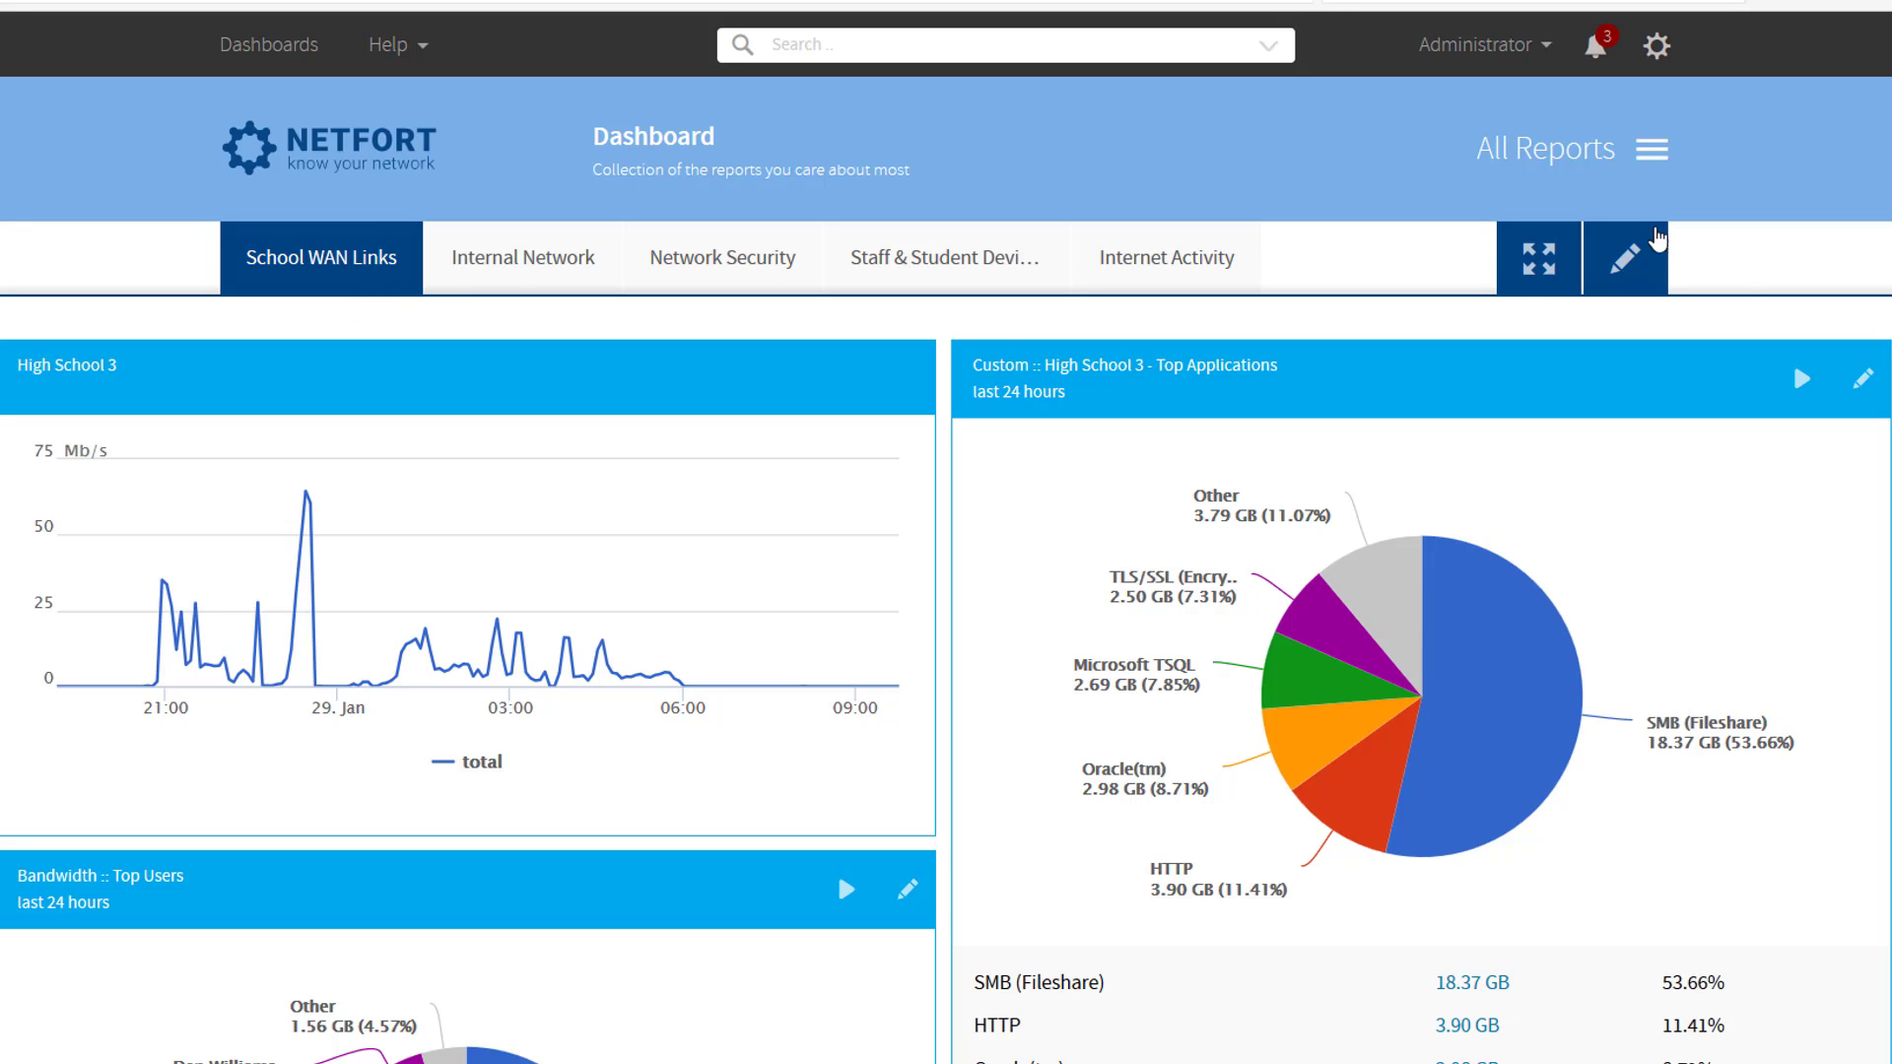
Start editing the dashboard tab's name, then abandon the edit and return to the dashboard
{"action": "left_click", "coordinate": [1651, 266]}
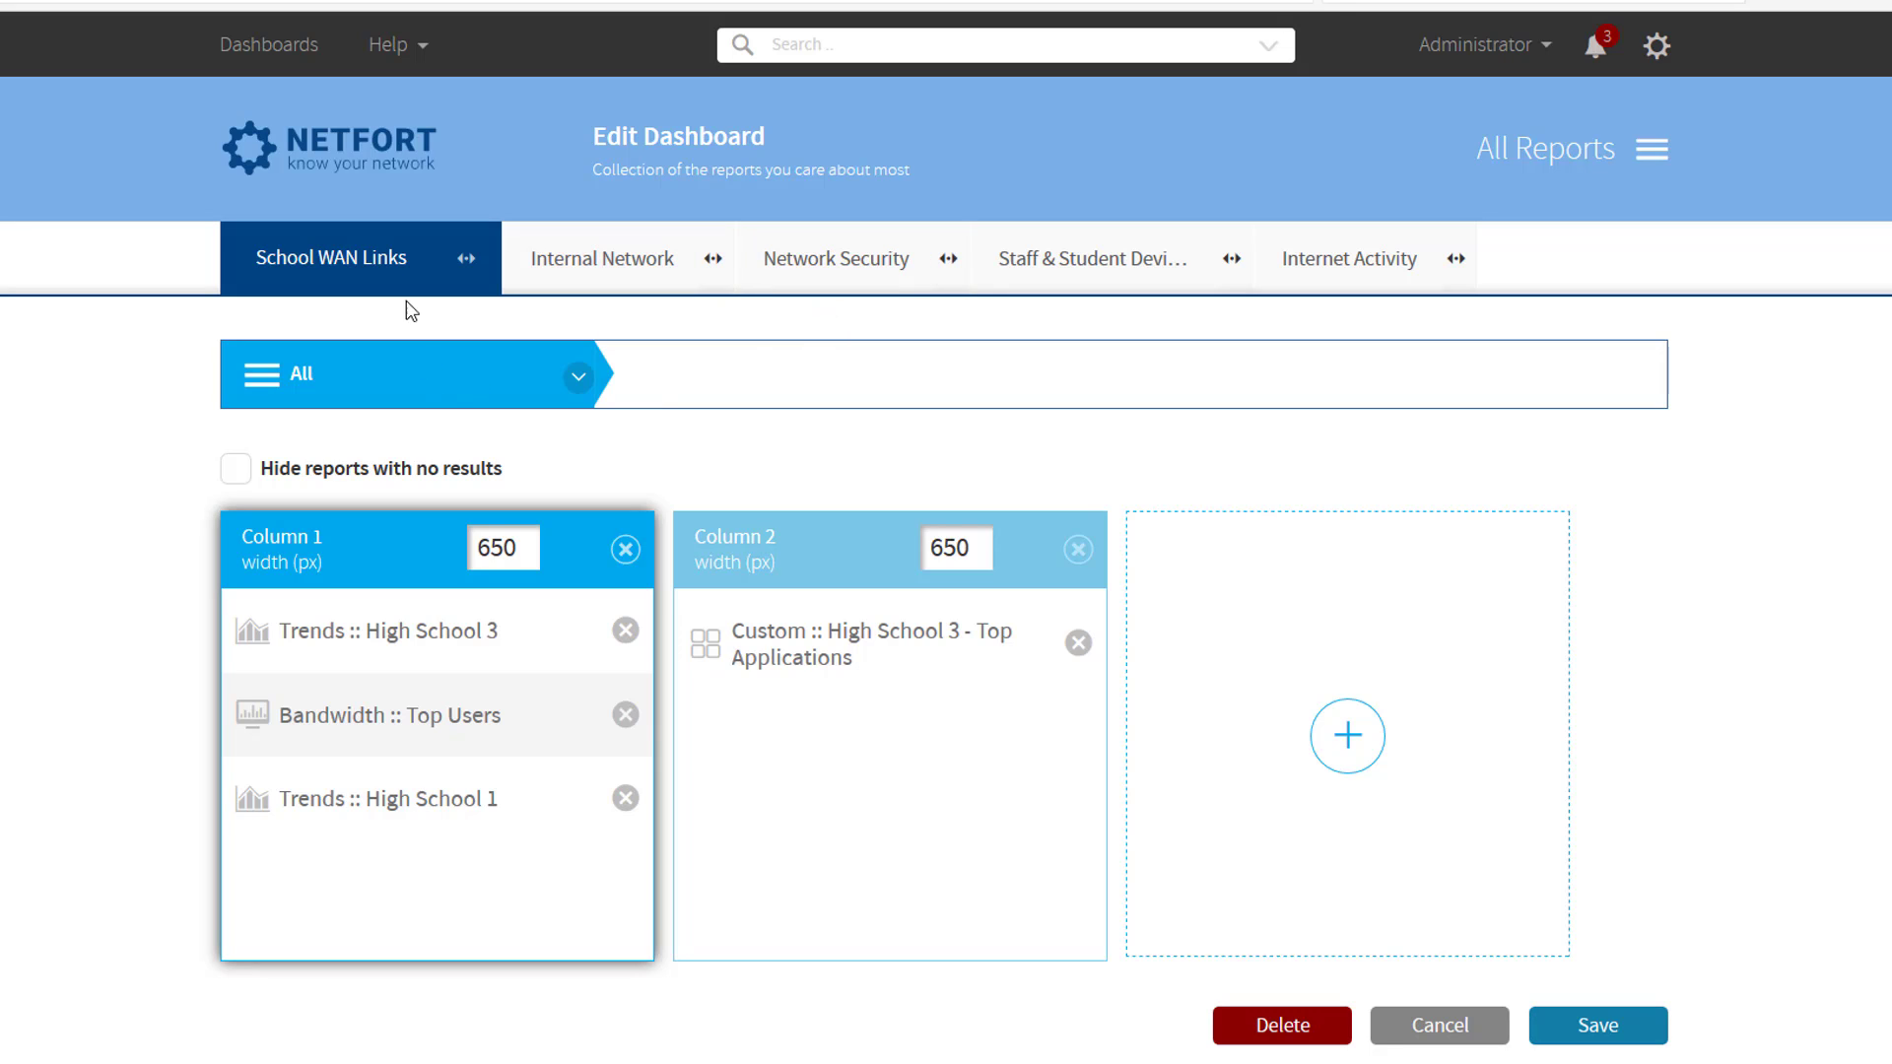
{"action": "left_click_drag", "start_coordinate": [380, 261], "coordinate": [254, 258]}
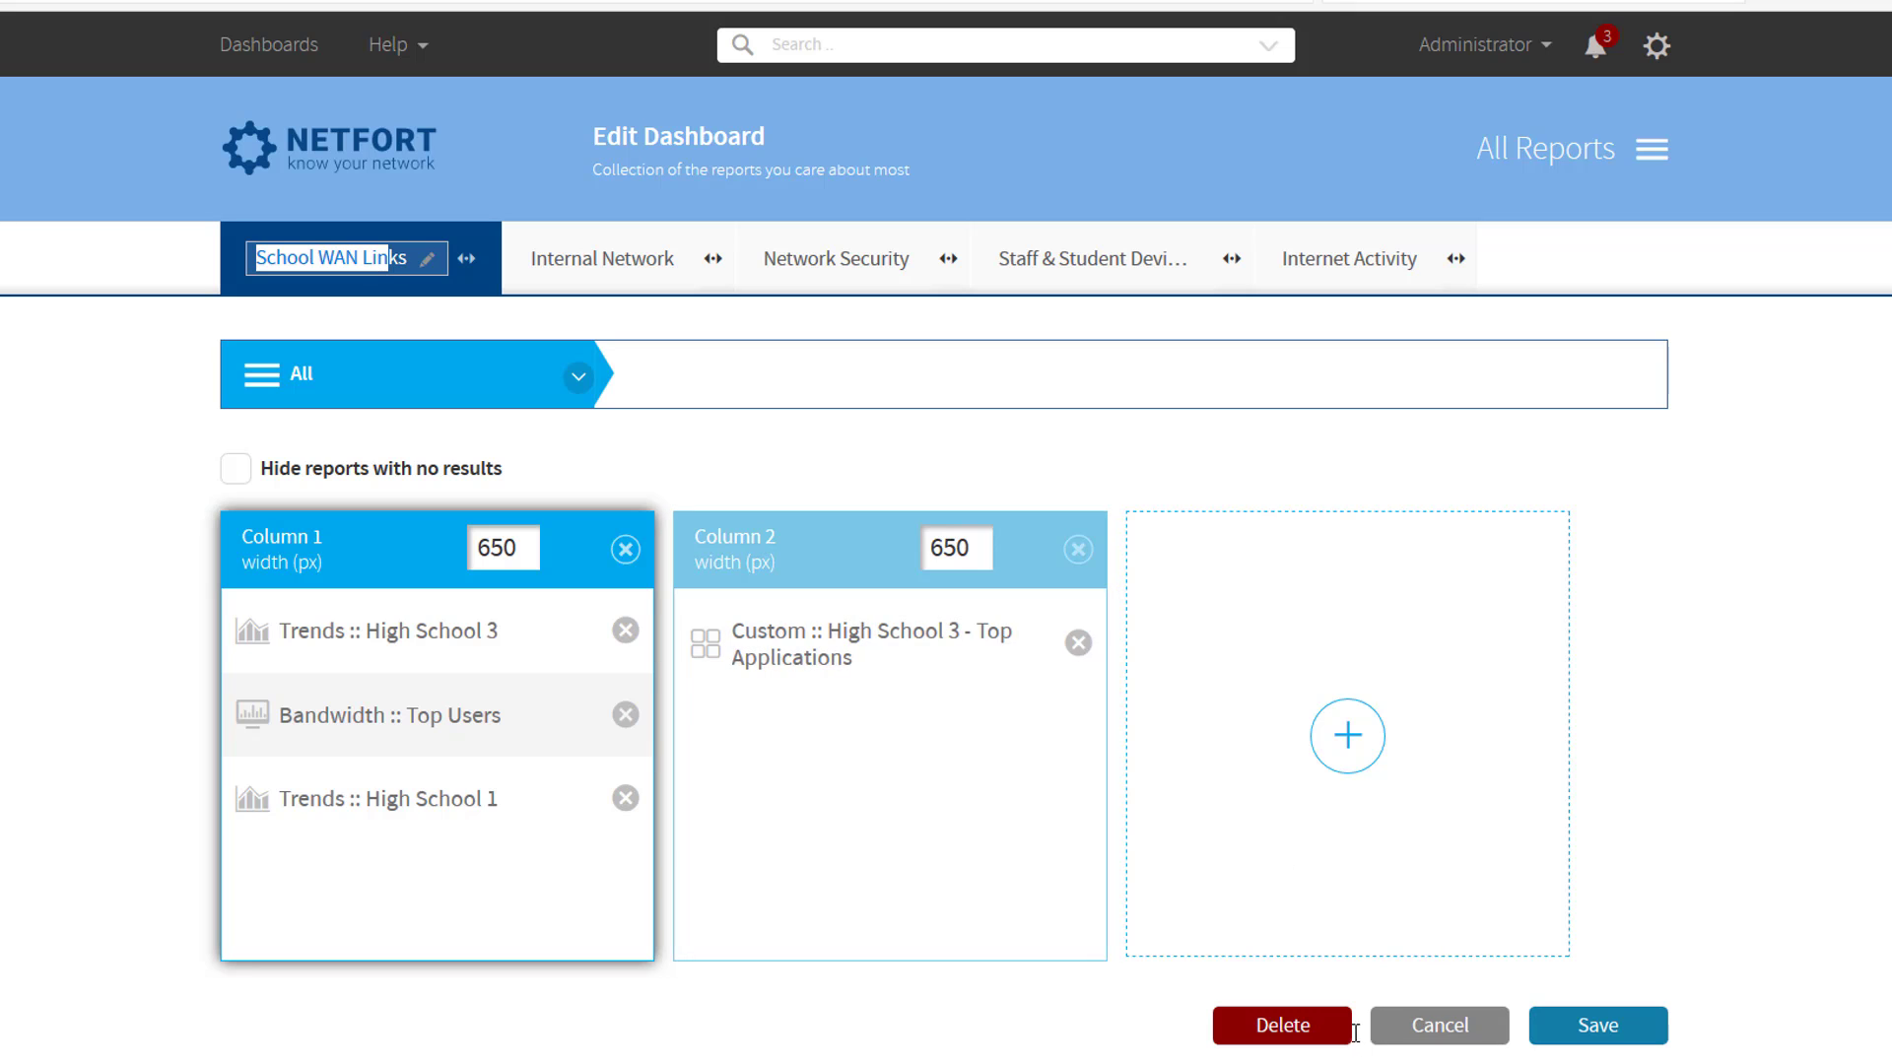
{"action": "left_click", "coordinate": [1415, 1034]}
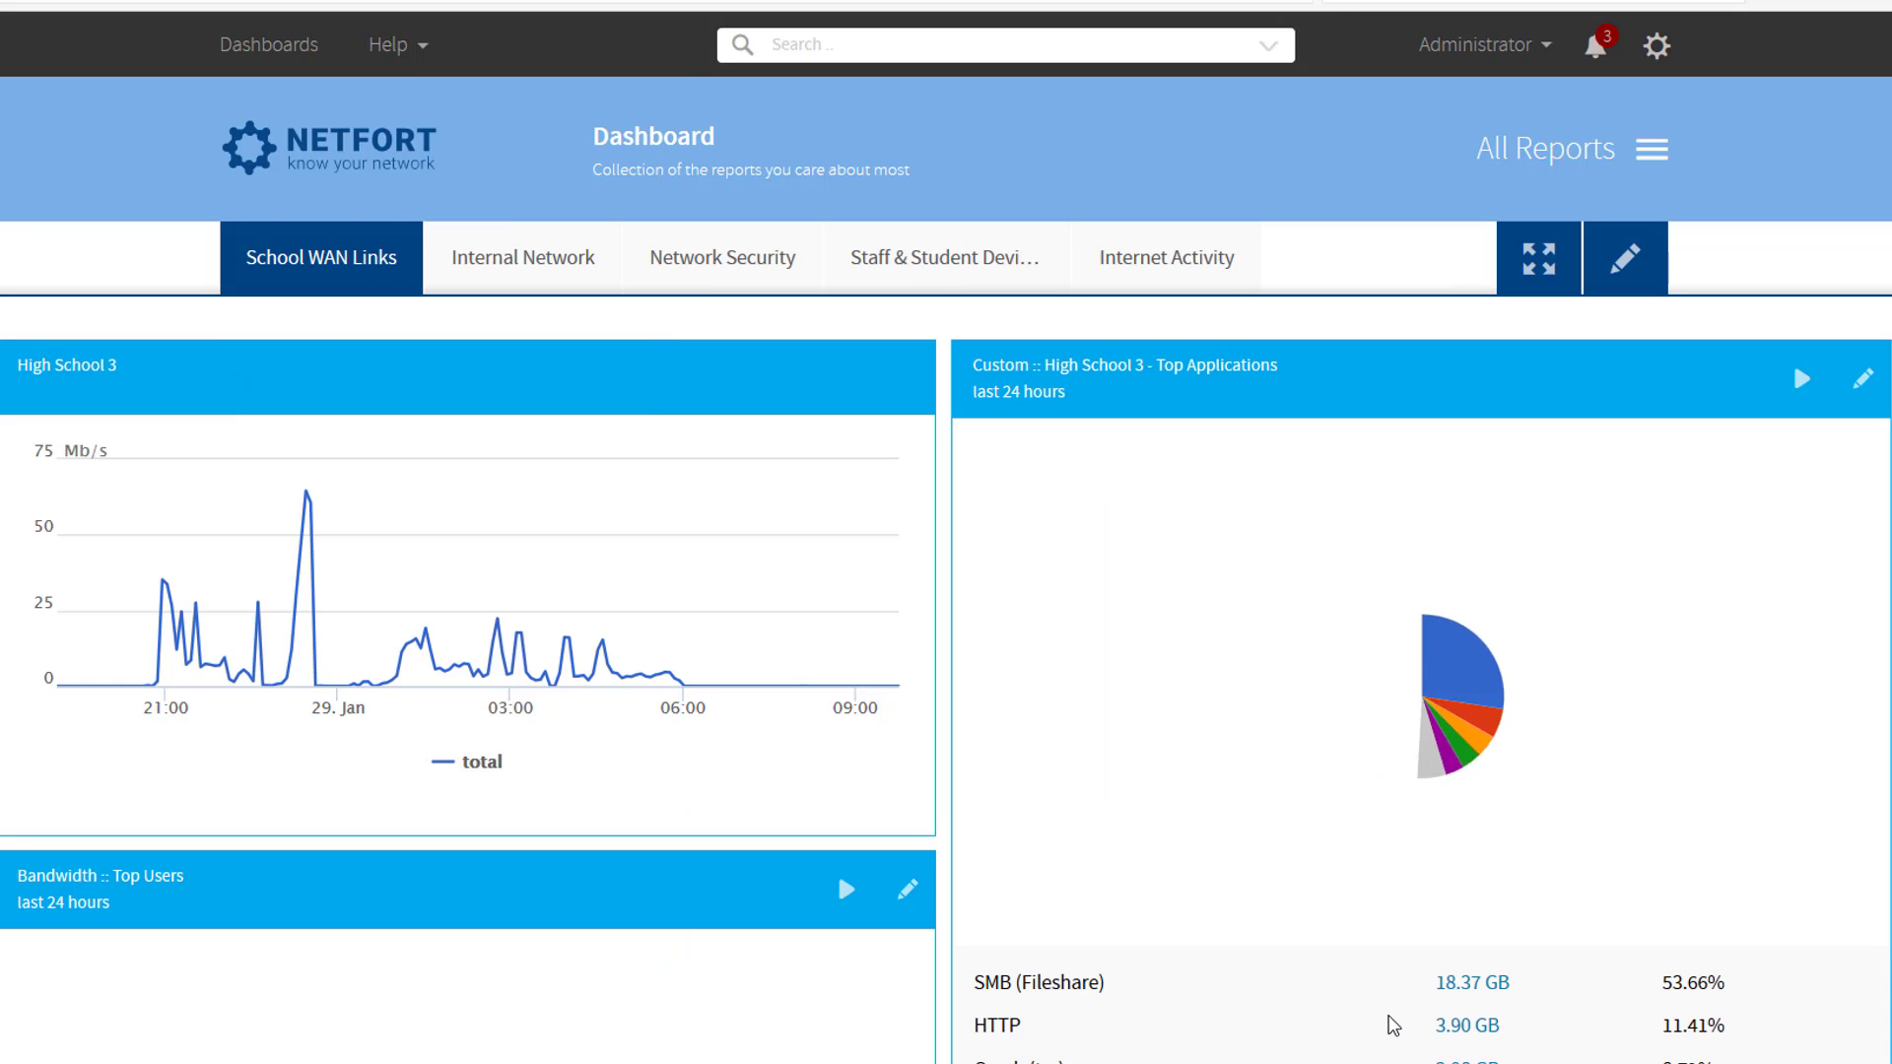
Open the Report Variables list under Customisation and start a new report variable
{"action": "mouse_move", "coordinate": [849, 648]}
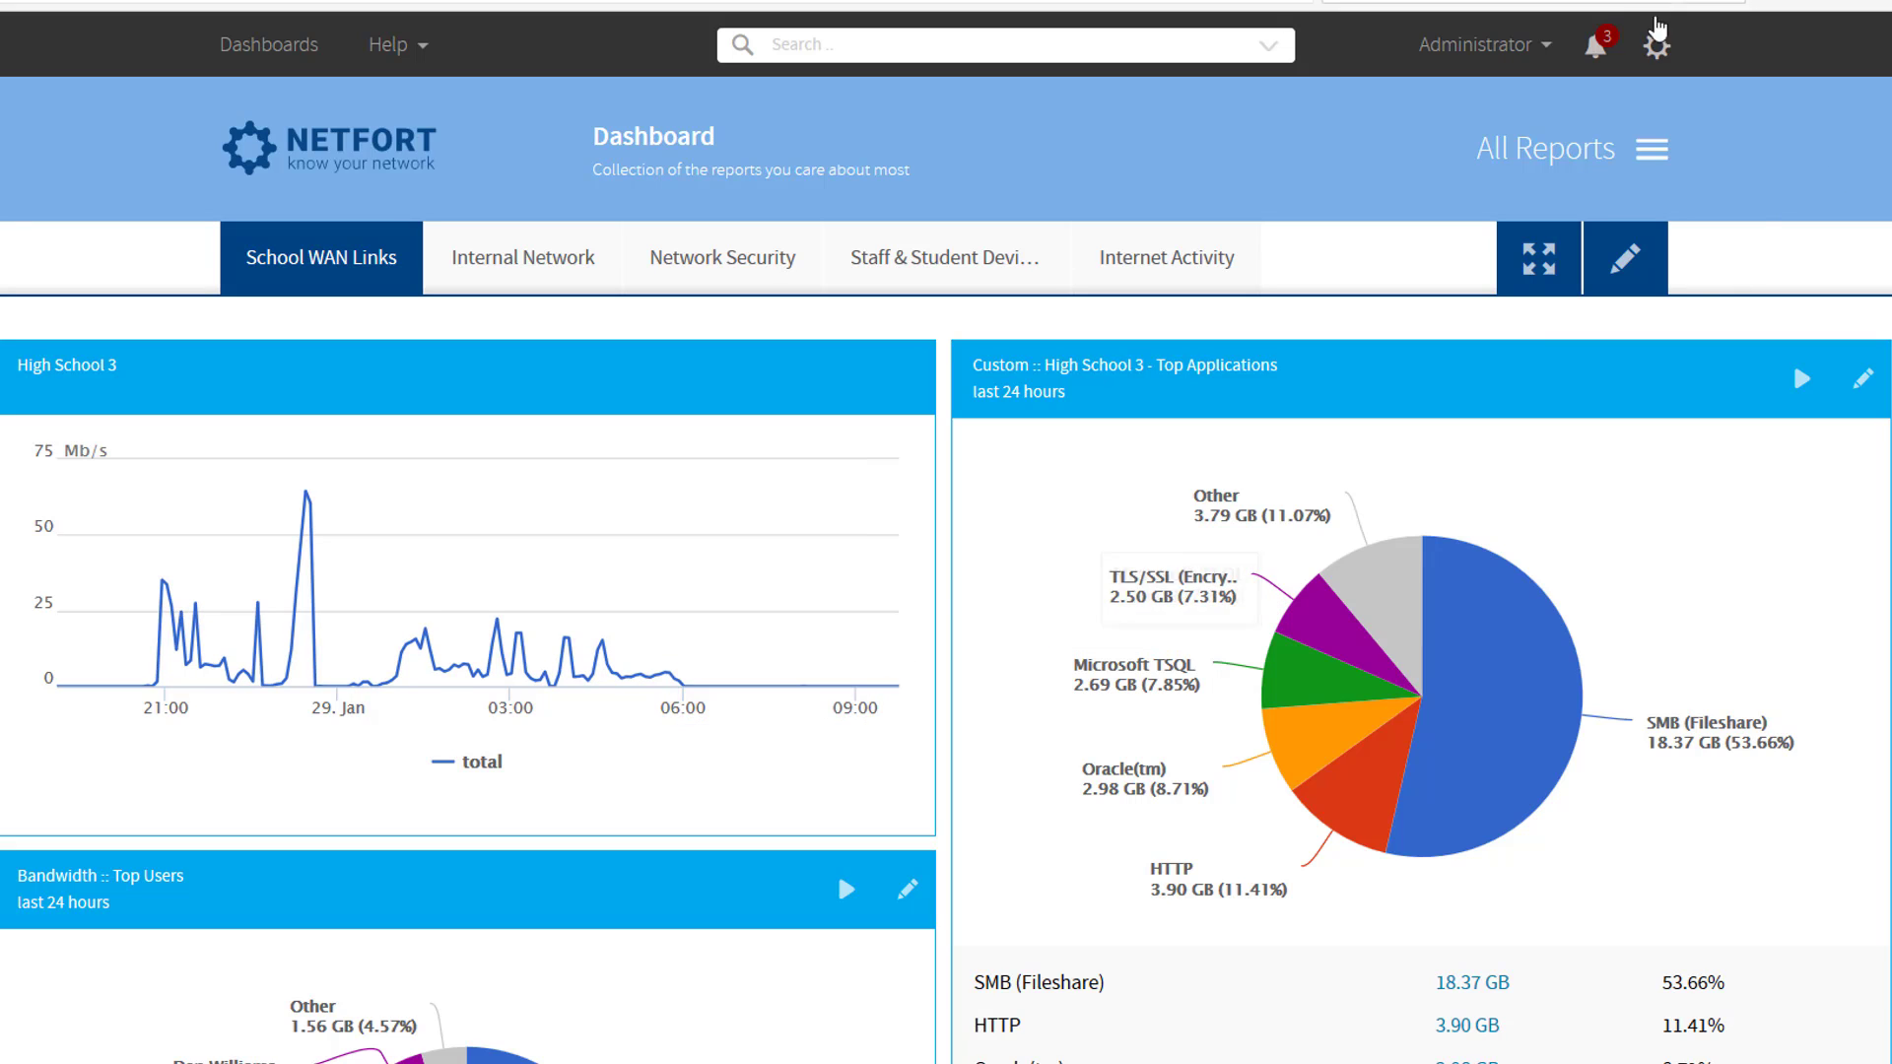
{"action": "left_click", "coordinate": [1664, 62]}
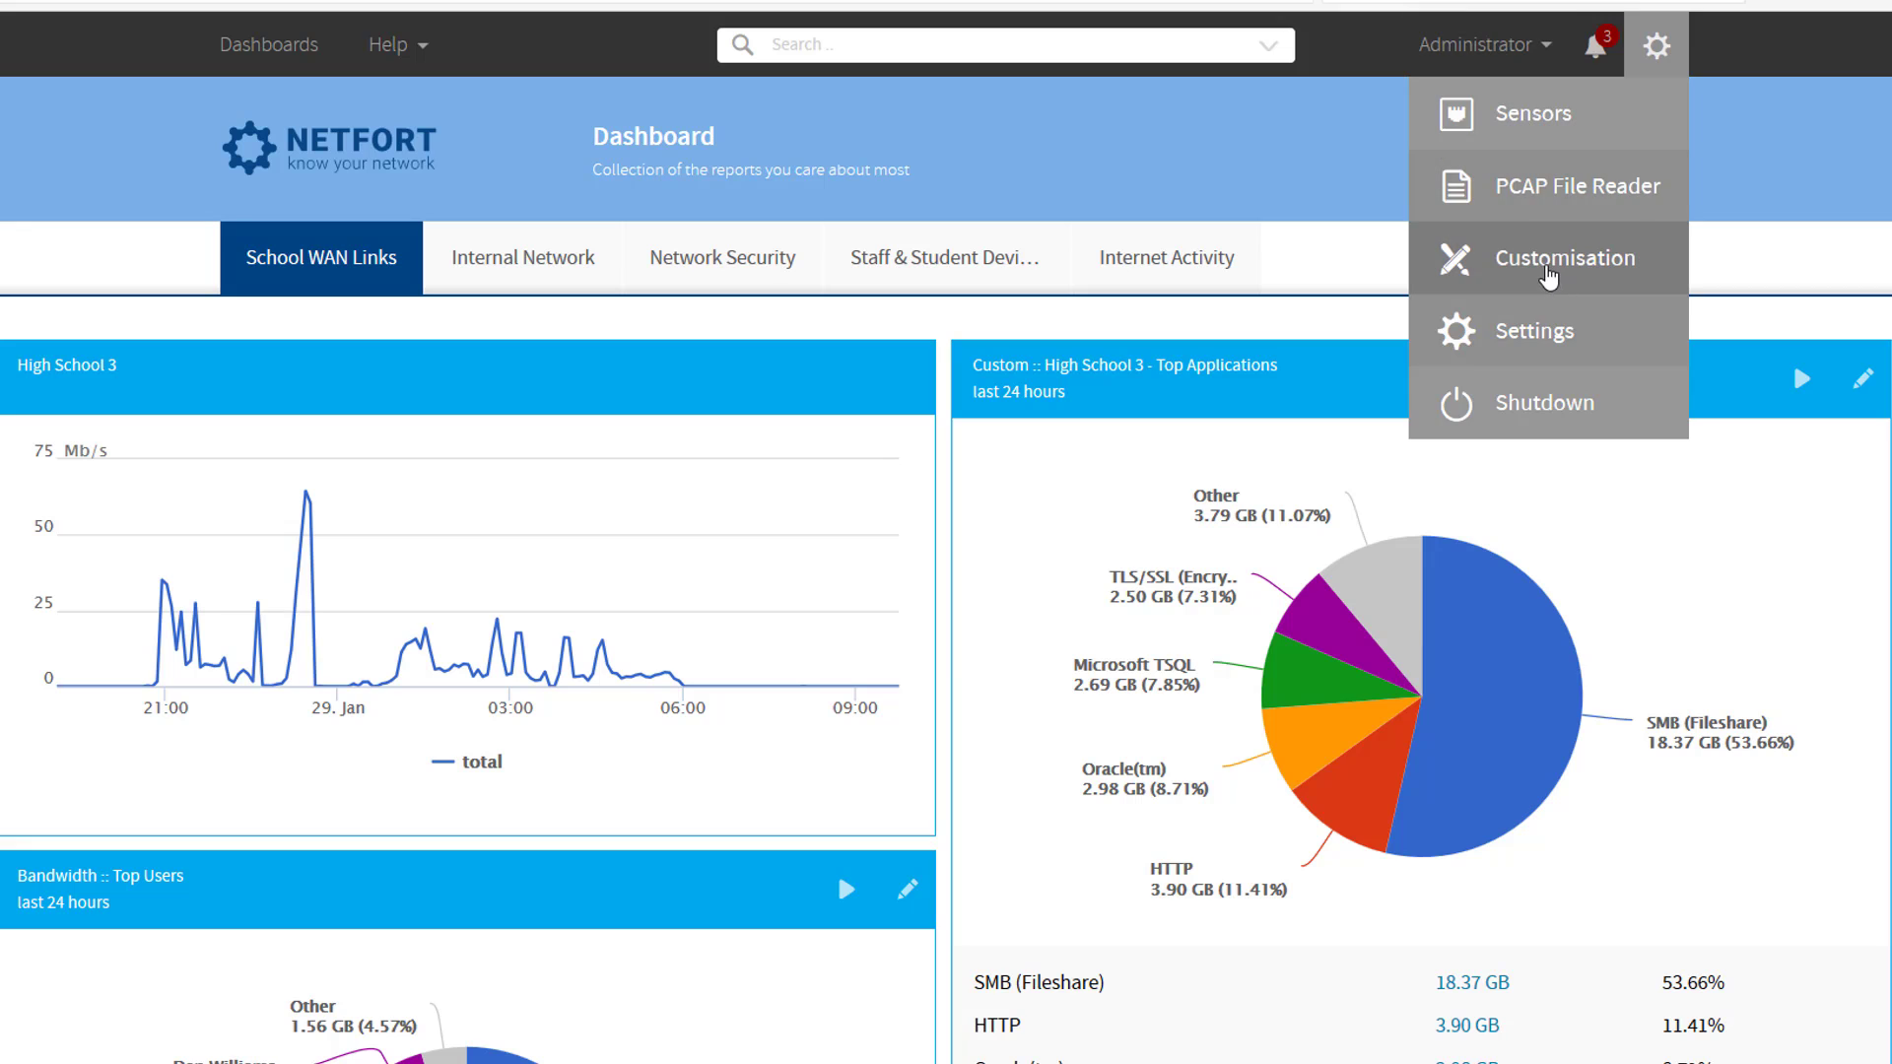
{"action": "left_click", "coordinate": [1520, 258]}
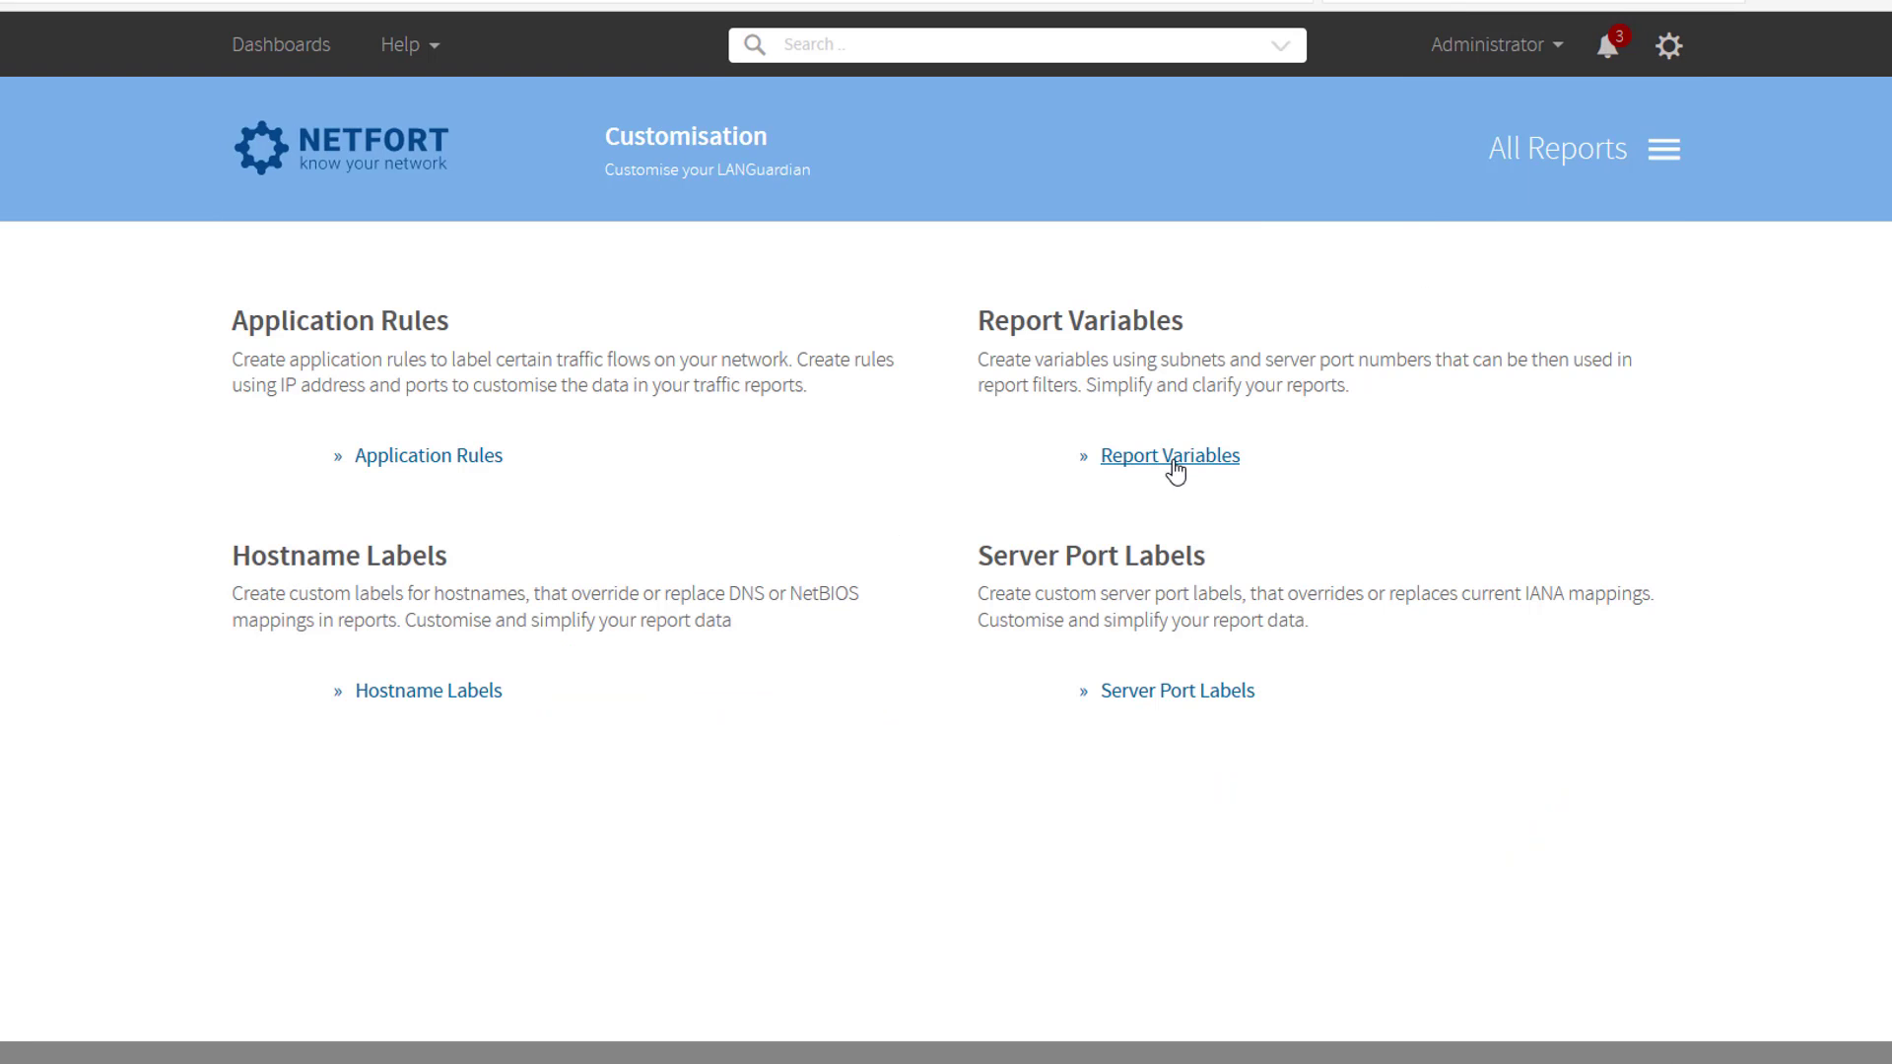
{"action": "left_click", "coordinate": [1167, 456]}
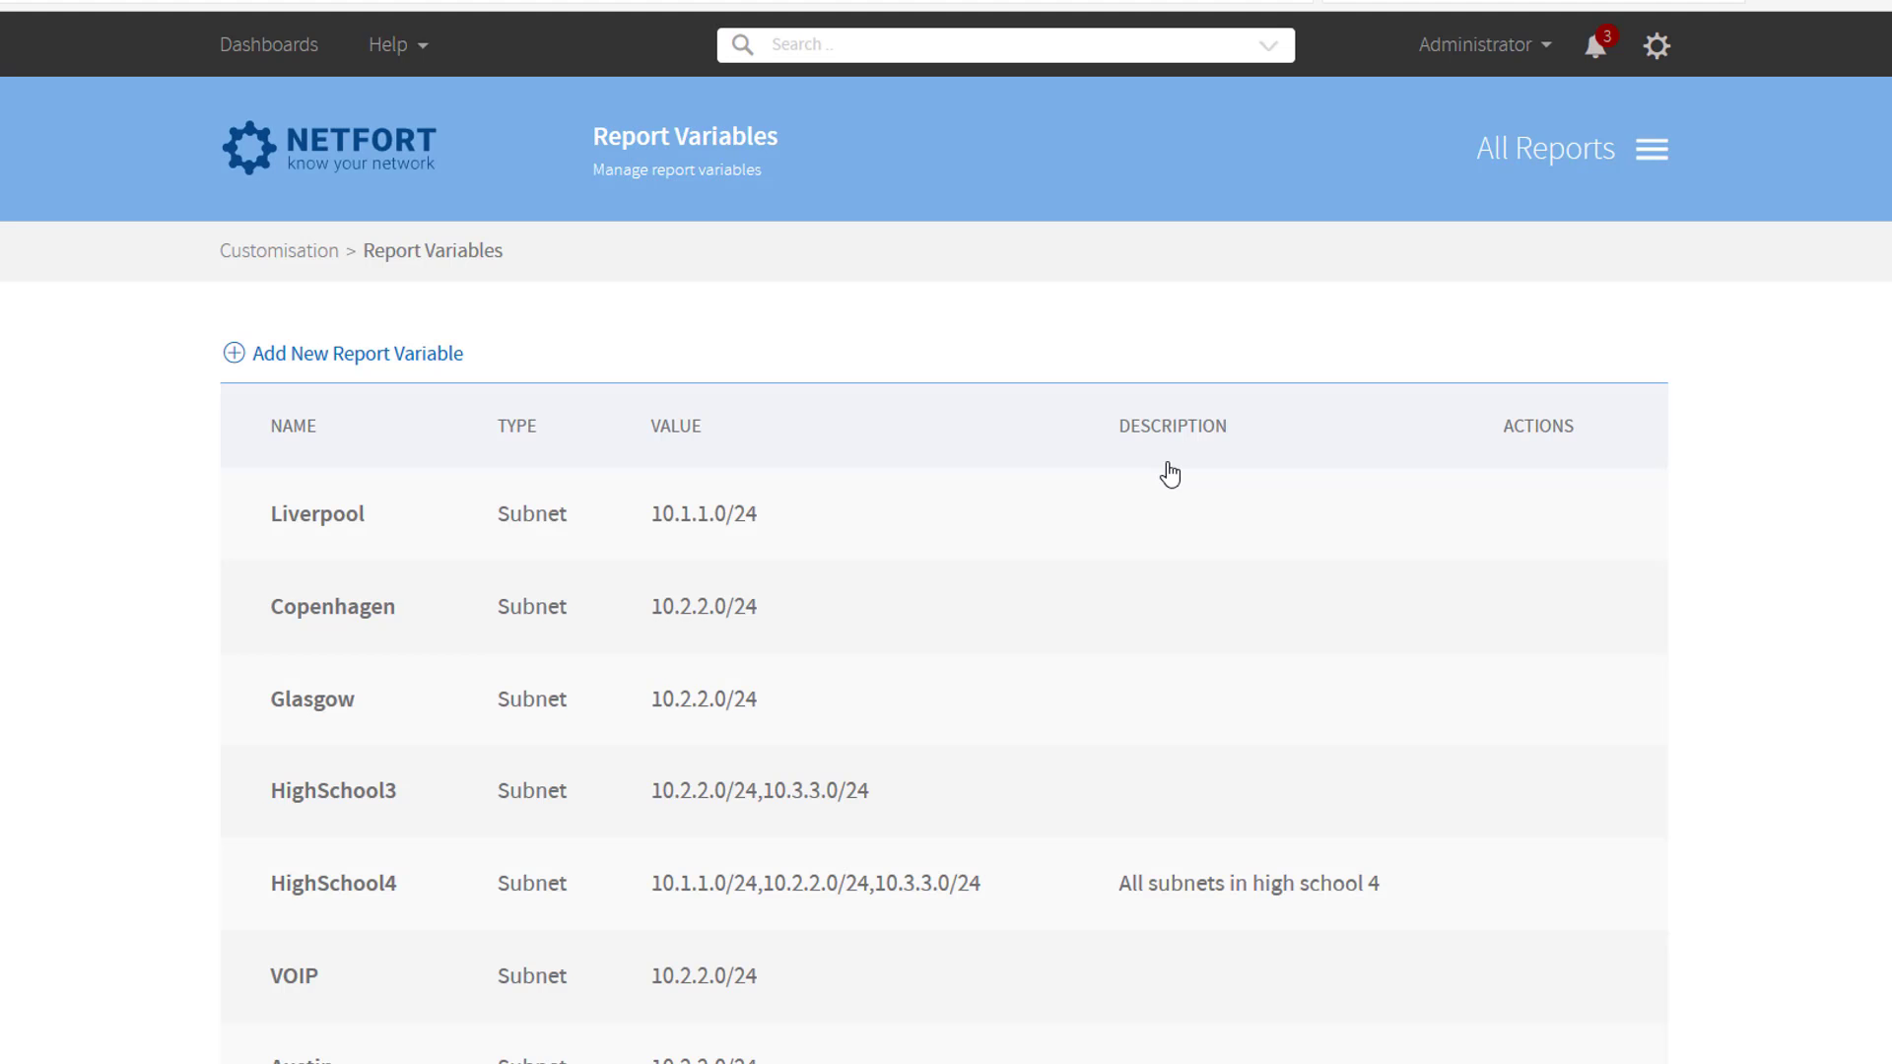
{"action": "scroll", "coordinate": [428, 478], "scroll_direction": "down", "scroll_amount": 3}
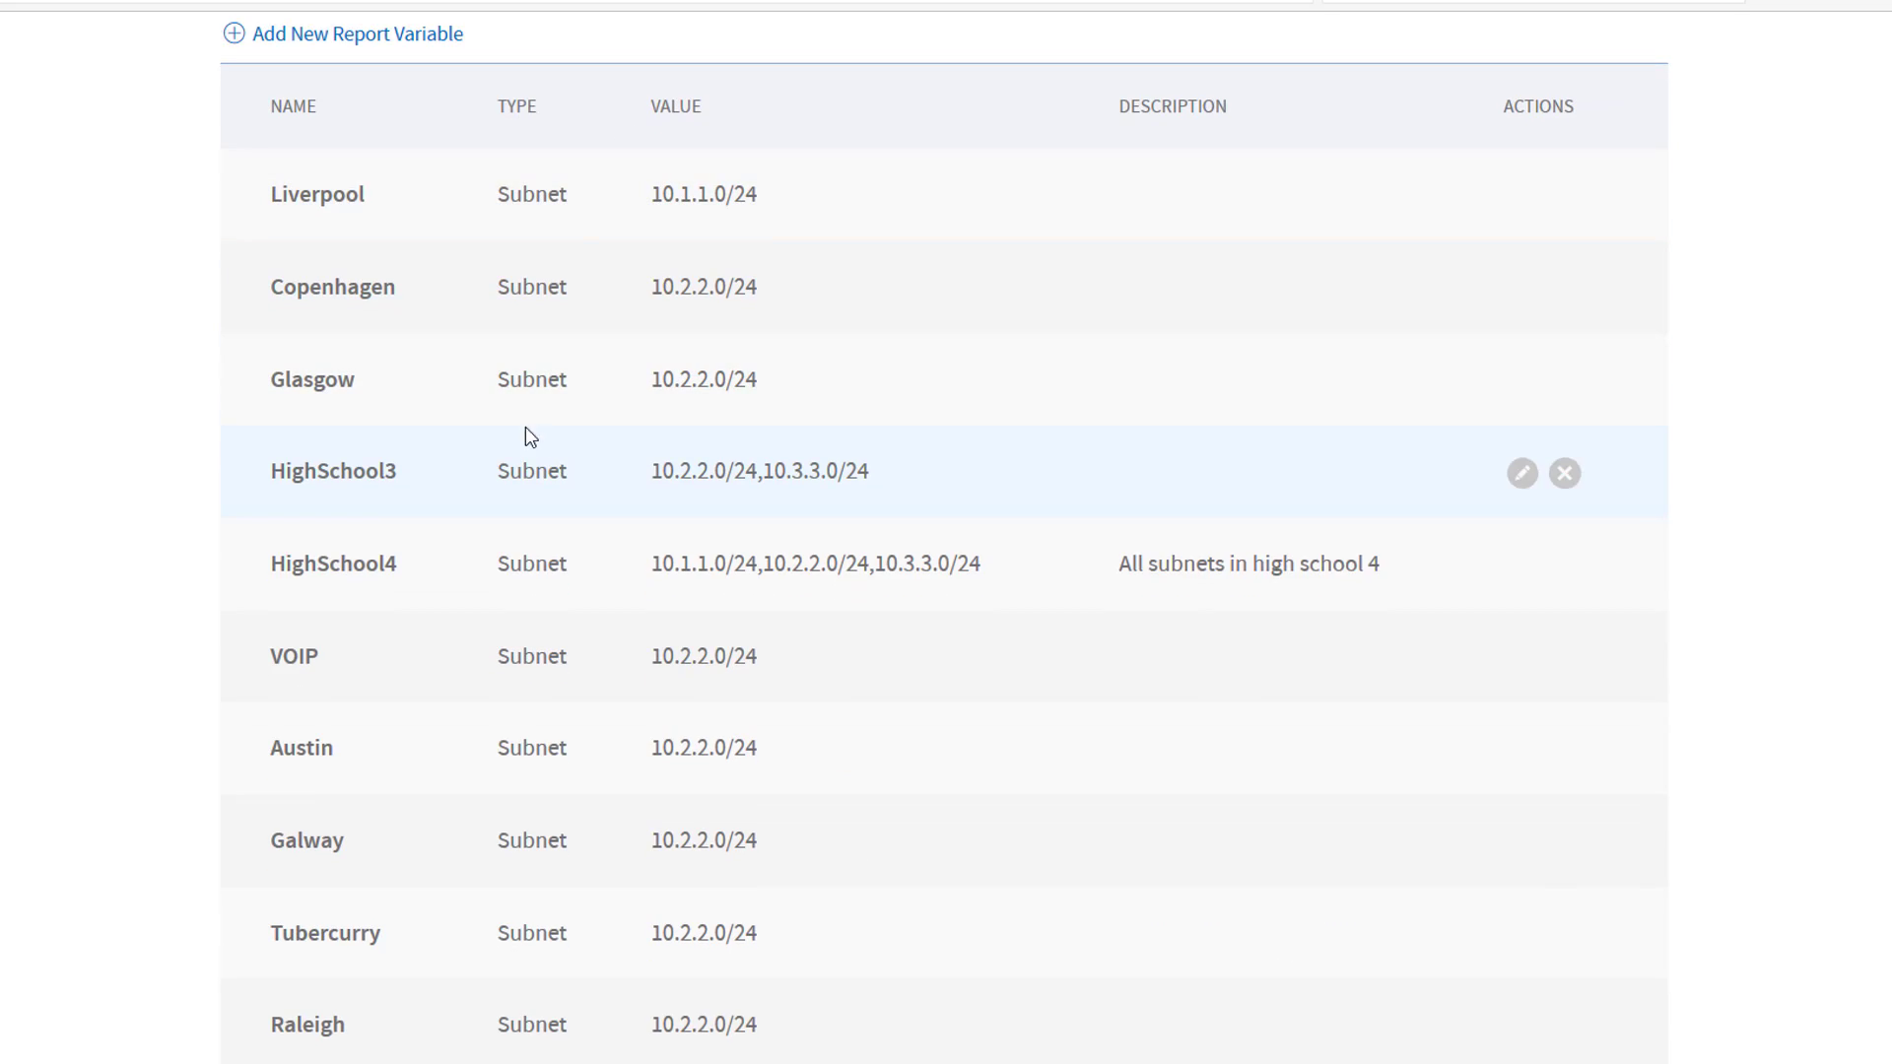
{"action": "scroll", "coordinate": [537, 465], "scroll_direction": "up", "scroll_amount": 3}
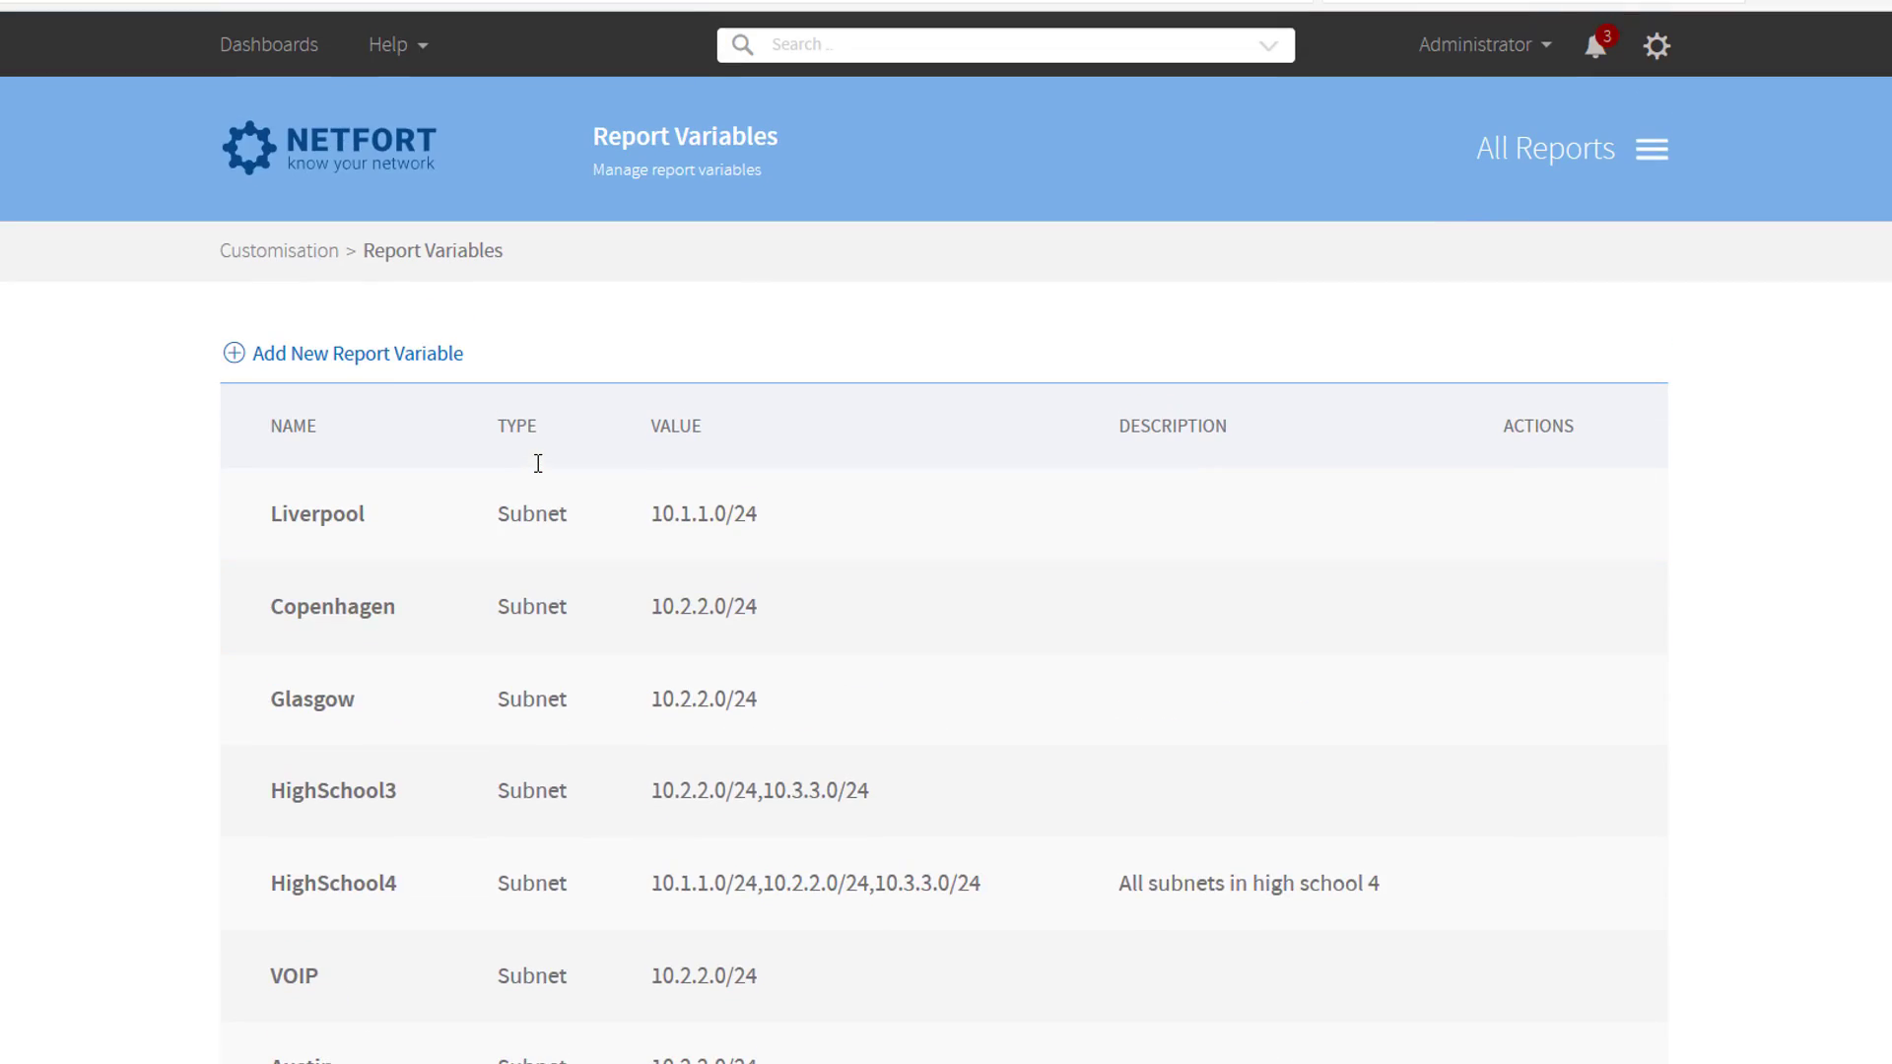
{"action": "left_click", "coordinate": [393, 356]}
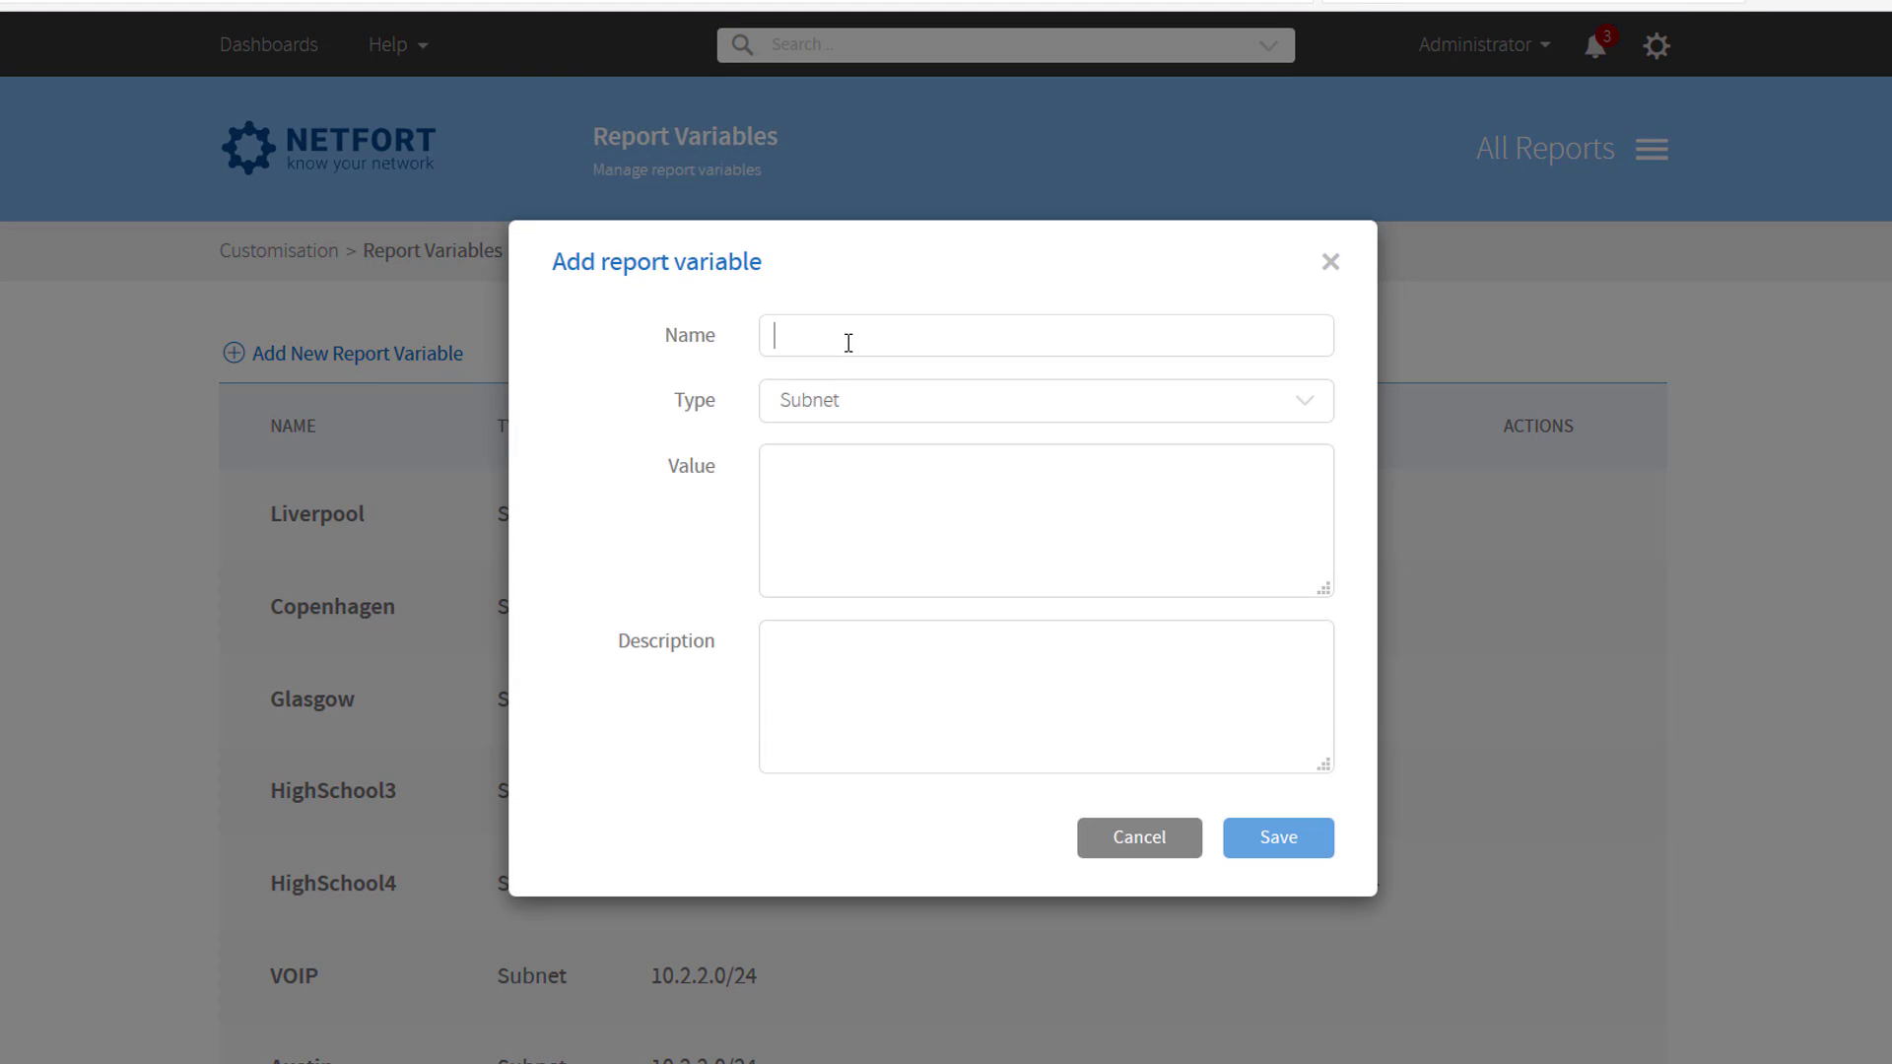
Name the new Subnet variable HighSchool5 with value 10.1.1.0/24,10.5.5.0/24
{"action": "type", "text": "Hi"}
{"action": "key", "text": "Down"}
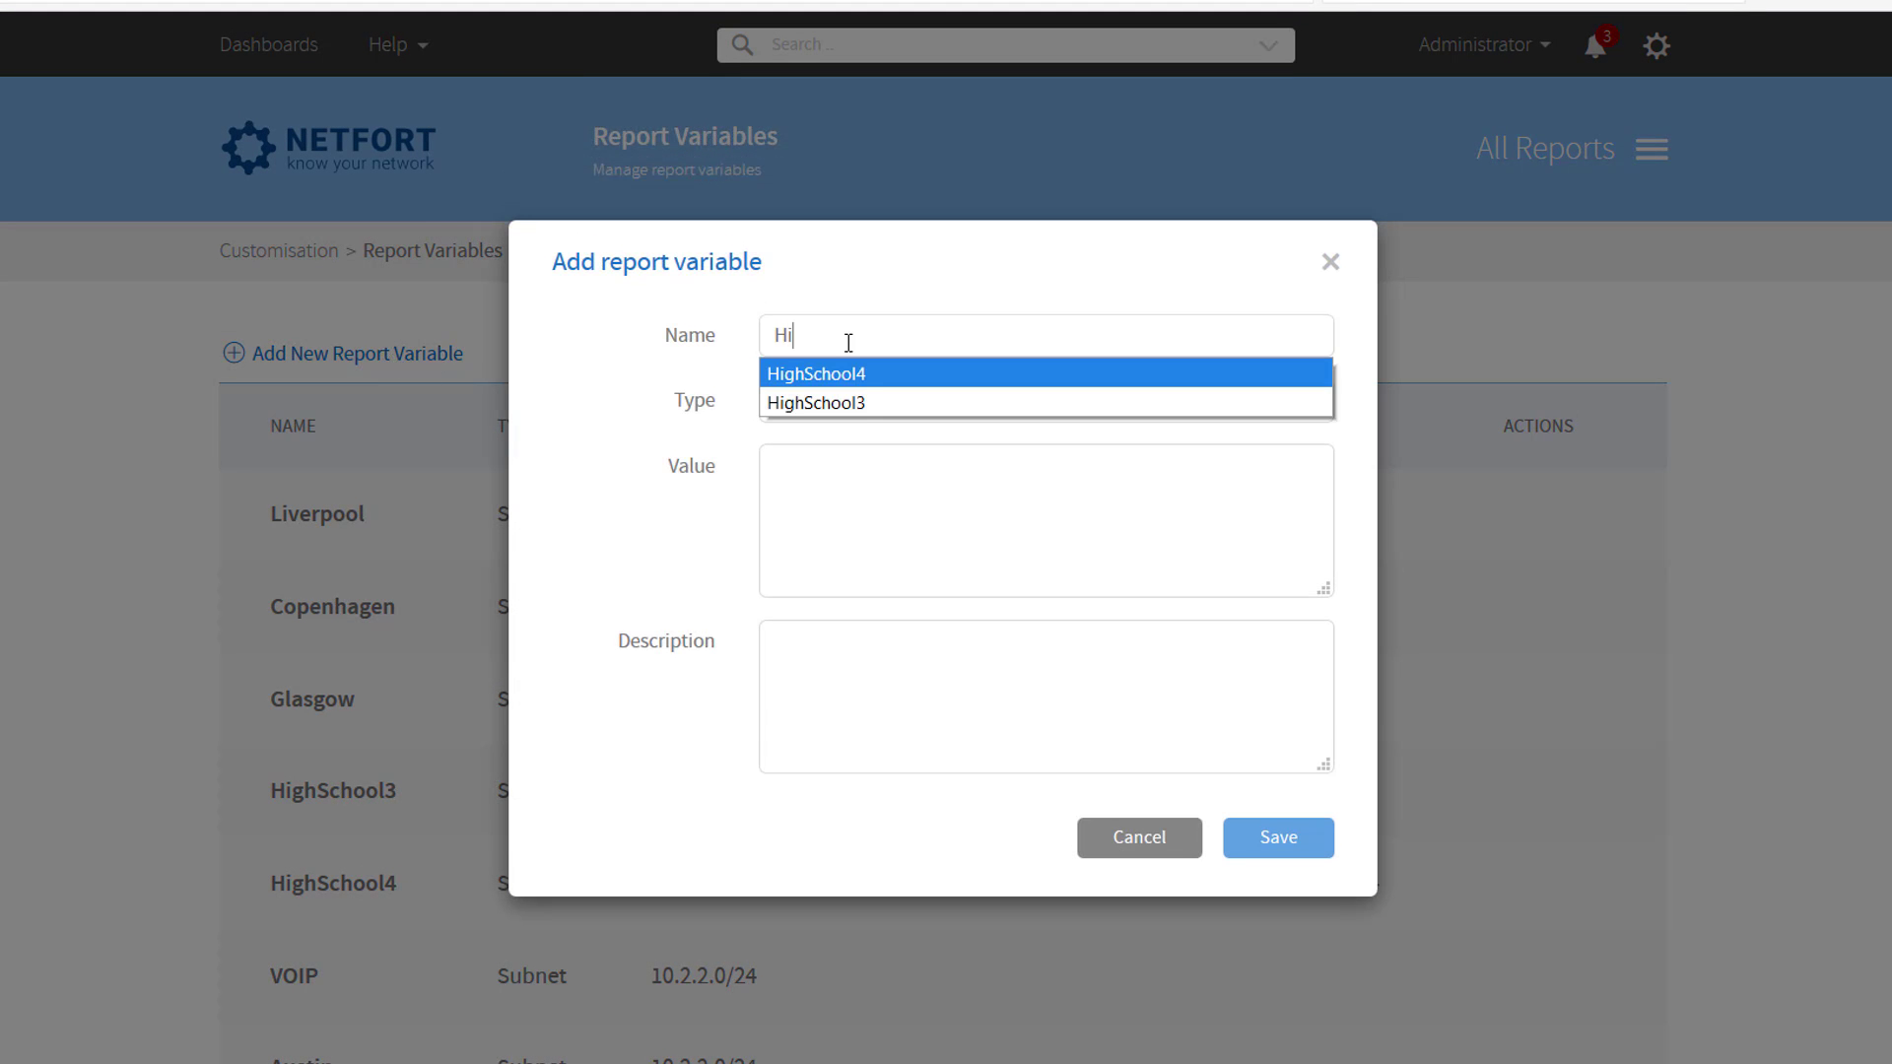
{"action": "key", "text": "Return"}
{"action": "key", "text": "BackSpace"}
{"action": "type", "text": "5"}
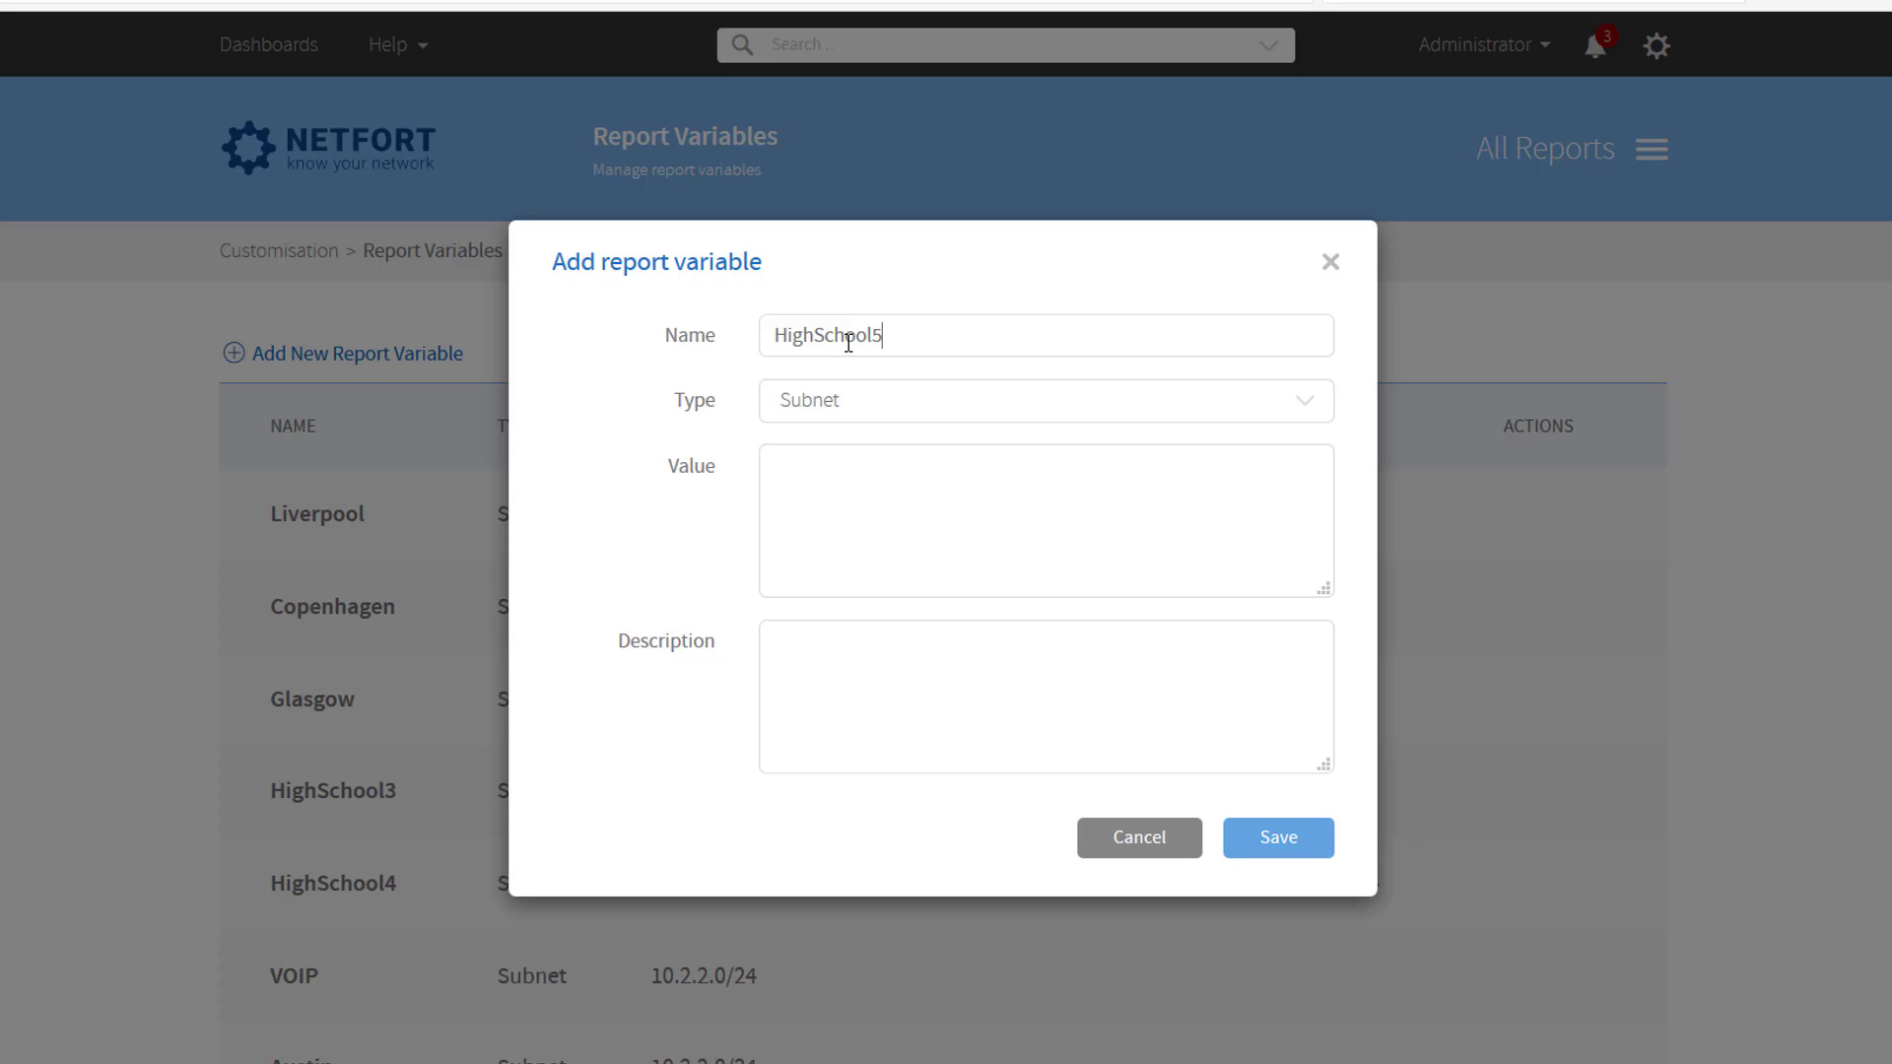
{"action": "left_click", "coordinate": [917, 406]}
{"action": "left_click", "coordinate": [917, 406]}
{"action": "left_click", "coordinate": [920, 472]}
{"action": "type", "text": "10.1.1.0/24,10.5.5."}
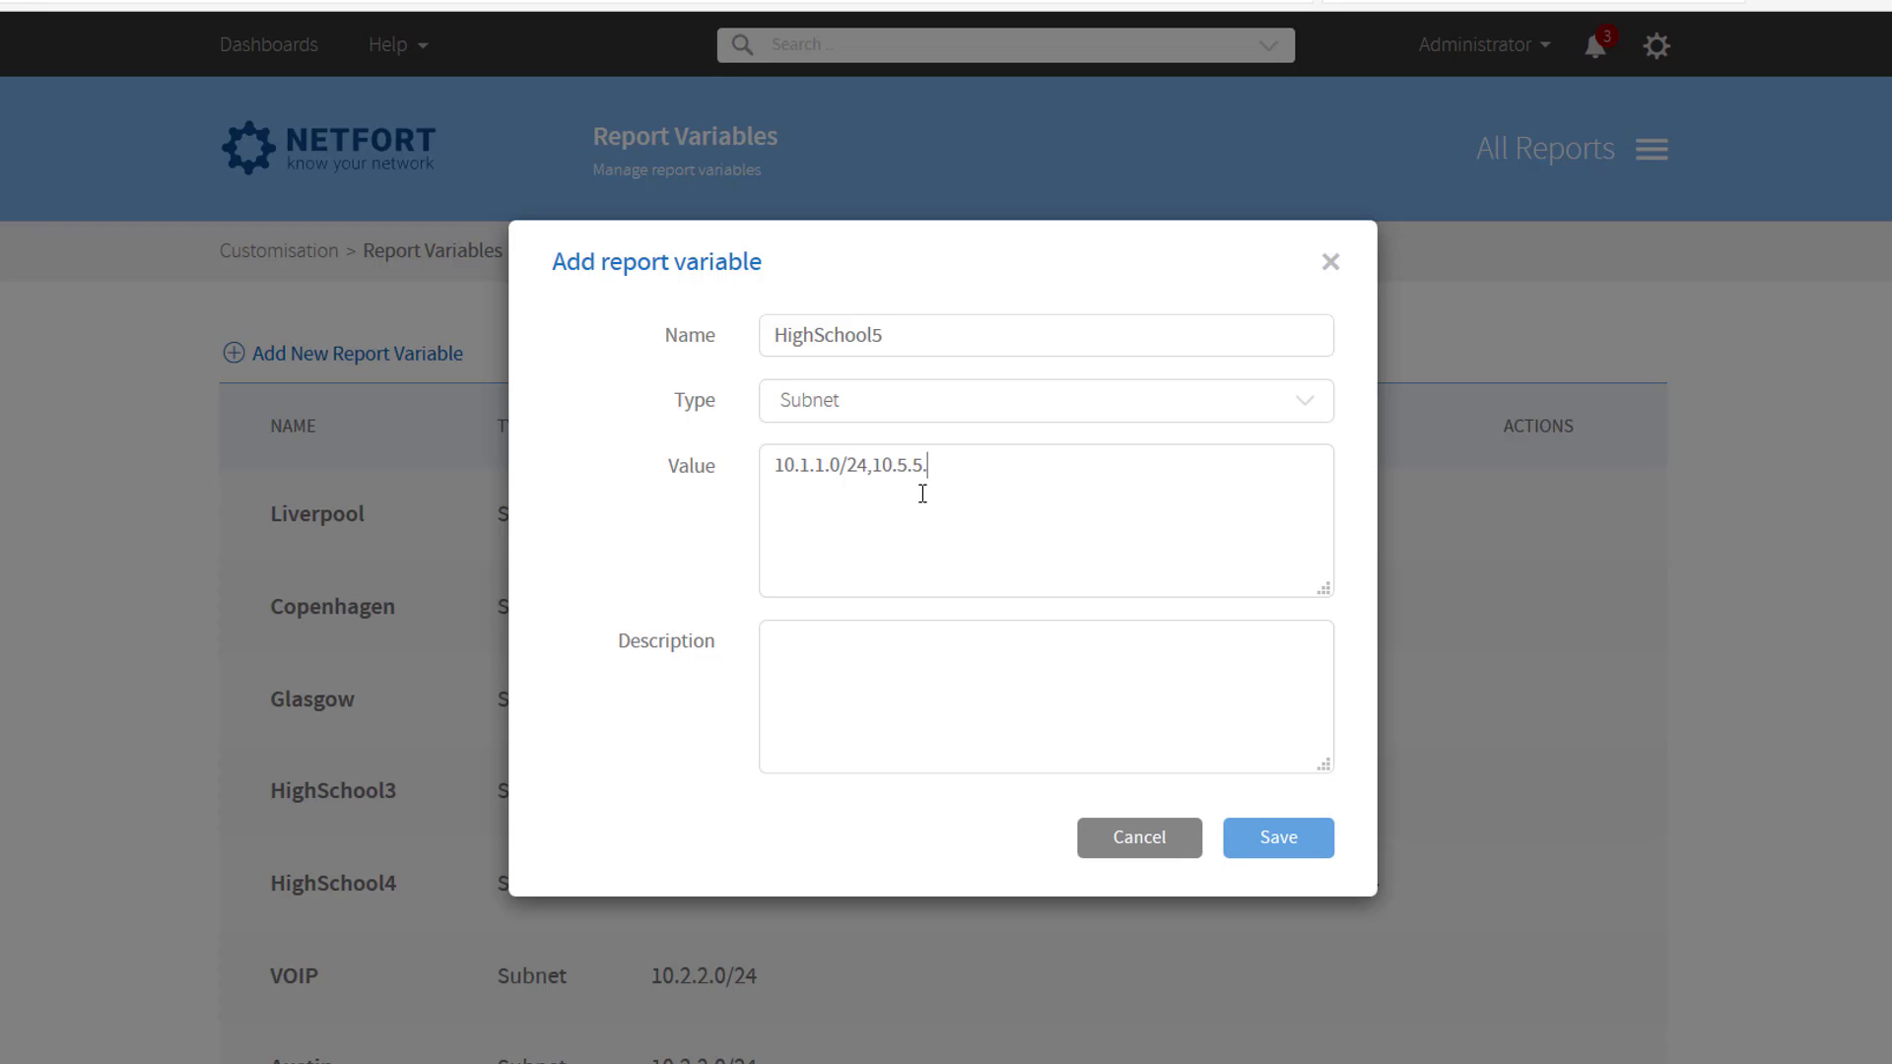
{"action": "type", "text": "0/2"}
Describe it as 'All subnets associated with high school 5' and save the variable
{"action": "left_click", "coordinate": [883, 699]}
{"action": "type", "text": "All t"}
{"action": "key", "text": "BackSpace"}
{"action": "key", "text": "BackSpace"}
{"action": "key", "text": "BackSpace"}
{"action": "key", "text": "BackSpace"}
{"action": "key", "text": "BackSpace"}
{"action": "key", "text": "BackSpace"}
{"action": "type", "text": "subnets associted"}
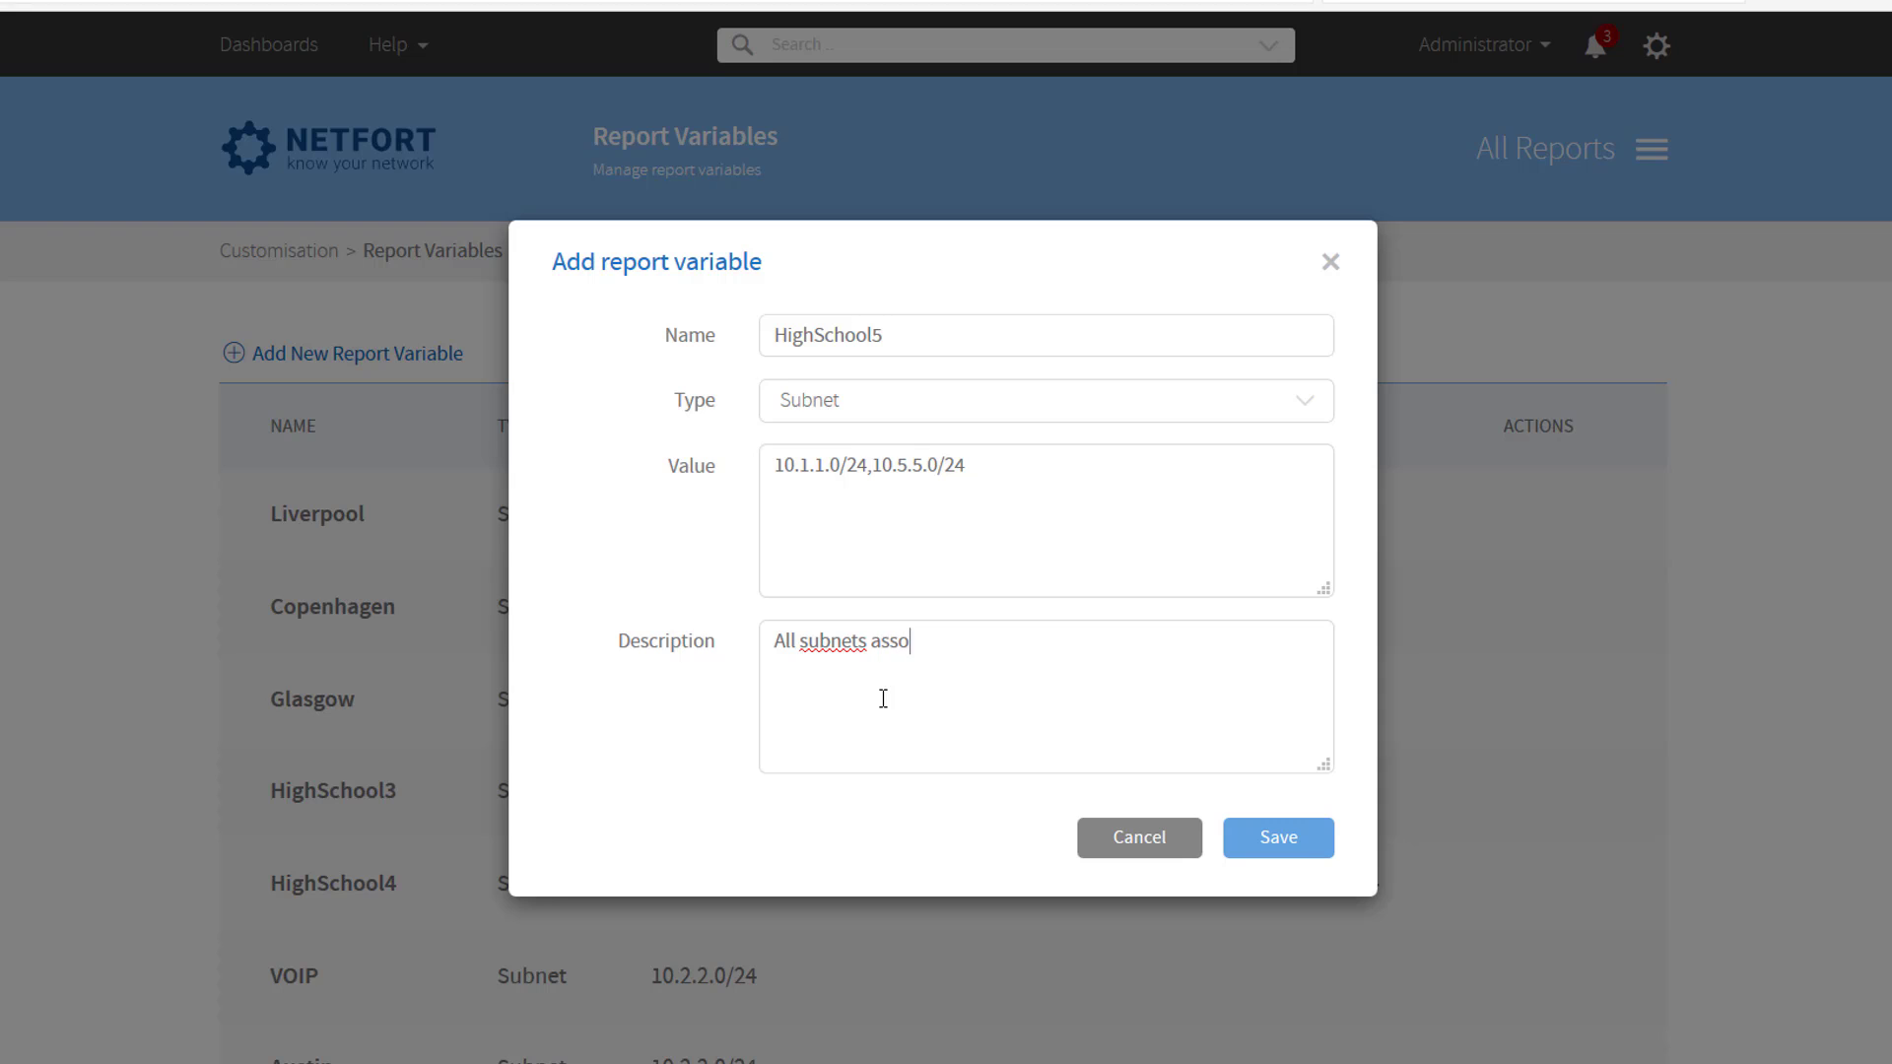
{"action": "key", "text": "BackSpace"}
{"action": "key", "text": "BackSpace"}
{"action": "key", "text": "BackSpace"}
{"action": "key", "text": "BackSpace"}
{"action": "type", "text": "iated with high school "}
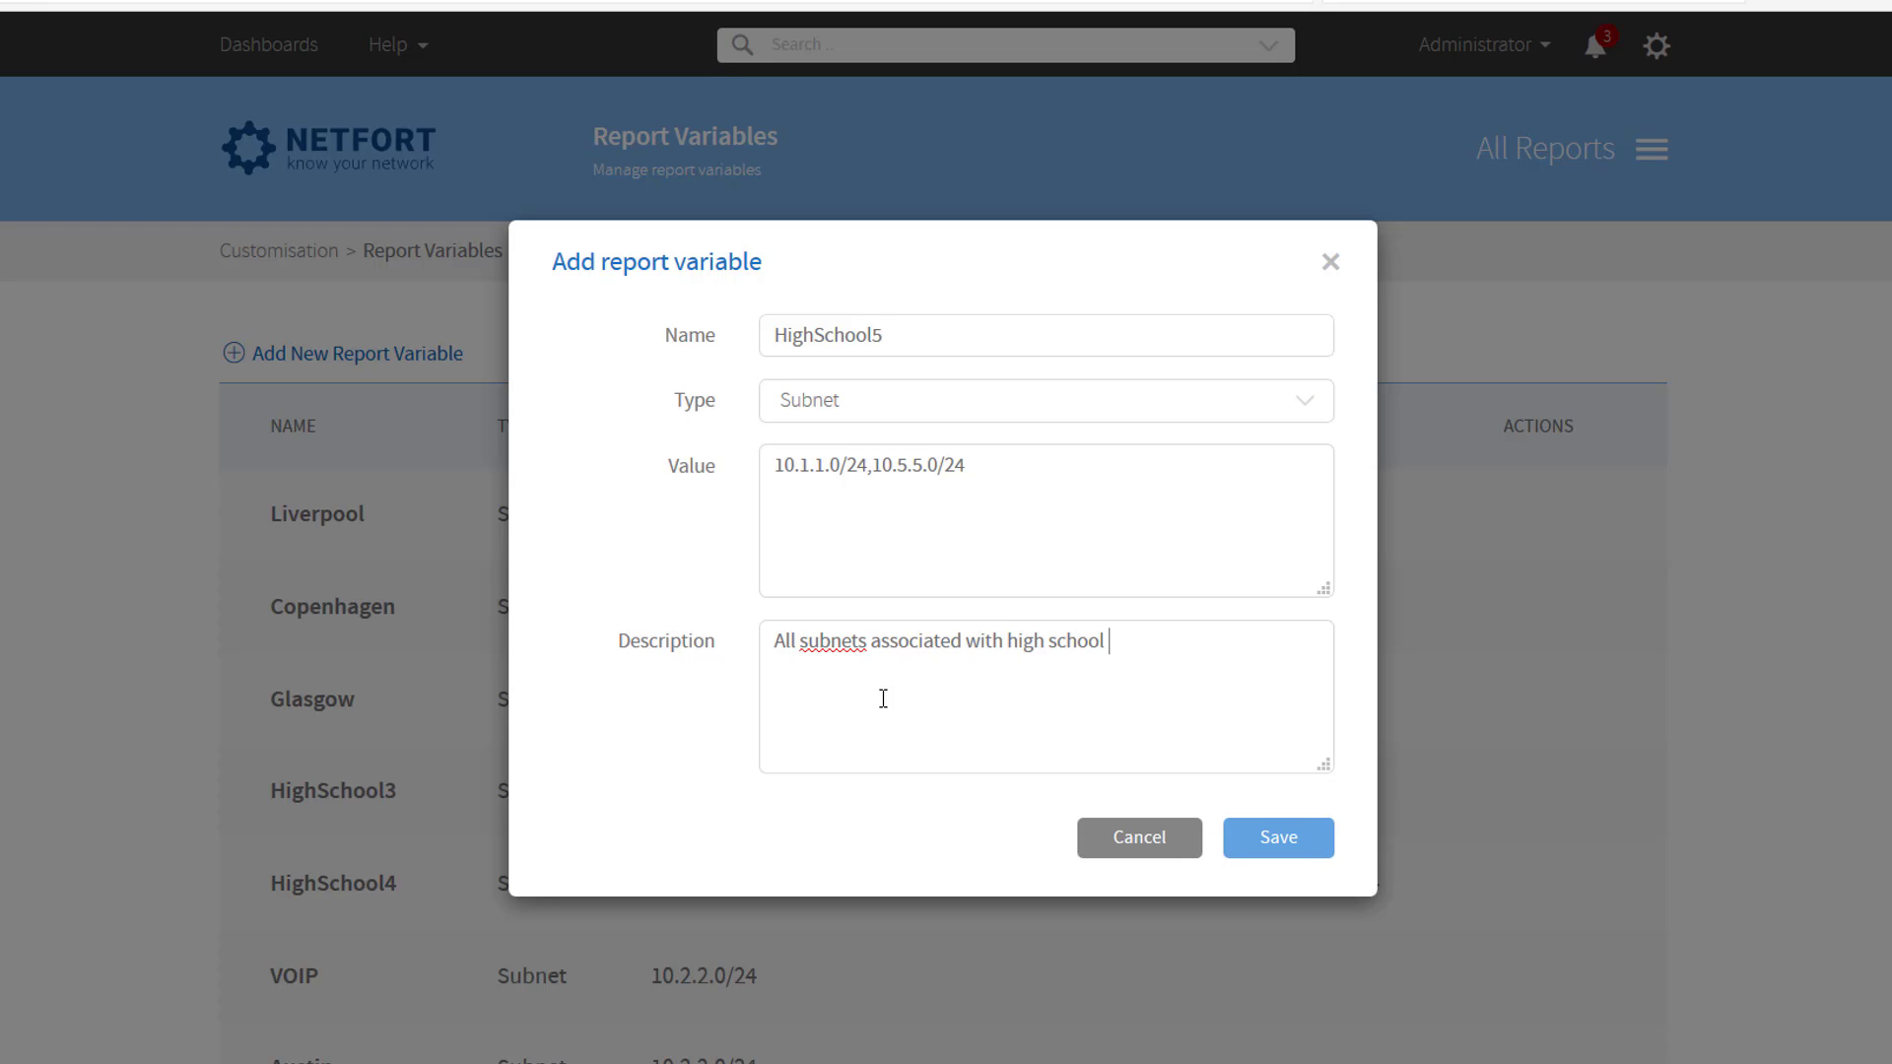
{"action": "type", "text": "5"}
{"action": "left_click", "coordinate": [1251, 840]}
Return to the dashboard and open the Top Protocols report from All Reports
{"action": "scroll", "coordinate": [650, 679], "scroll_direction": "down", "scroll_amount": 4}
{"action": "scroll", "coordinate": [651, 680], "scroll_direction": "up", "scroll_amount": 3}
{"action": "scroll", "coordinate": [657, 697], "scroll_direction": "up", "scroll_amount": 2}
{"action": "left_click", "coordinate": [254, 135]}
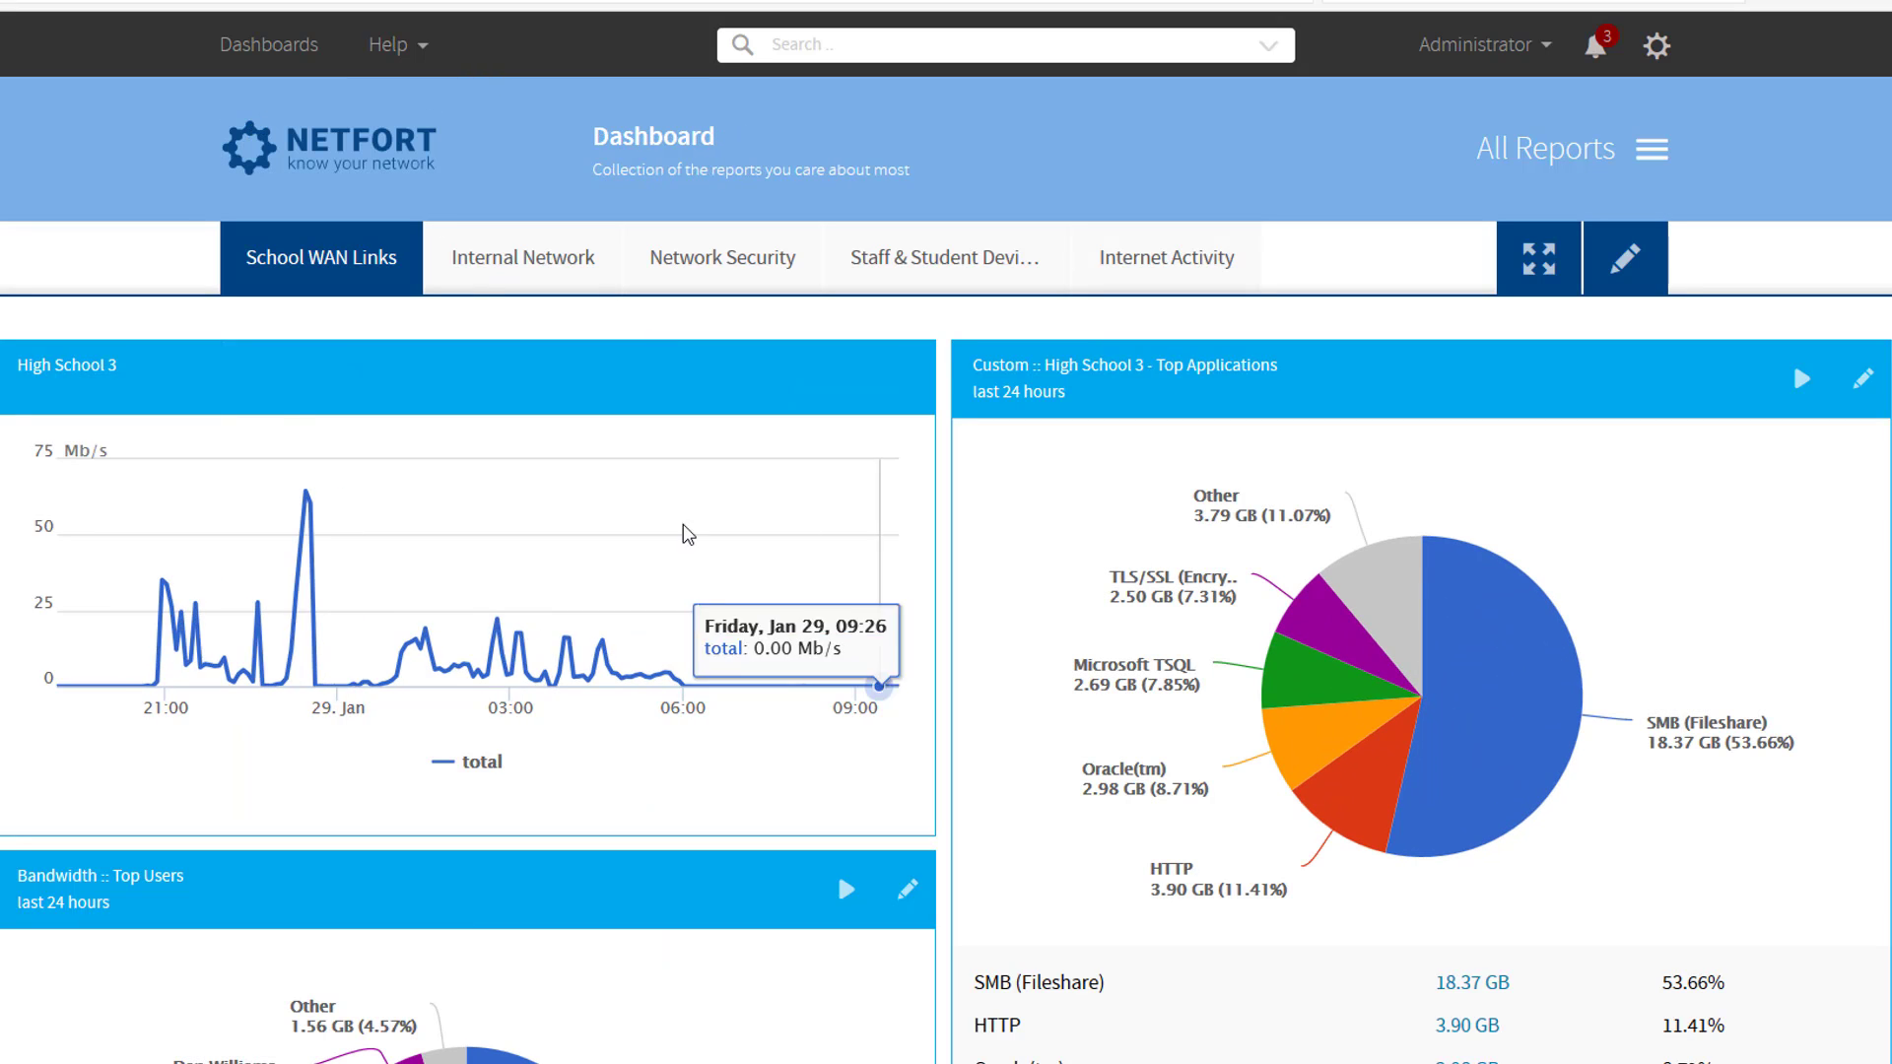
{"action": "left_click", "coordinate": [1642, 163]}
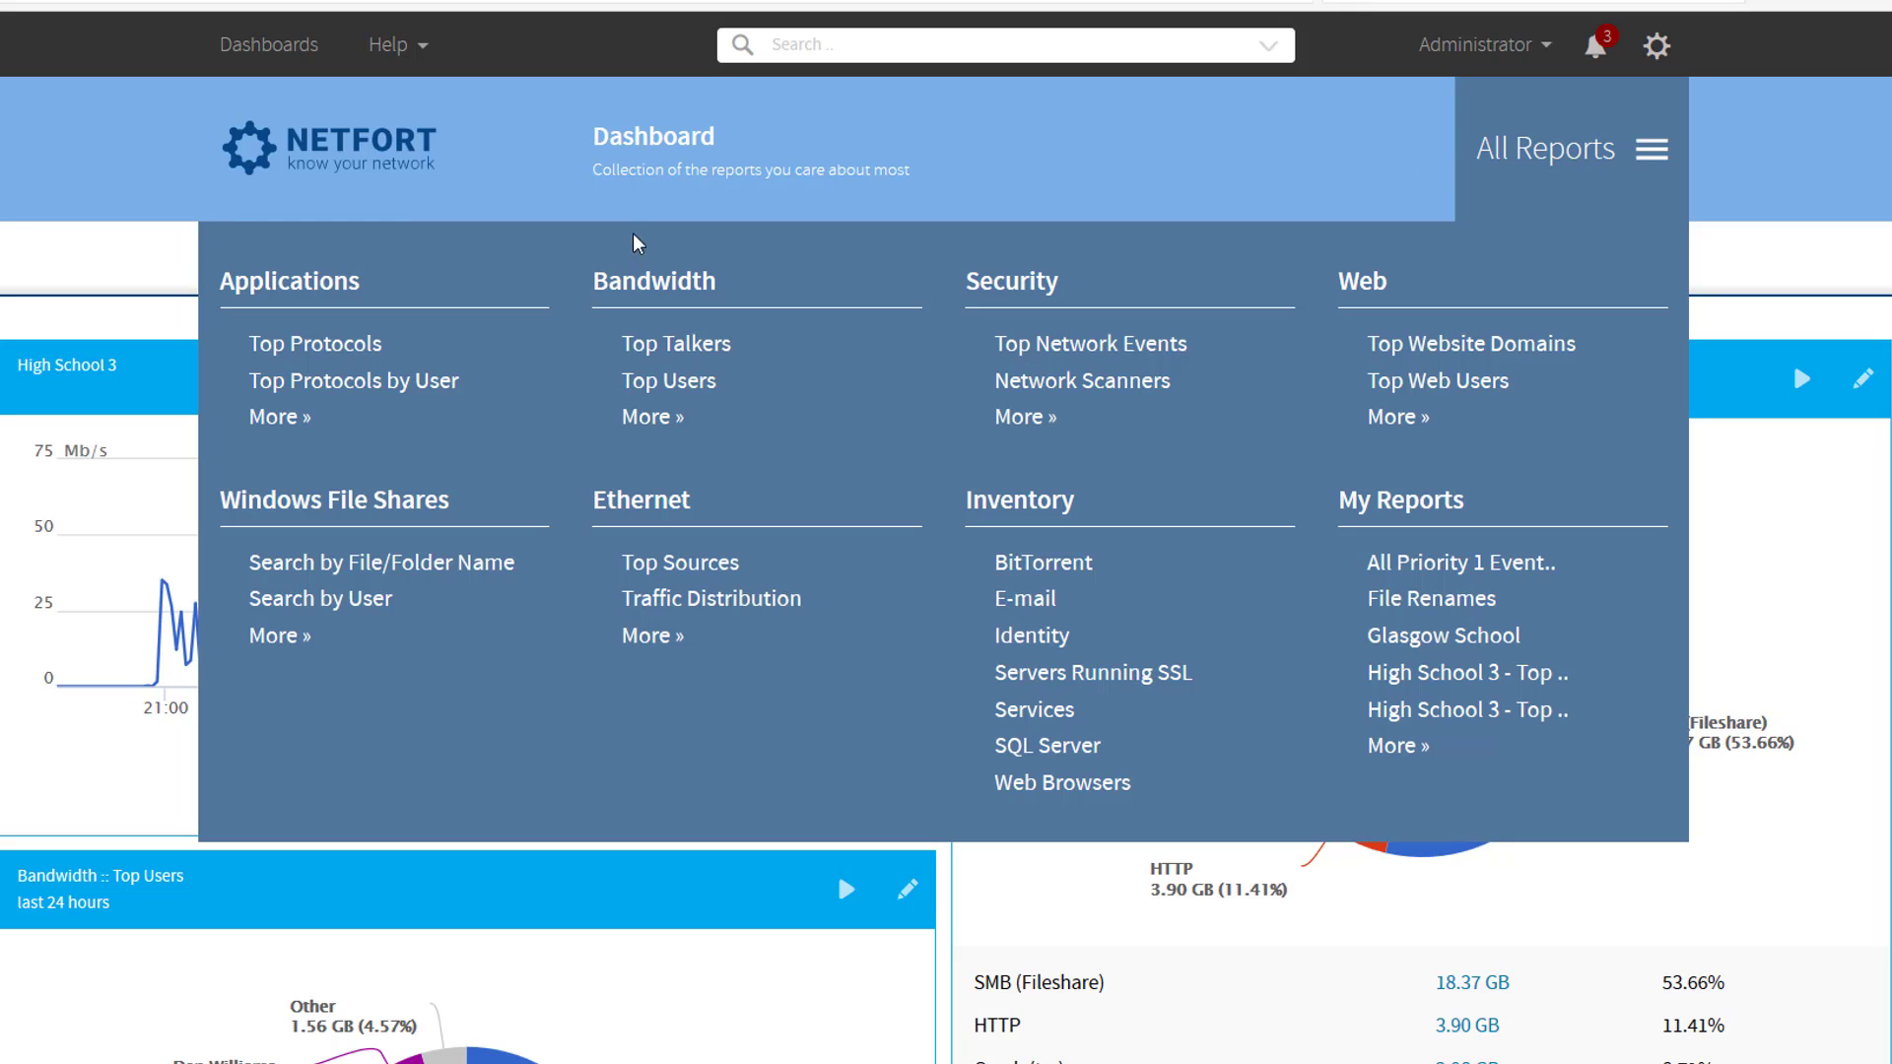
{"action": "left_click", "coordinate": [304, 345]}
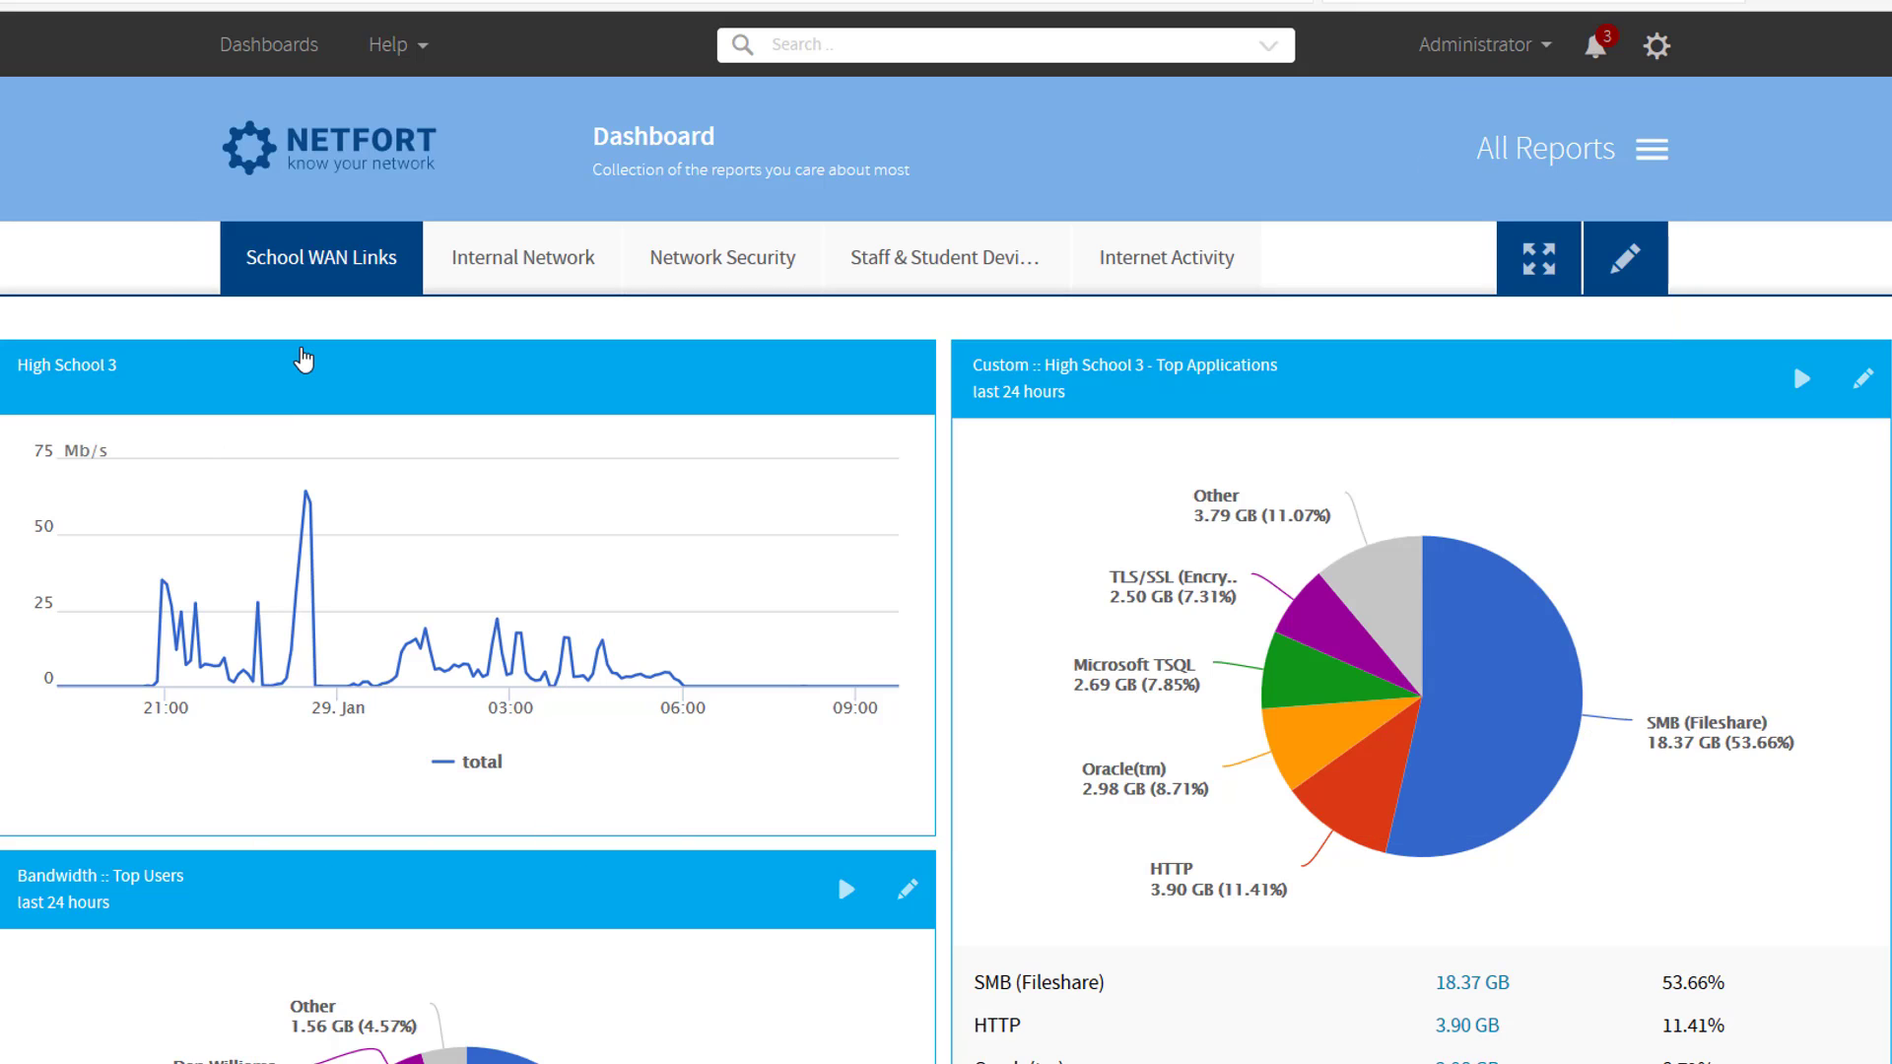
Filter Source or Destination IP to $HighSchool5 and run the report
{"action": "scroll", "coordinate": [313, 374], "scroll_direction": "down", "scroll_amount": 2}
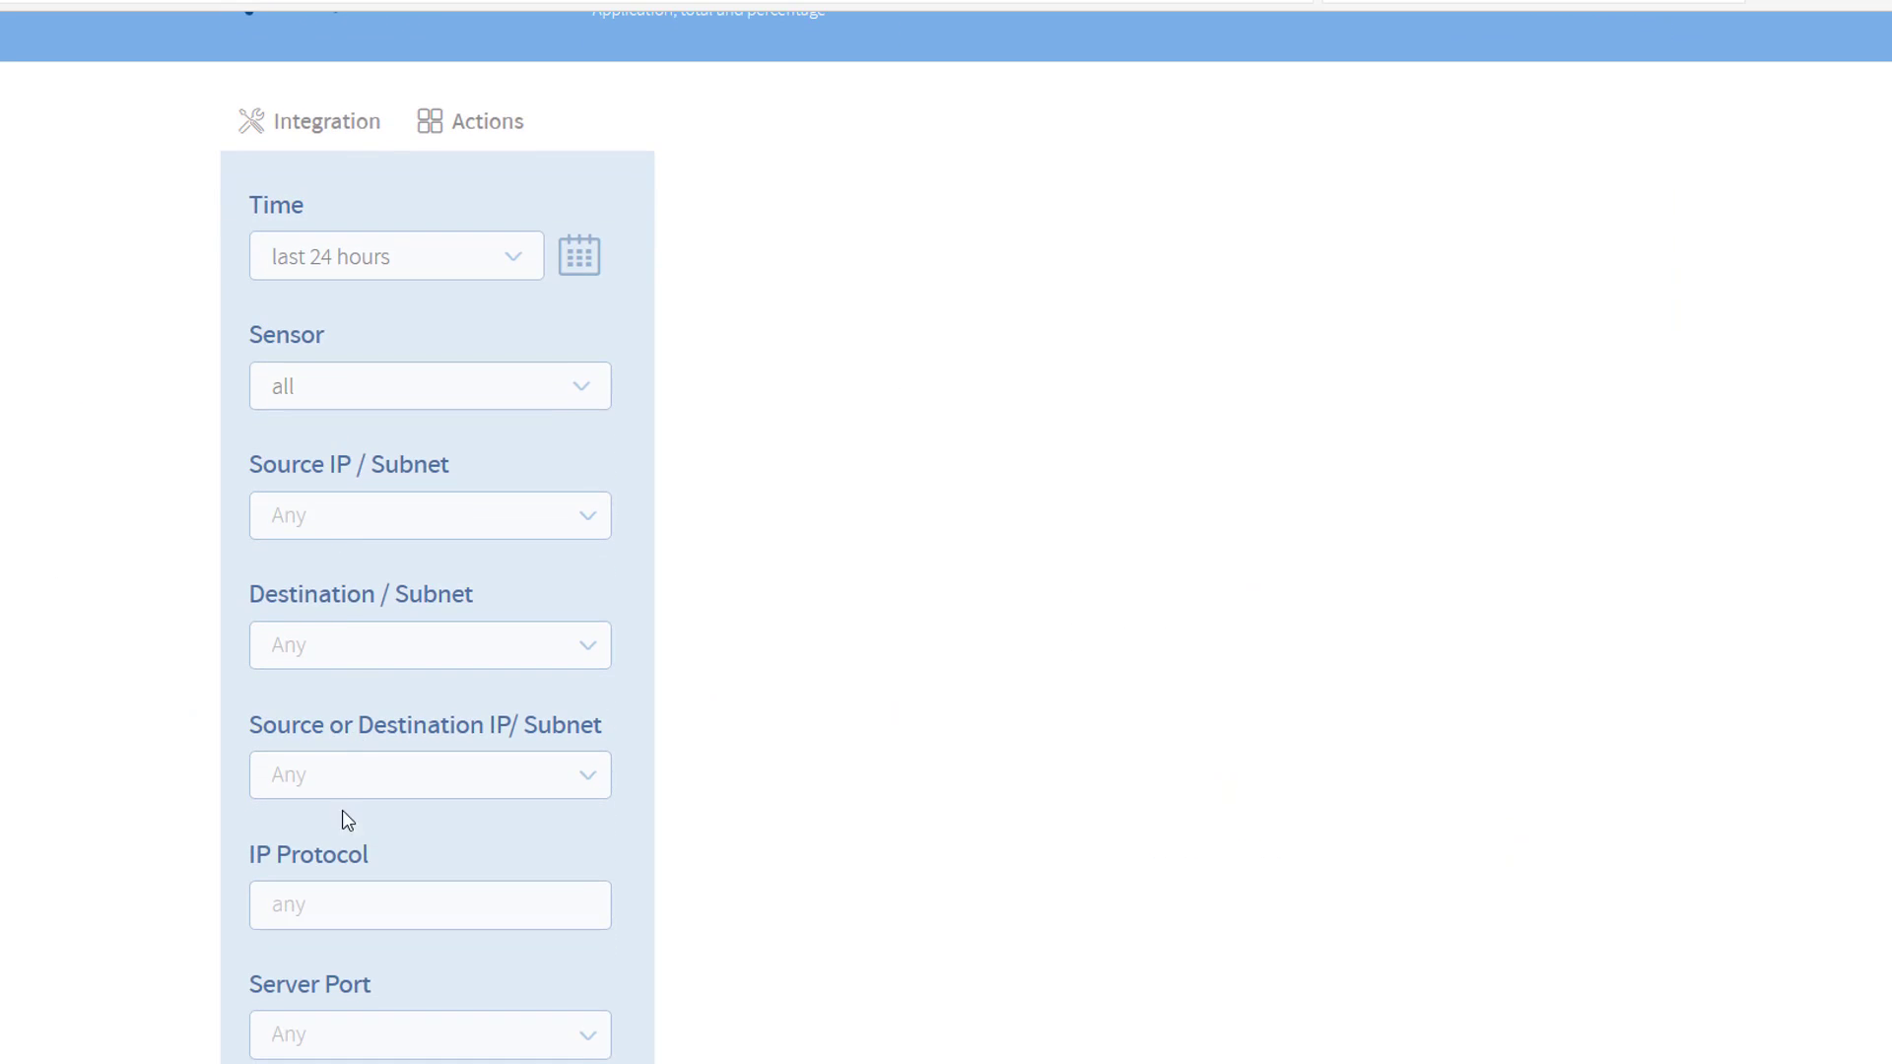
{"action": "left_click", "coordinate": [337, 785]}
{"action": "scroll", "coordinate": [380, 857], "scroll_direction": "down", "scroll_amount": 3}
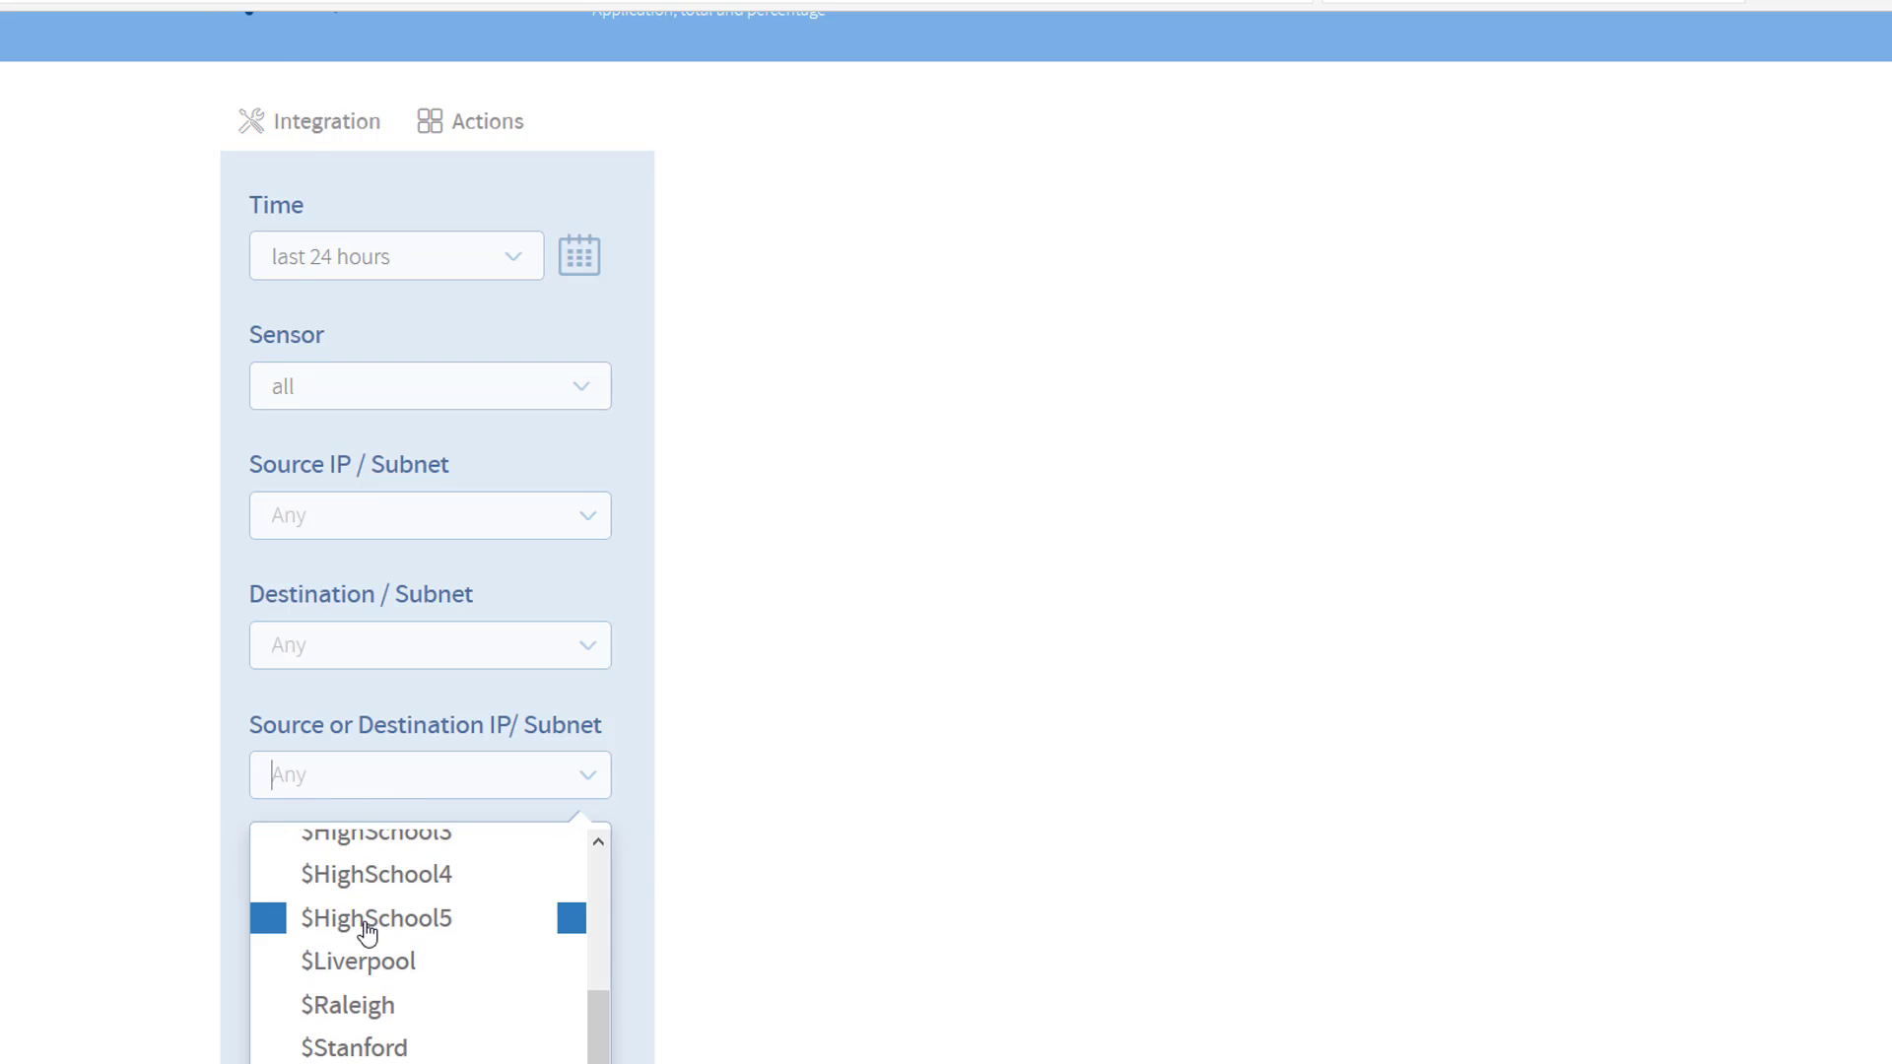
{"action": "left_click", "coordinate": [365, 926]}
{"action": "scroll", "coordinate": [393, 936], "scroll_direction": "down", "scroll_amount": 3}
{"action": "left_click", "coordinate": [408, 891]}
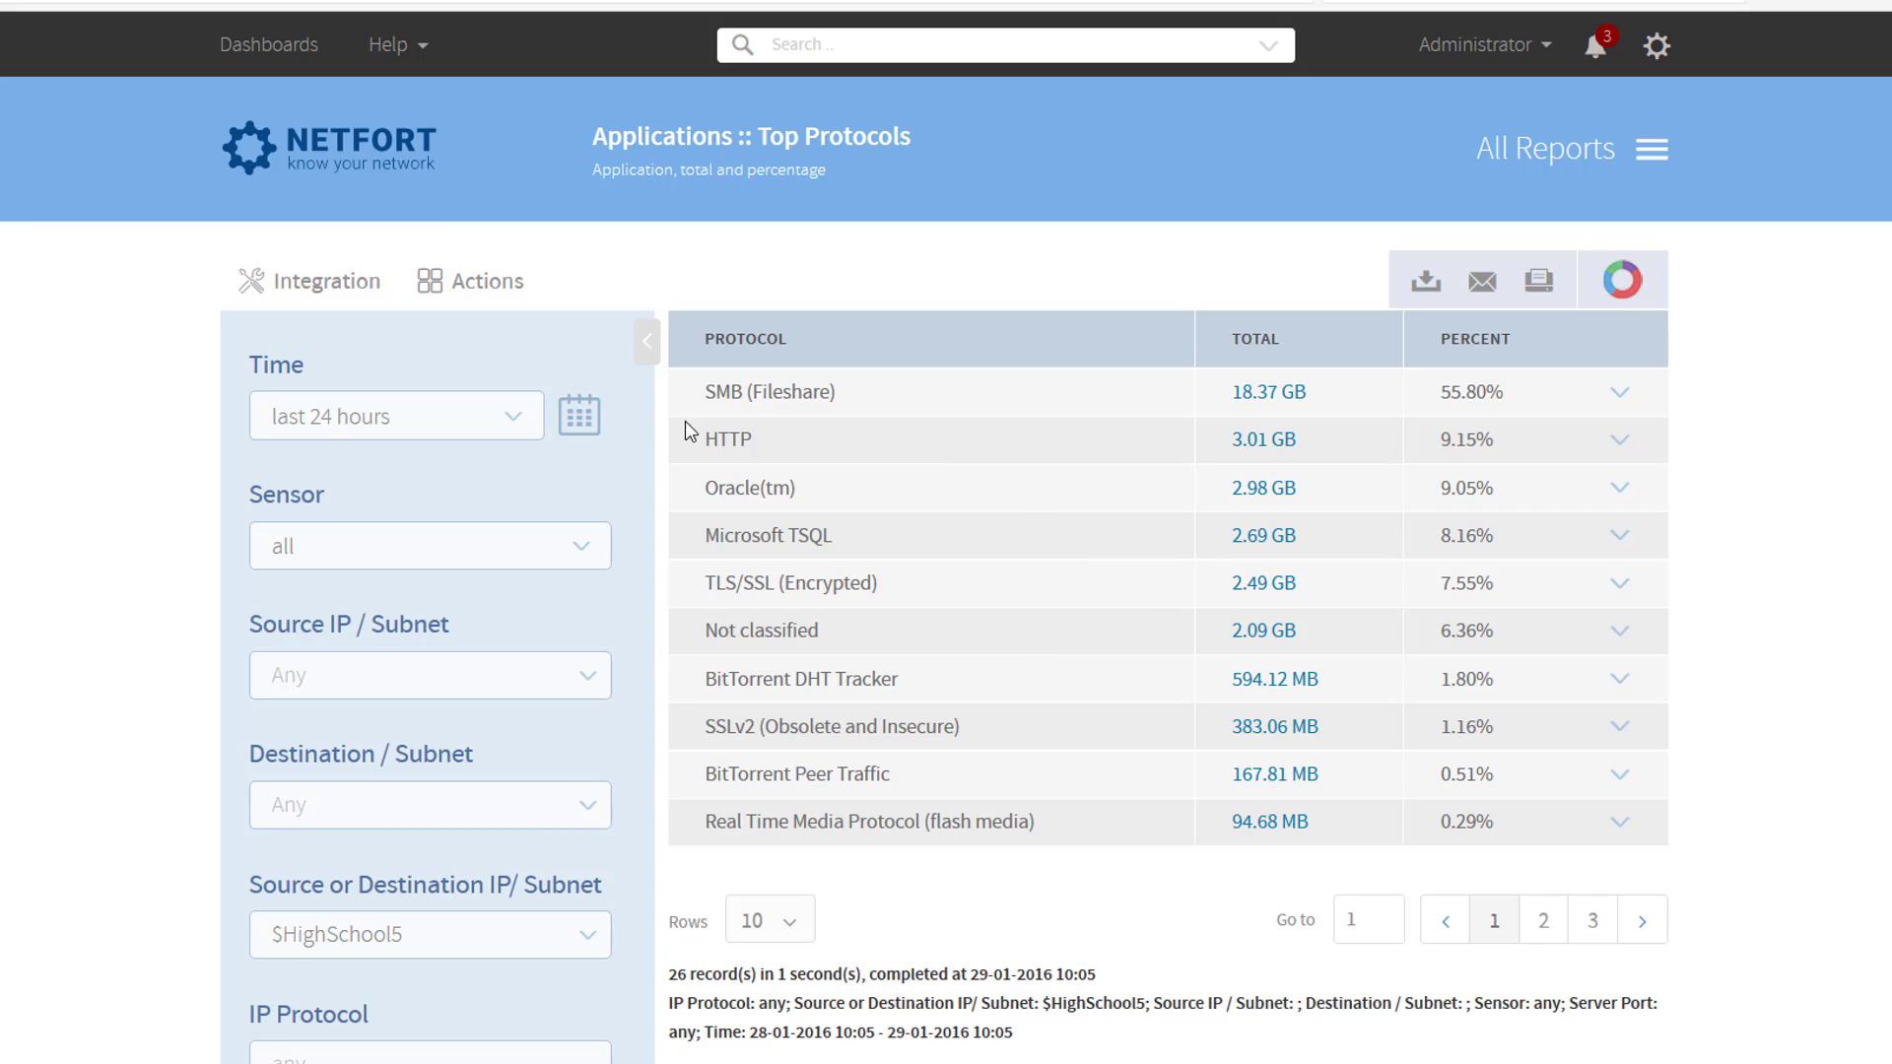
Create and save a Top Protocols trend named 'High School 5', keeping Total ticked
{"action": "left_click", "coordinate": [464, 286]}
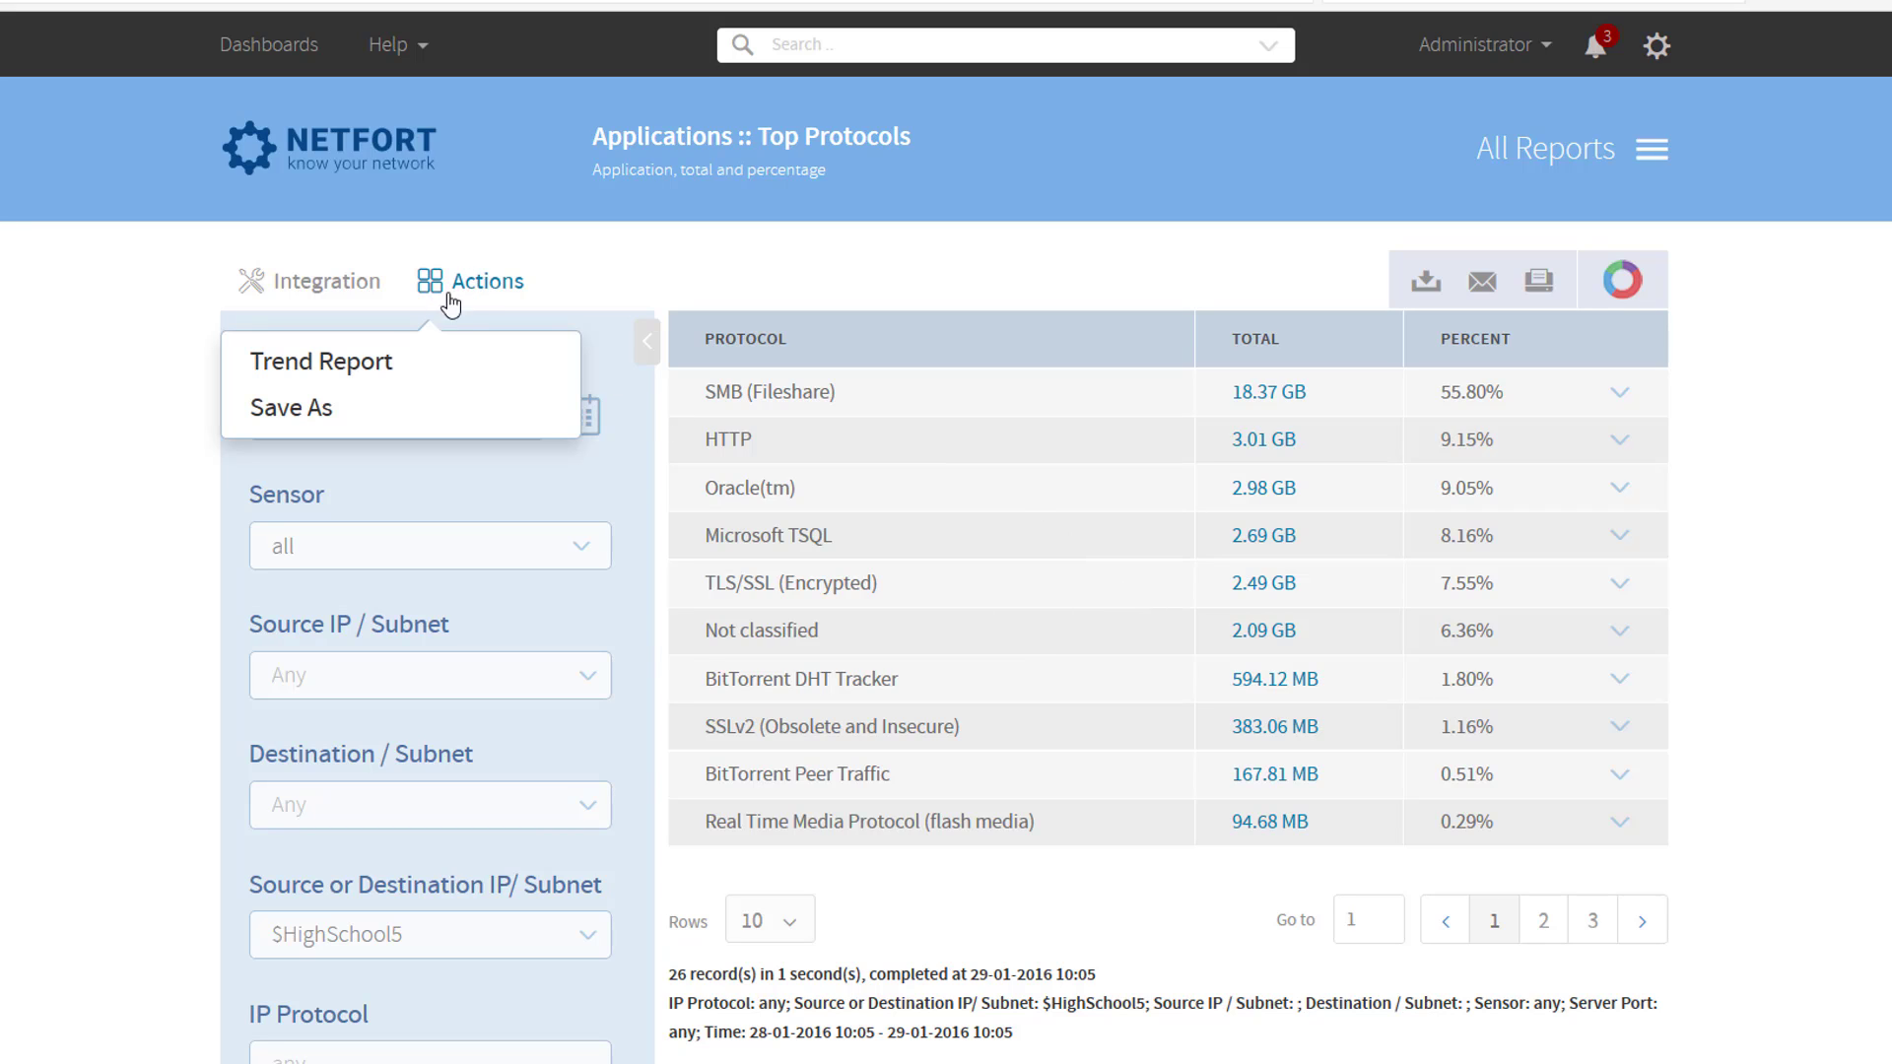
{"action": "left_click", "coordinate": [361, 364]}
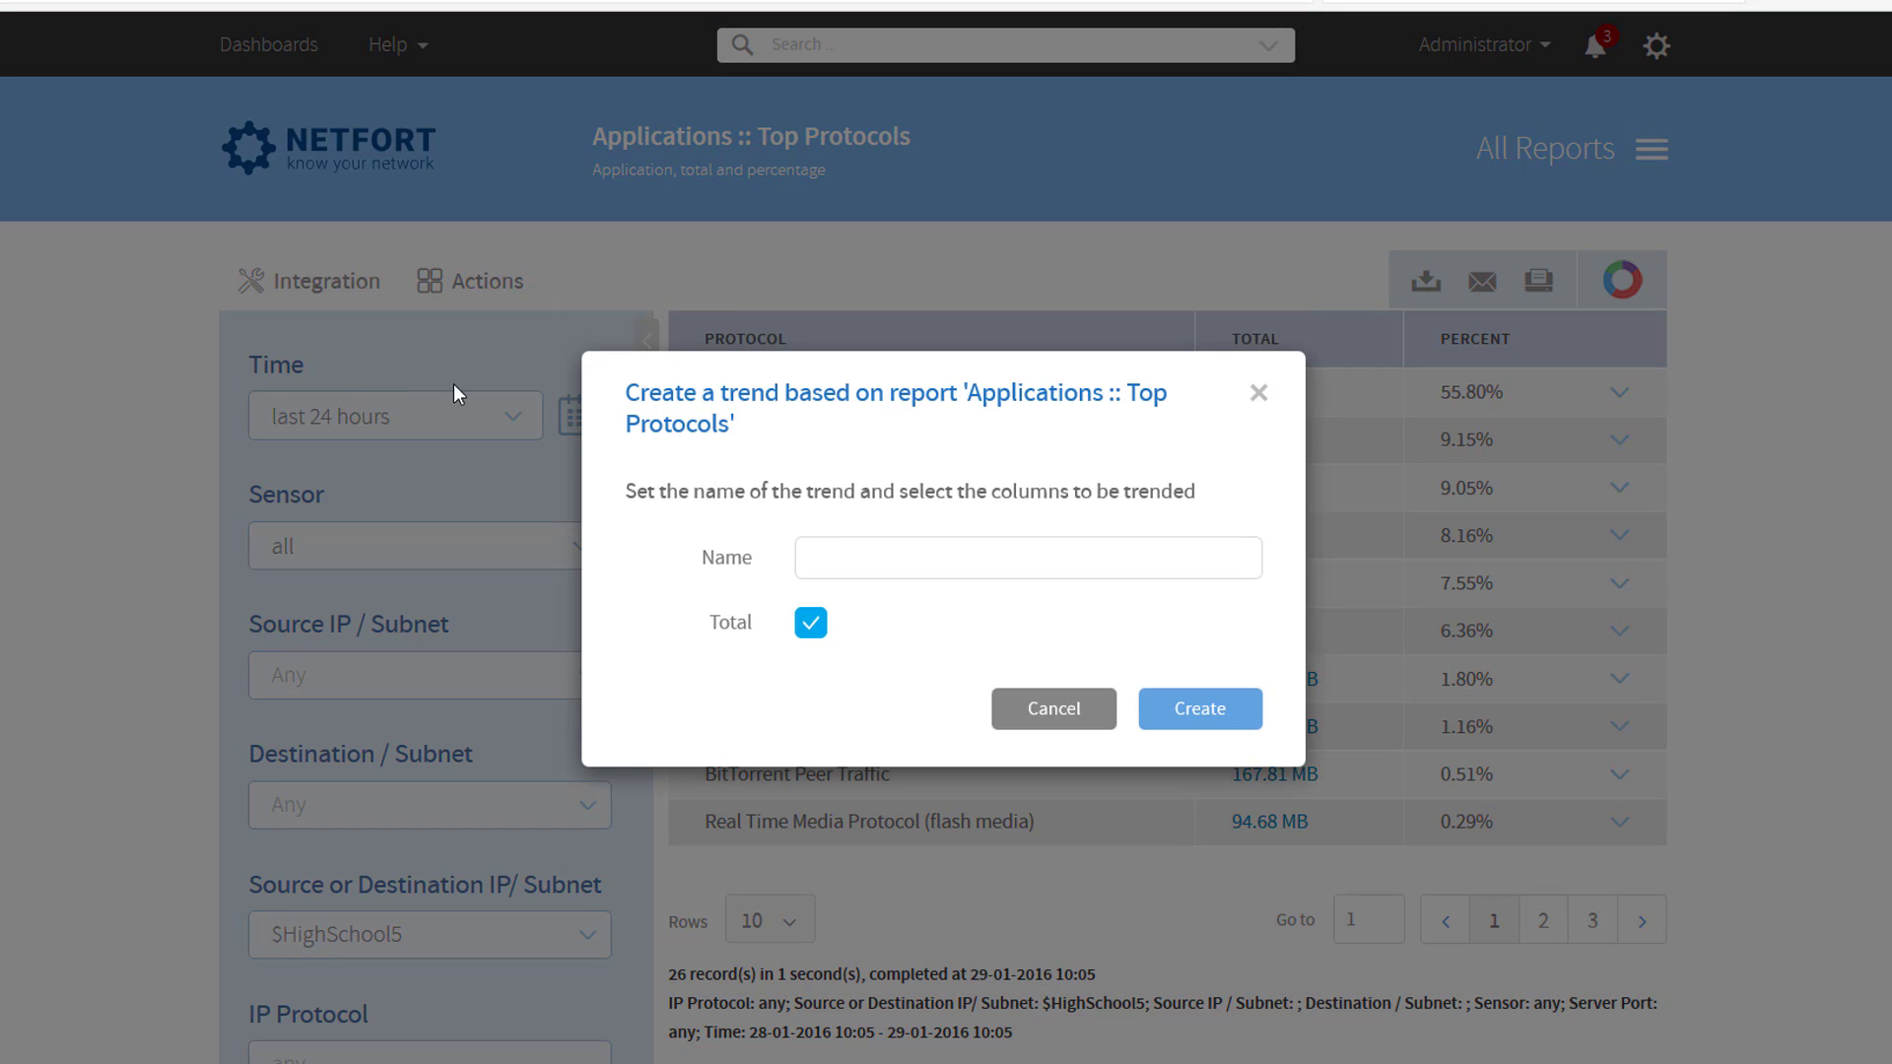
{"action": "left_click", "coordinate": [848, 556]}
{"action": "type", "text": "Hi"}
{"action": "key", "text": "Down"}
{"action": "key", "text": "Return"}
{"action": "key", "text": "BackSpace"}
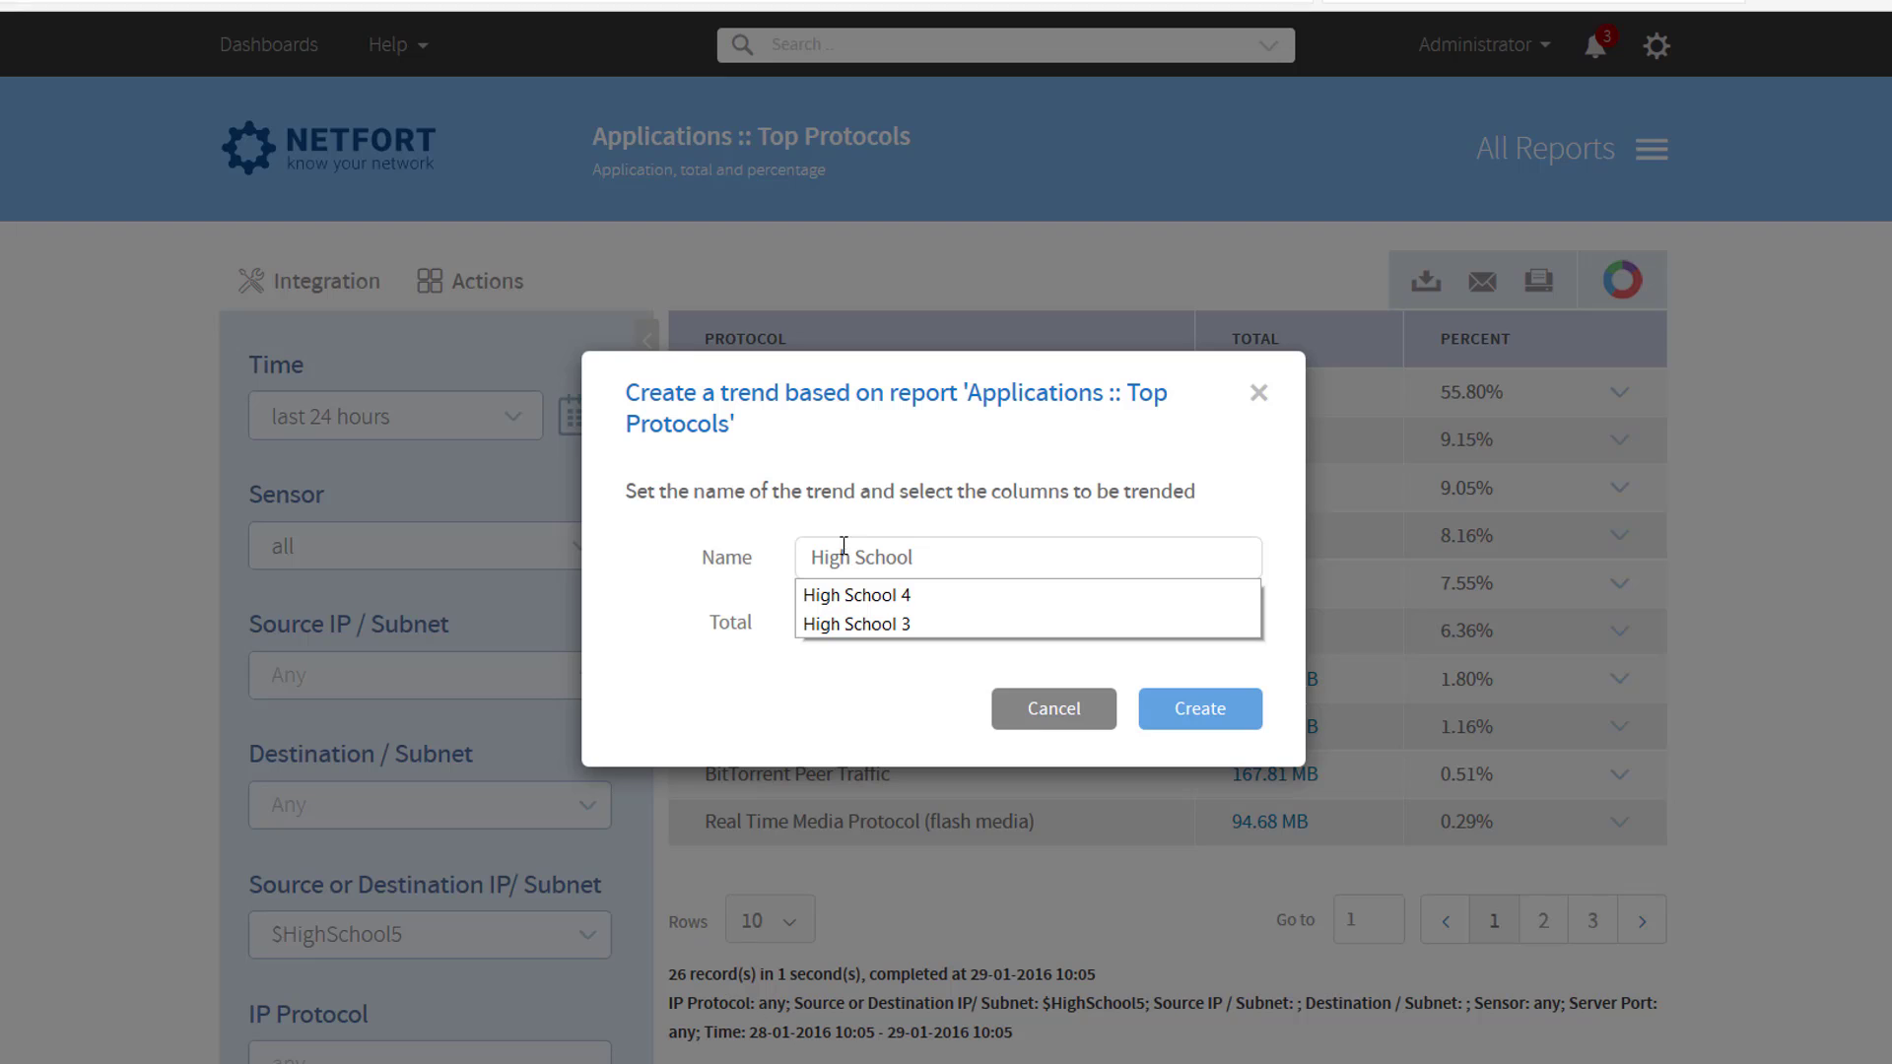
{"action": "type", "text": "5"}
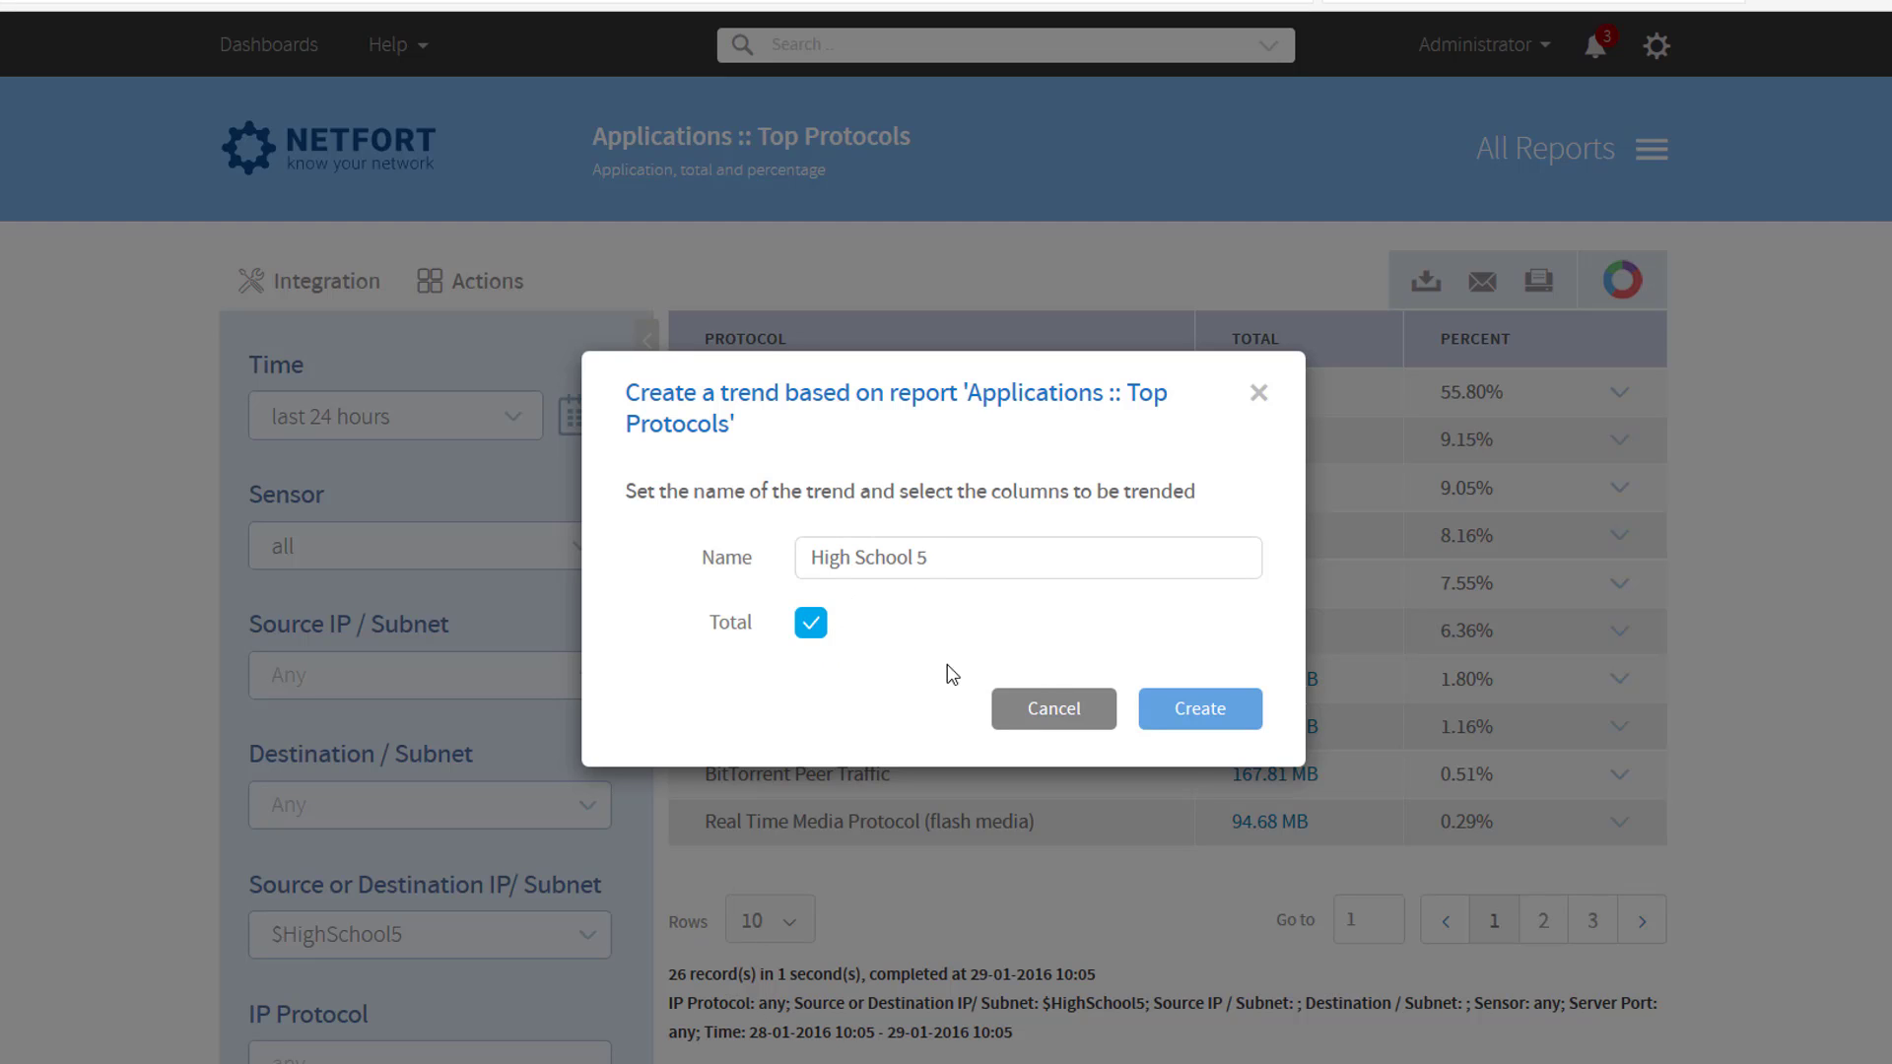
{"action": "left_click", "coordinate": [1224, 711]}
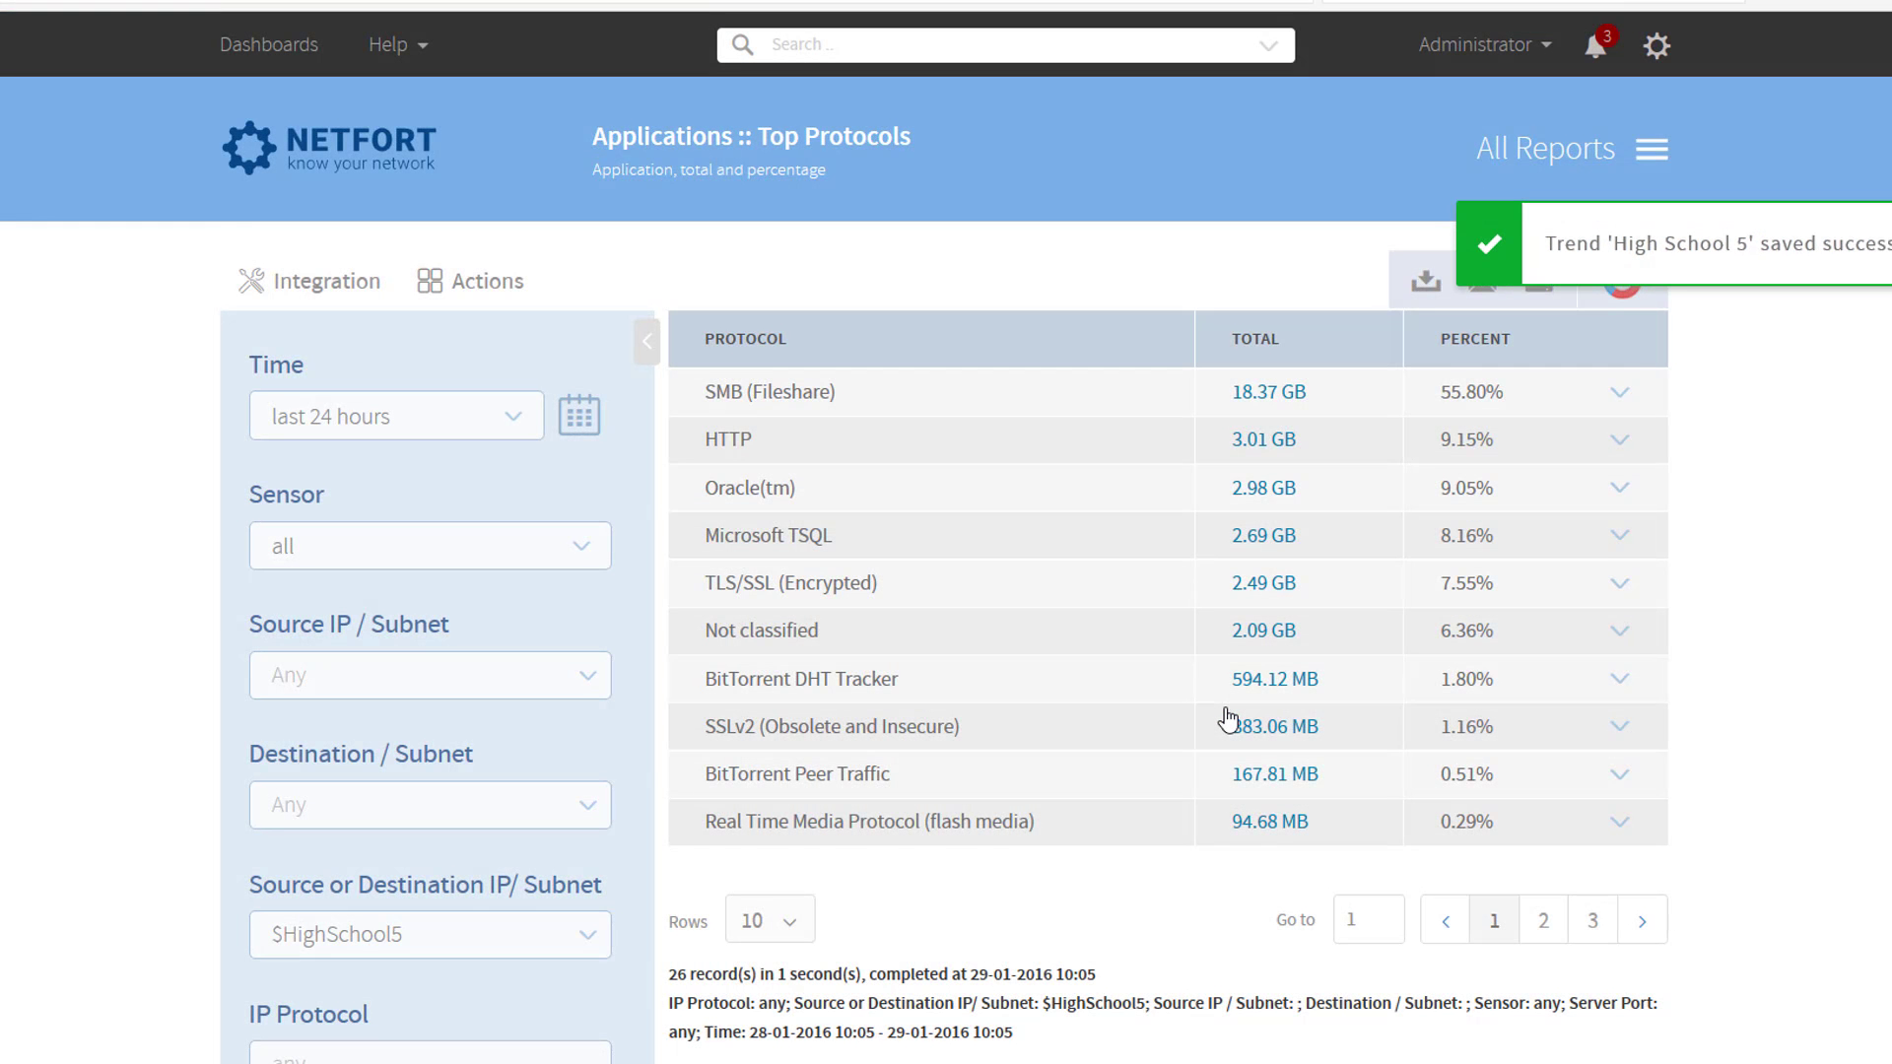
Save a copy of the filtered report as custom report 'High School 5 - Top Applications'
{"action": "left_click", "coordinate": [512, 296]}
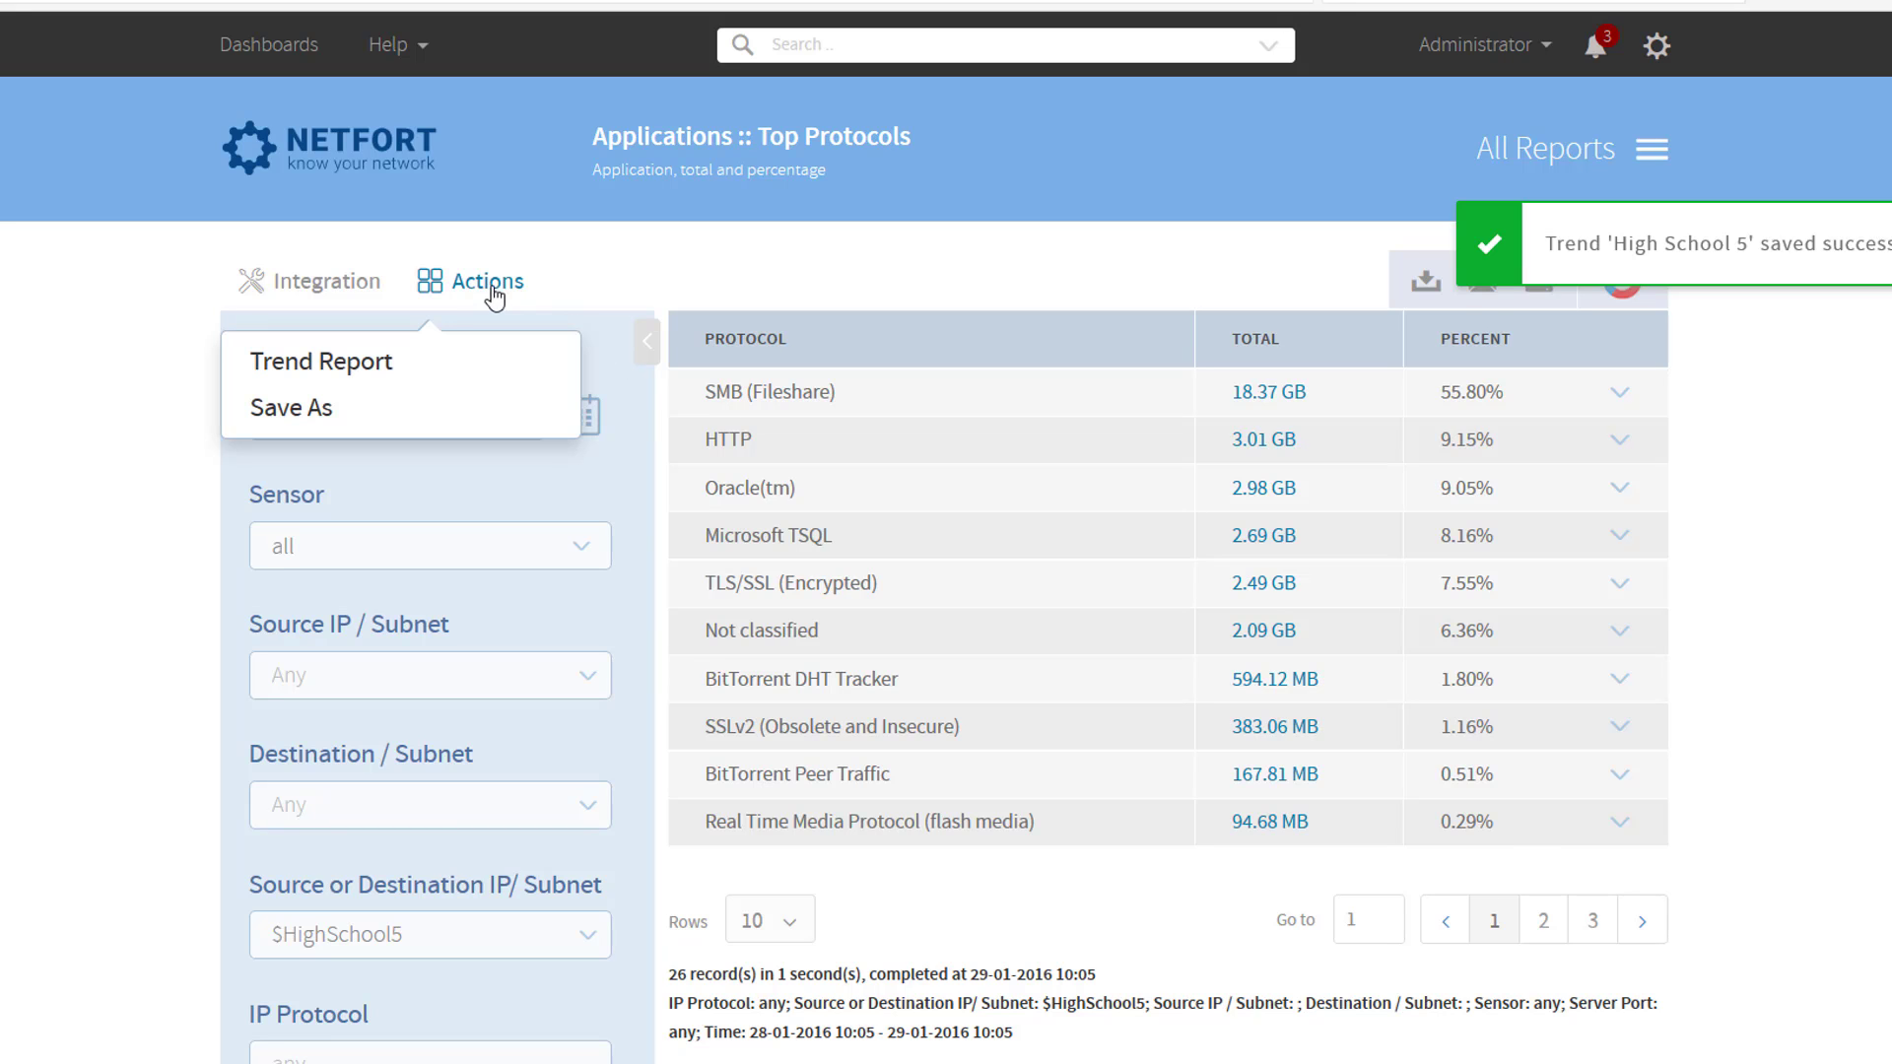
{"action": "left_click", "coordinate": [329, 421]}
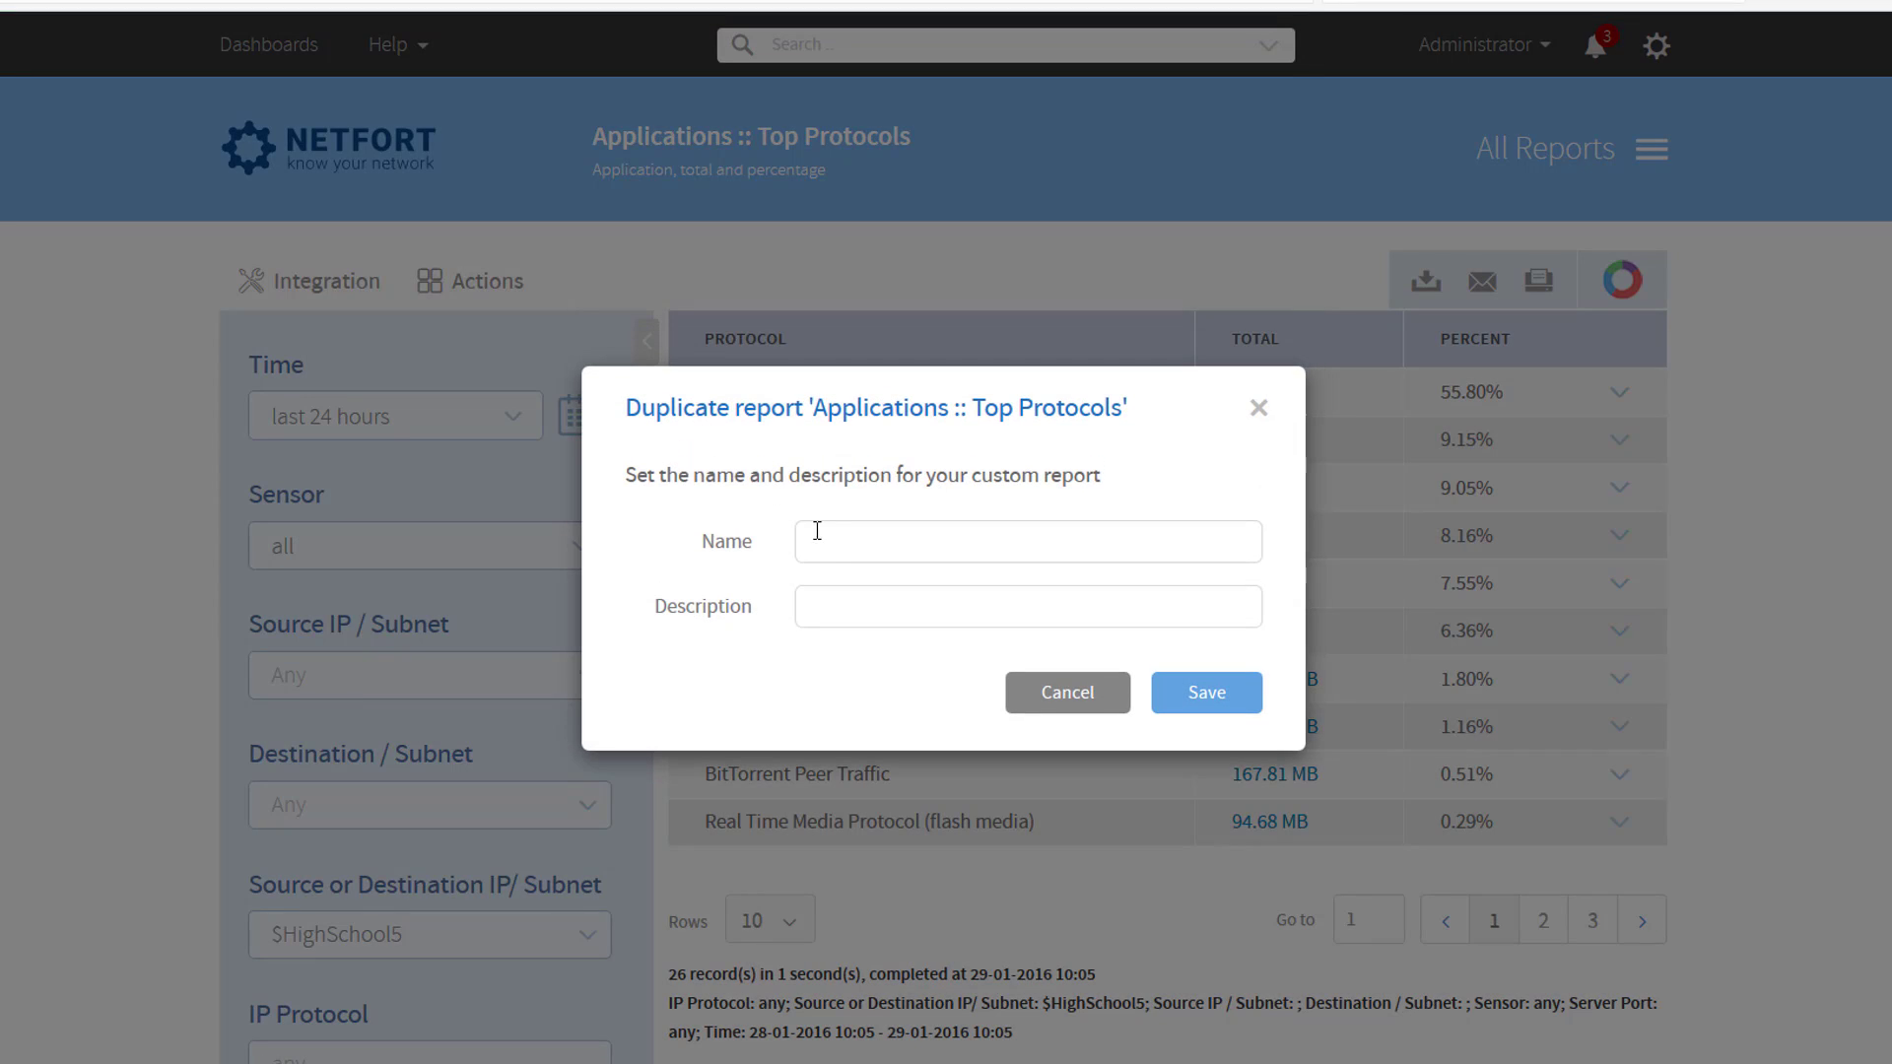
{"action": "left_click", "coordinate": [833, 549]}
{"action": "type", "text": "Hi"}
{"action": "key", "text": "Down"}
{"action": "key", "text": "Return"}
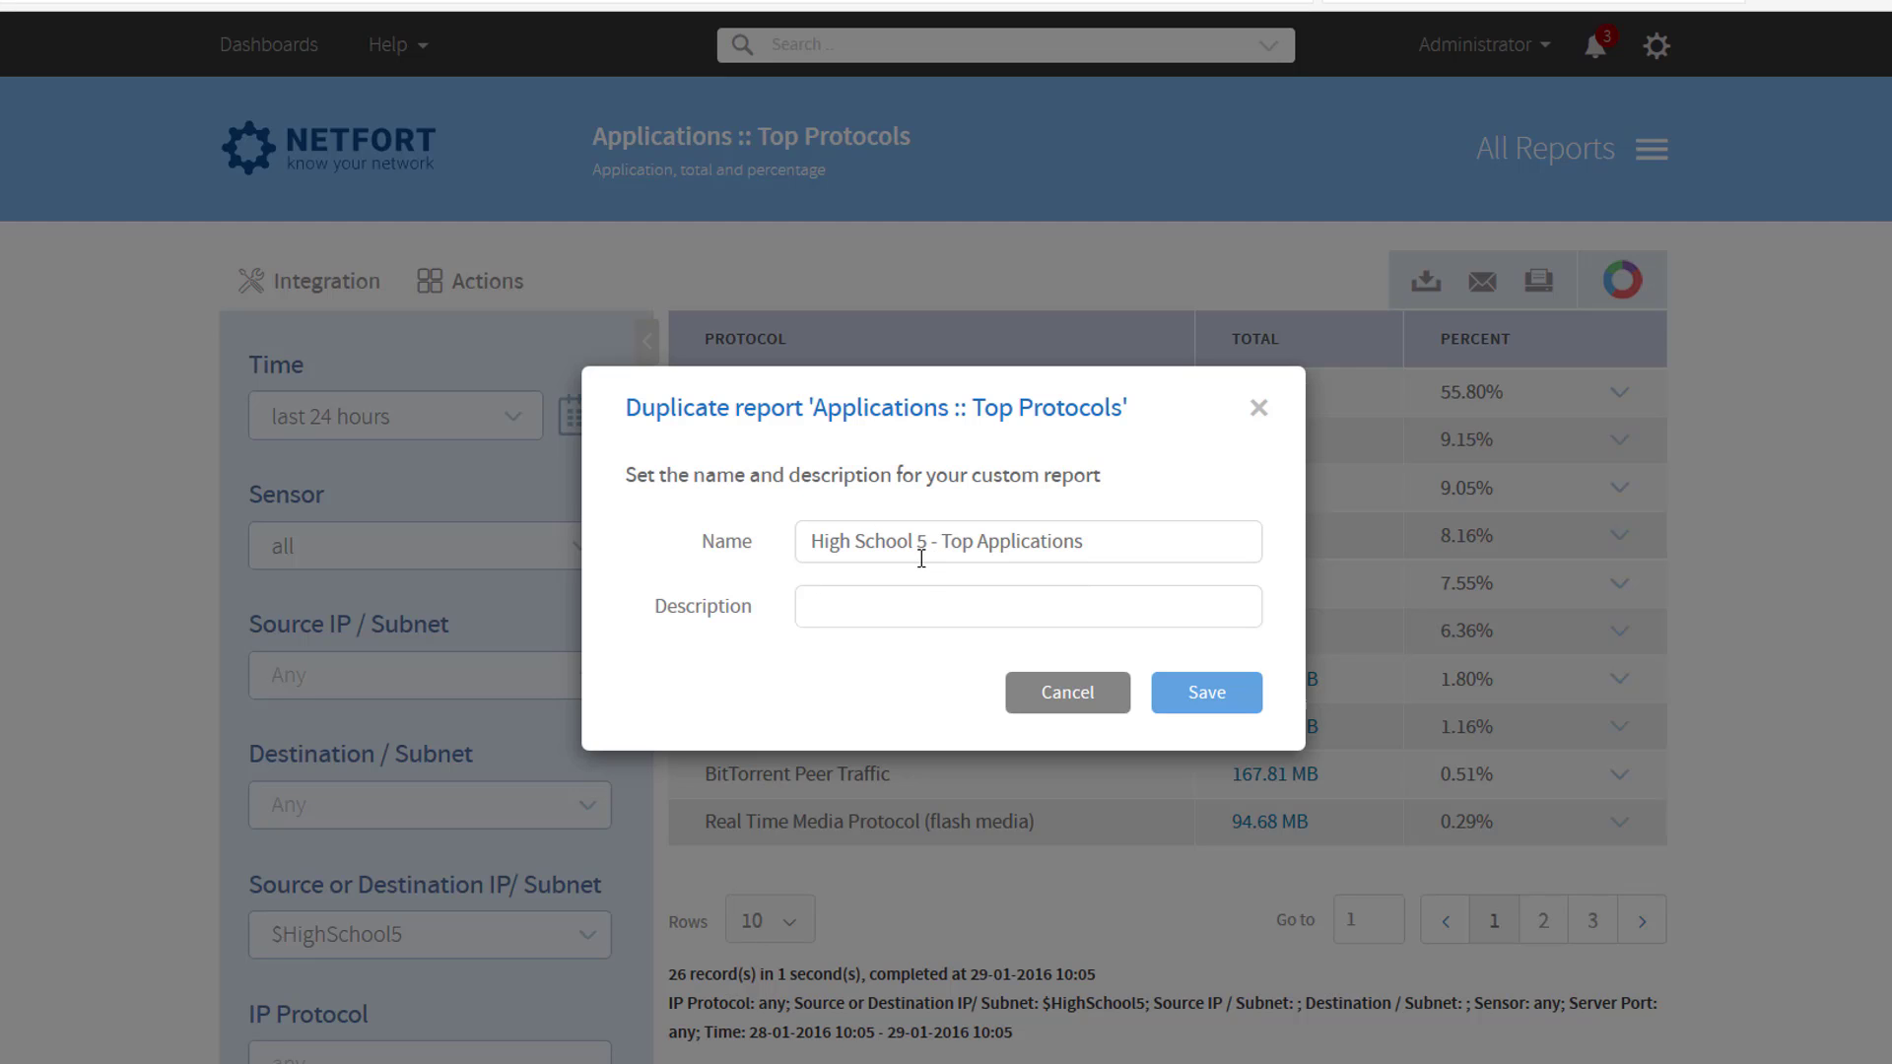
{"action": "left_click", "coordinate": [1231, 706]}
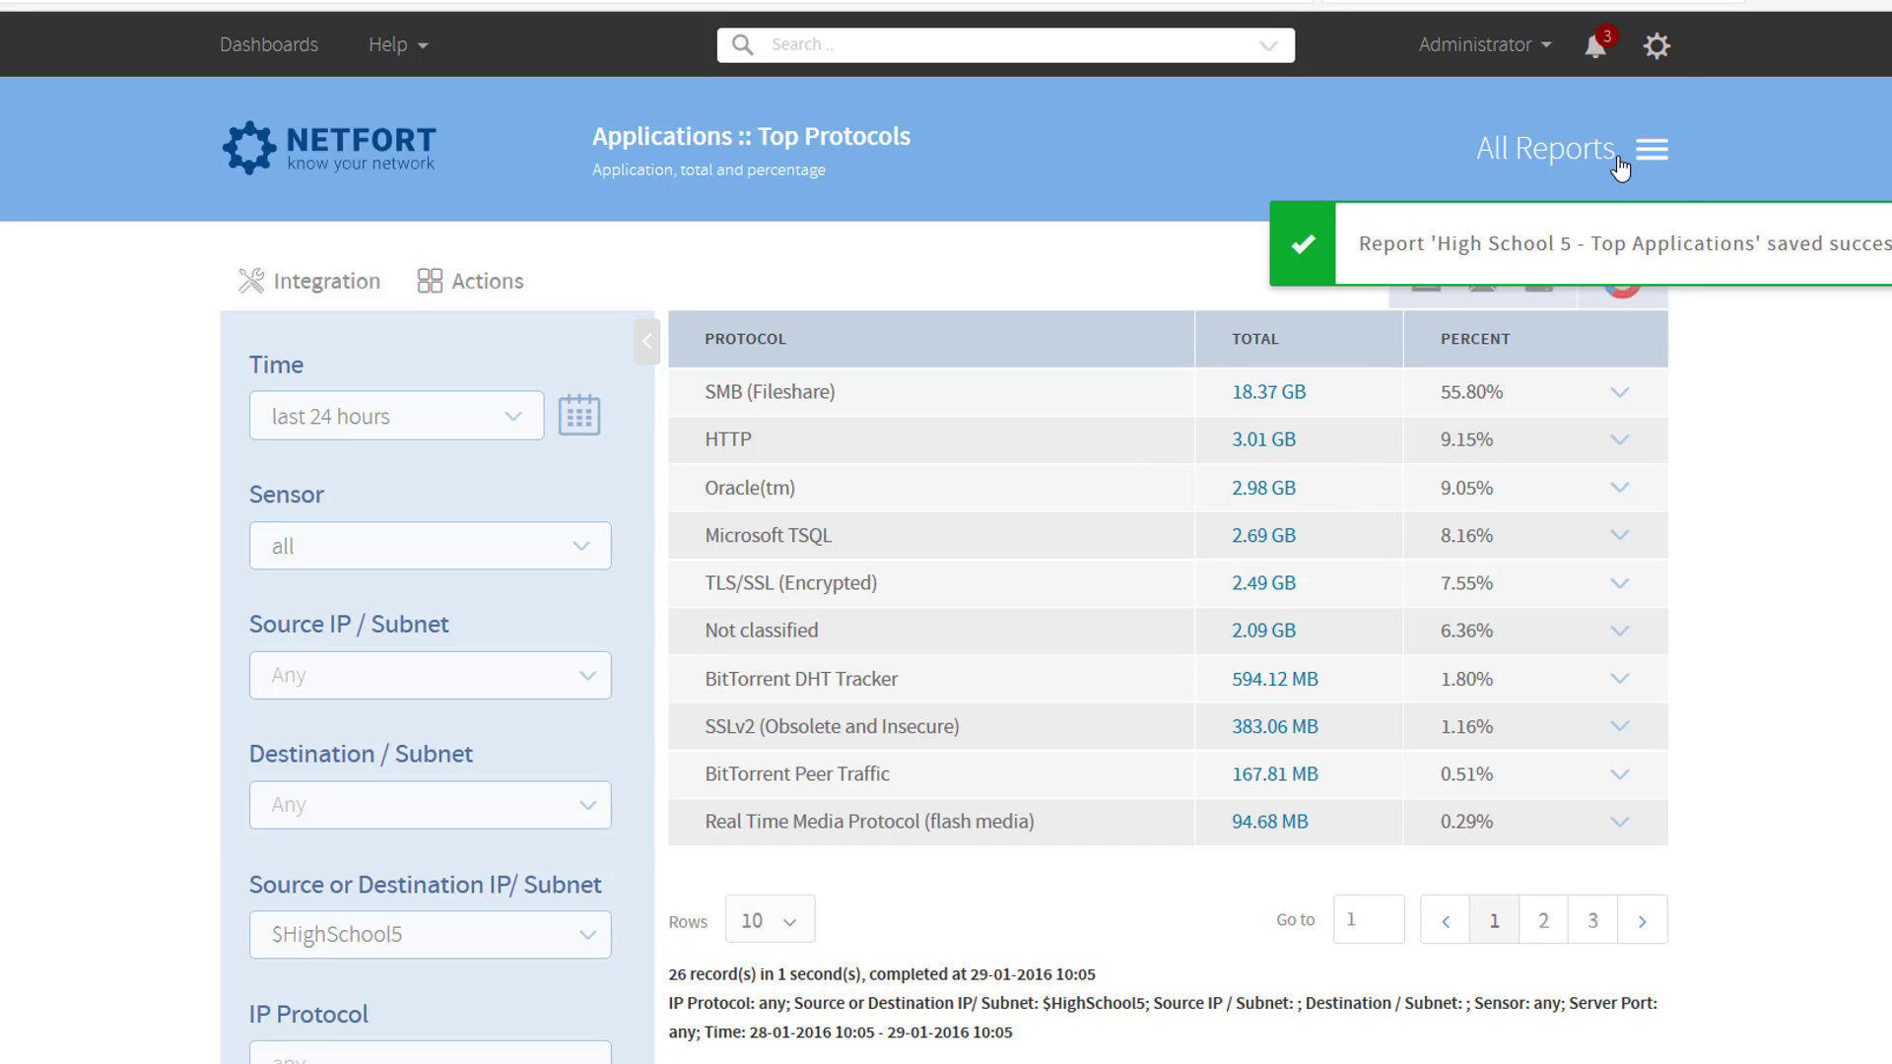
Check the full My Reports custom list, then return to the School WAN Links dashboard
{"action": "left_click", "coordinate": [1625, 166]}
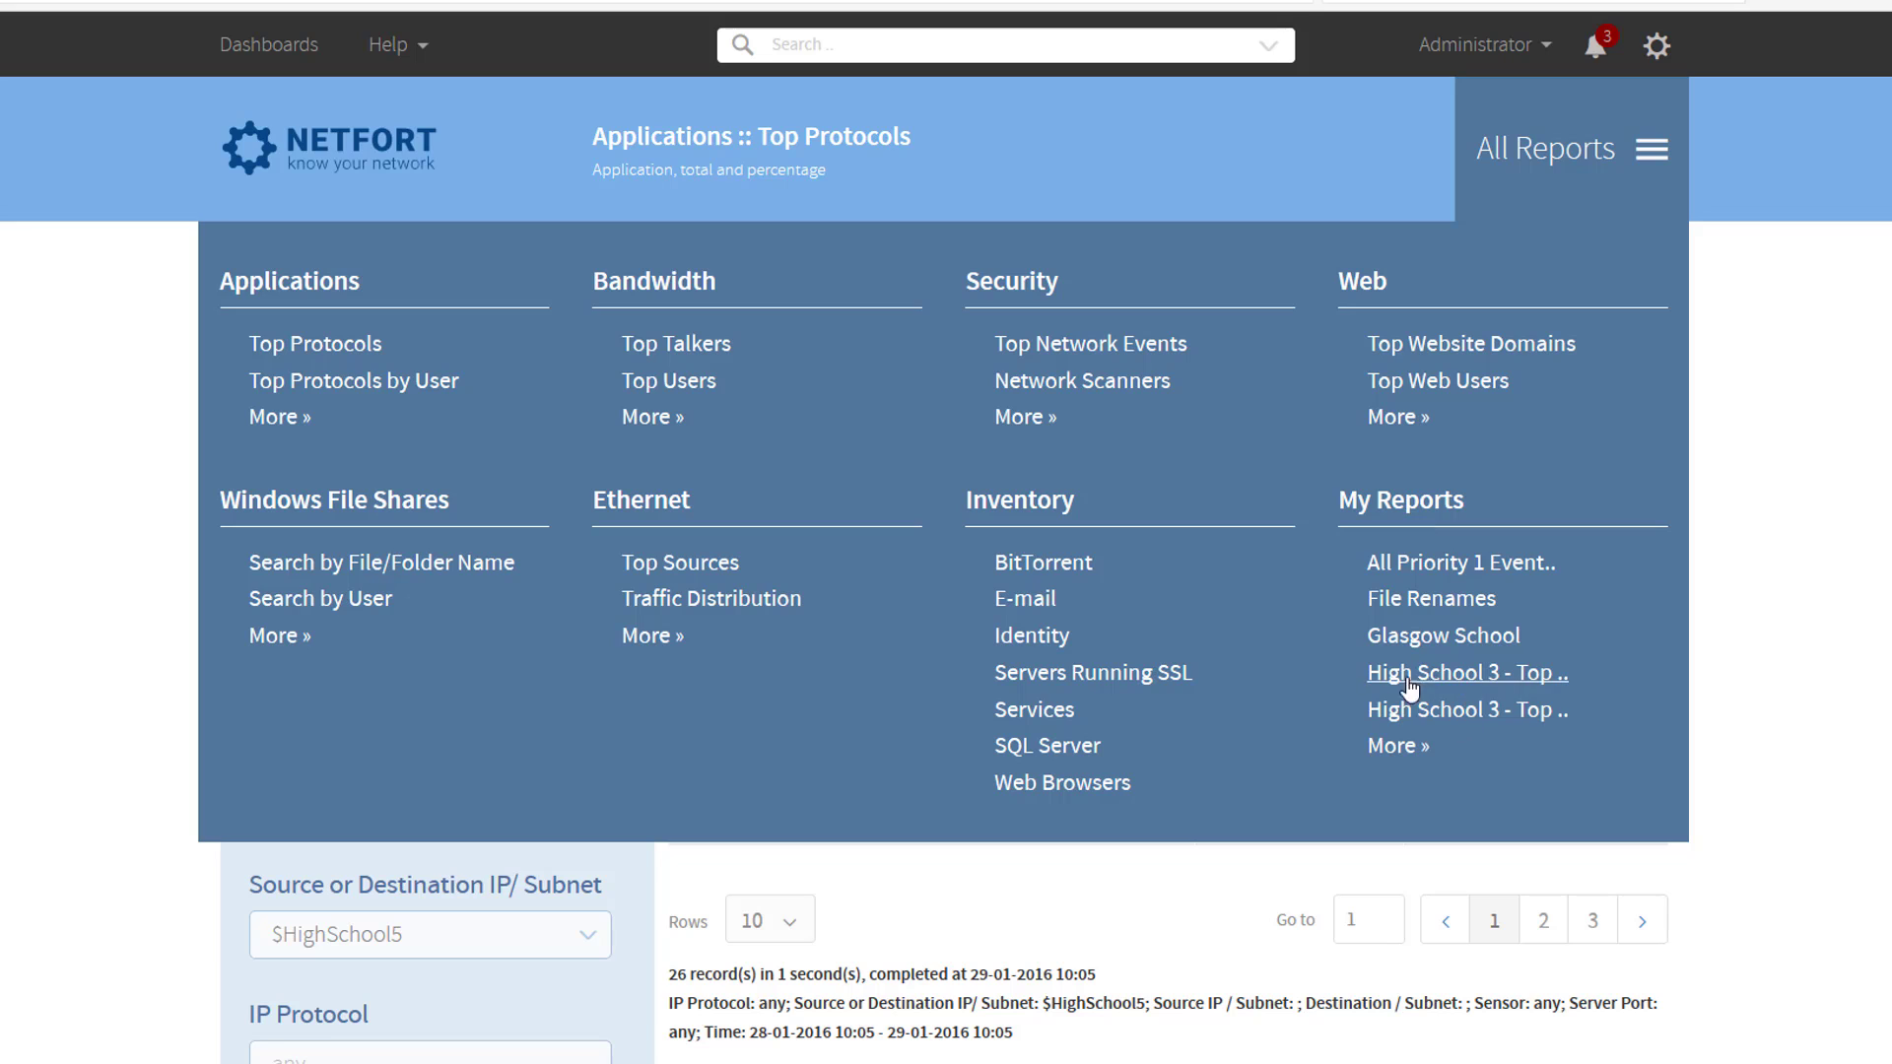
{"action": "left_click", "coordinate": [1394, 751]}
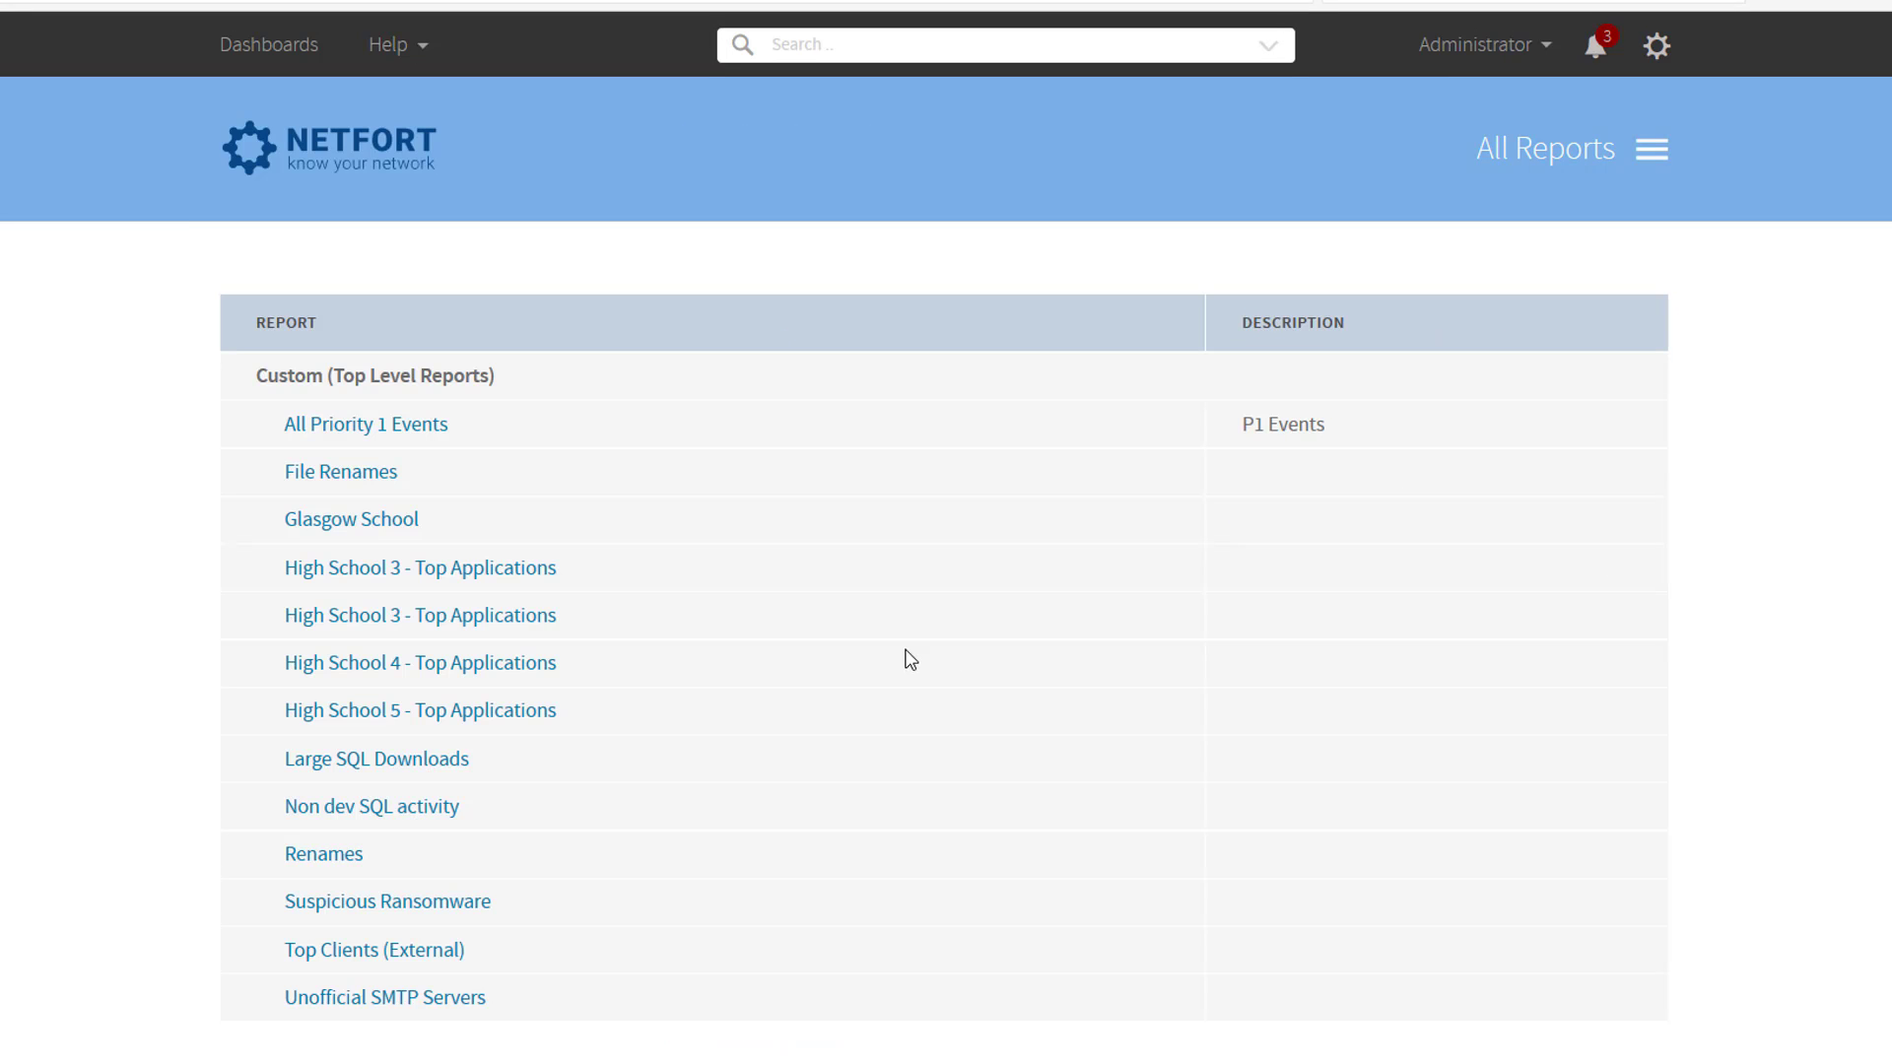
{"action": "left_click", "coordinate": [303, 150]}
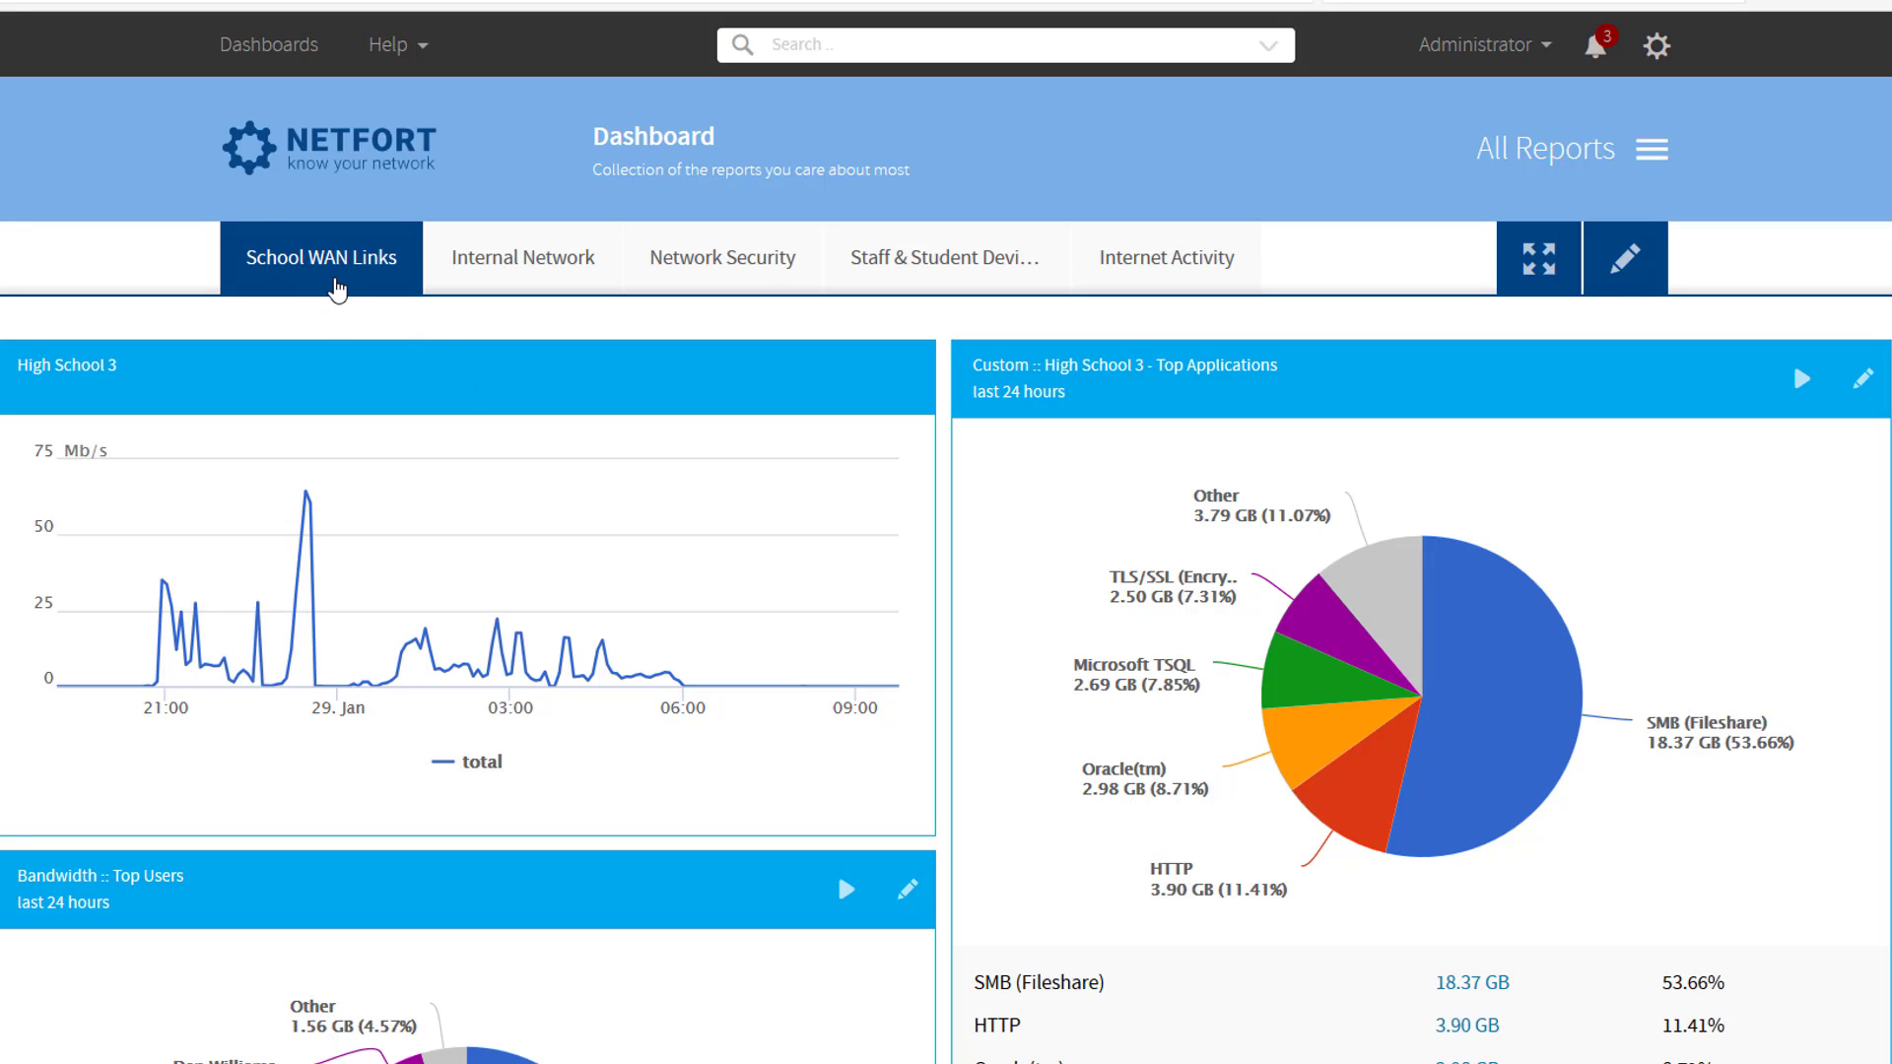
Edit School WAN Links, search 'high', and add the High School 5 and High School 2 trends
{"action": "left_click", "coordinate": [1626, 264]}
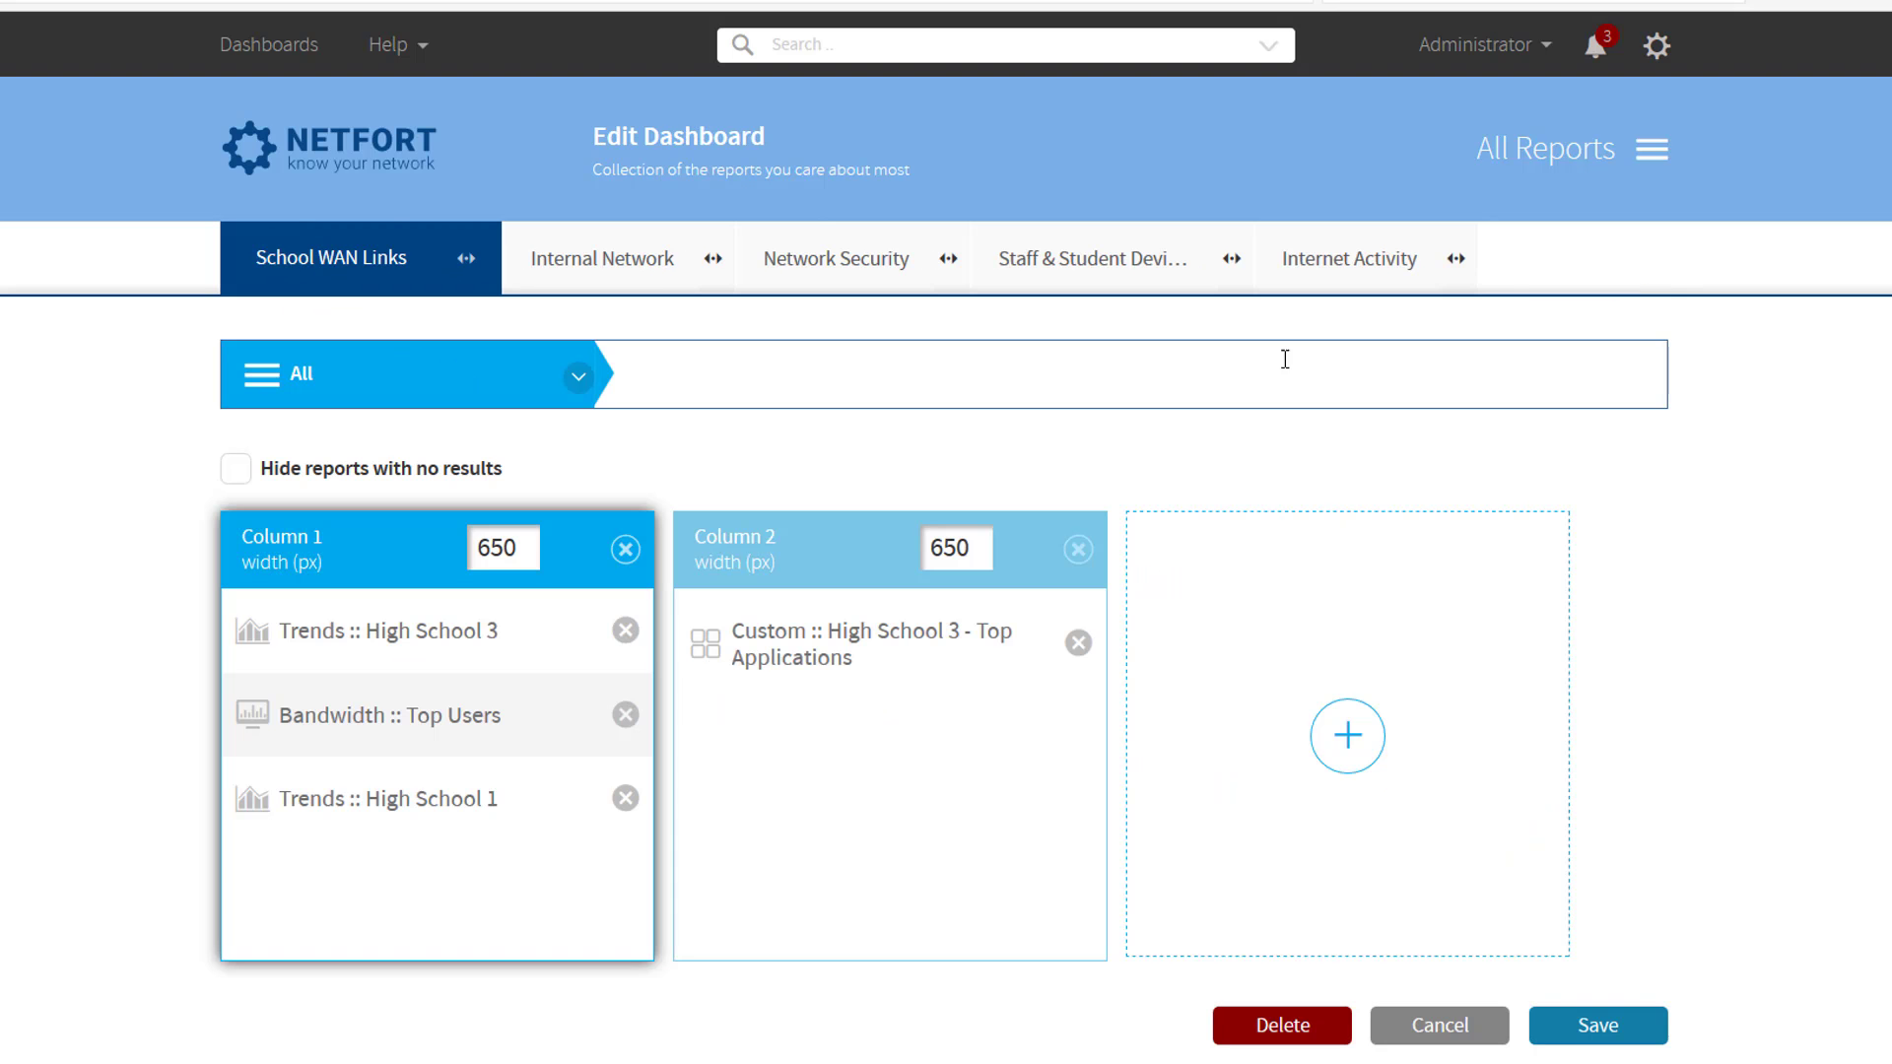
{"action": "left_click", "coordinate": [681, 384]}
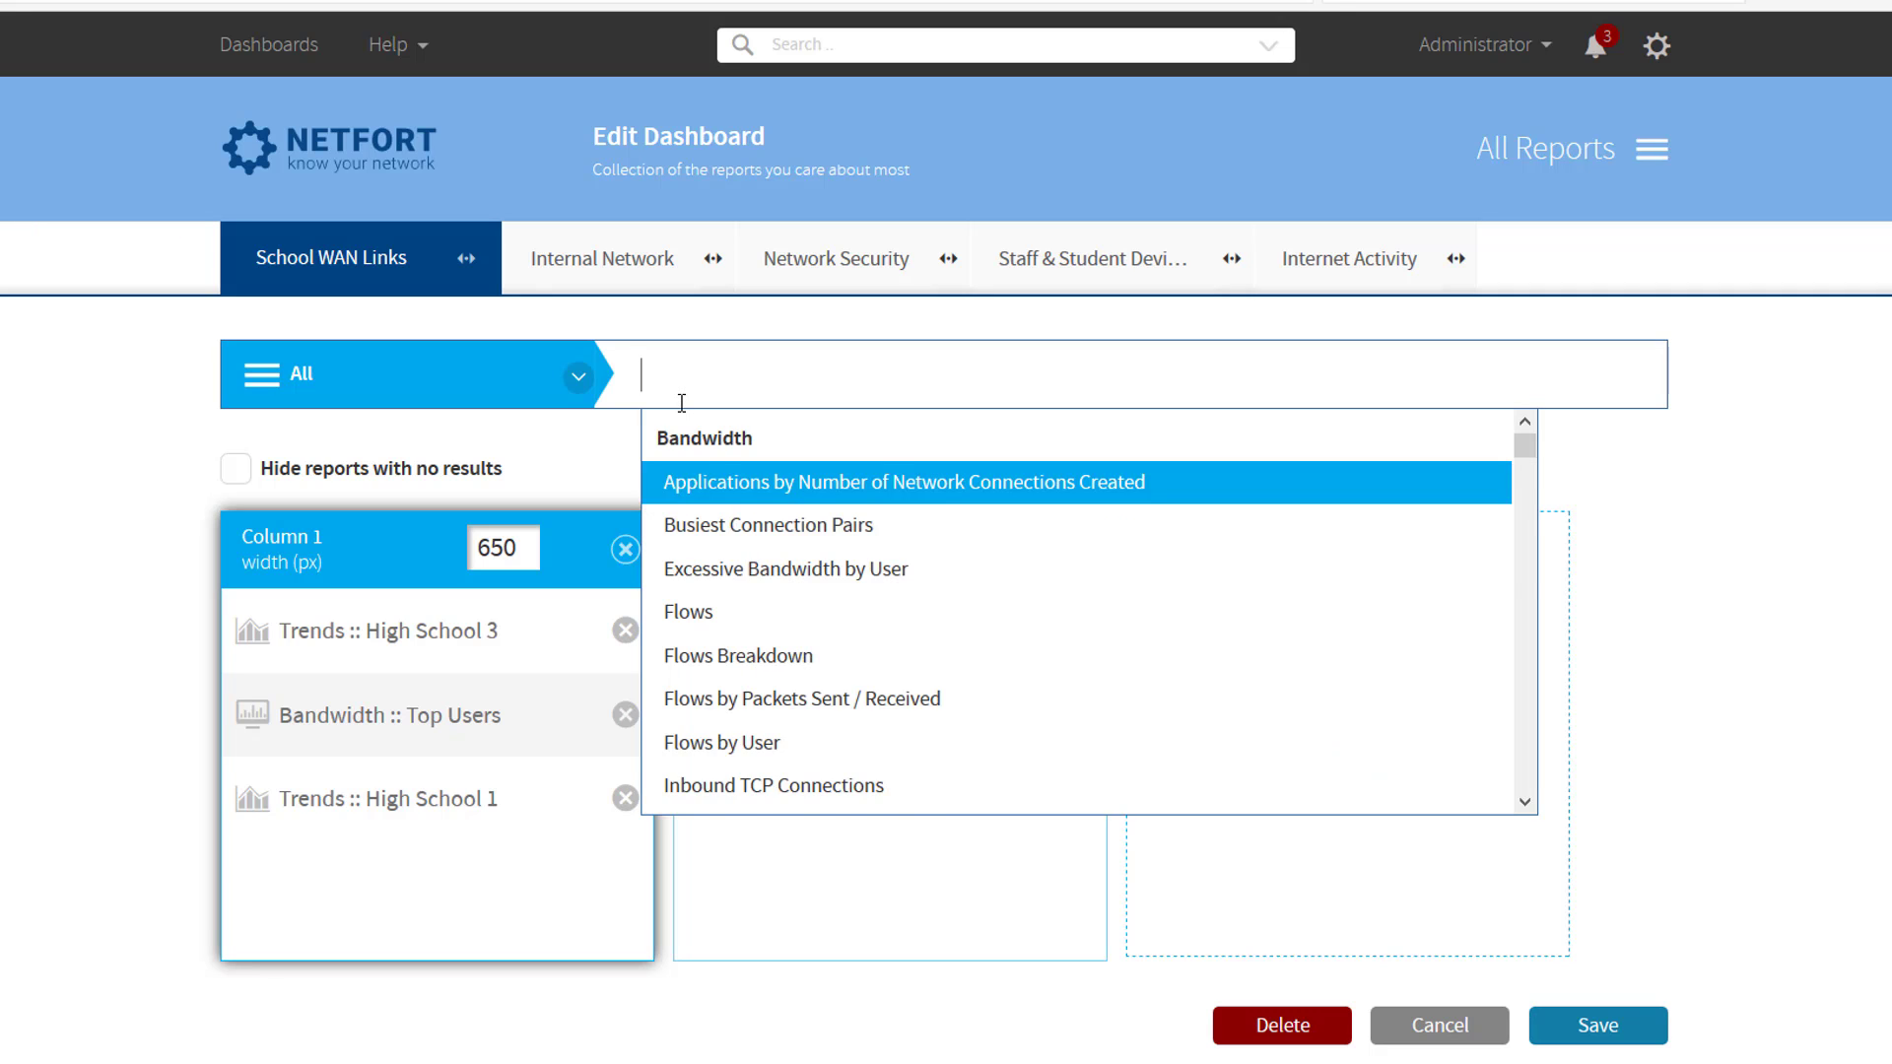
{"action": "type", "text": "high"}
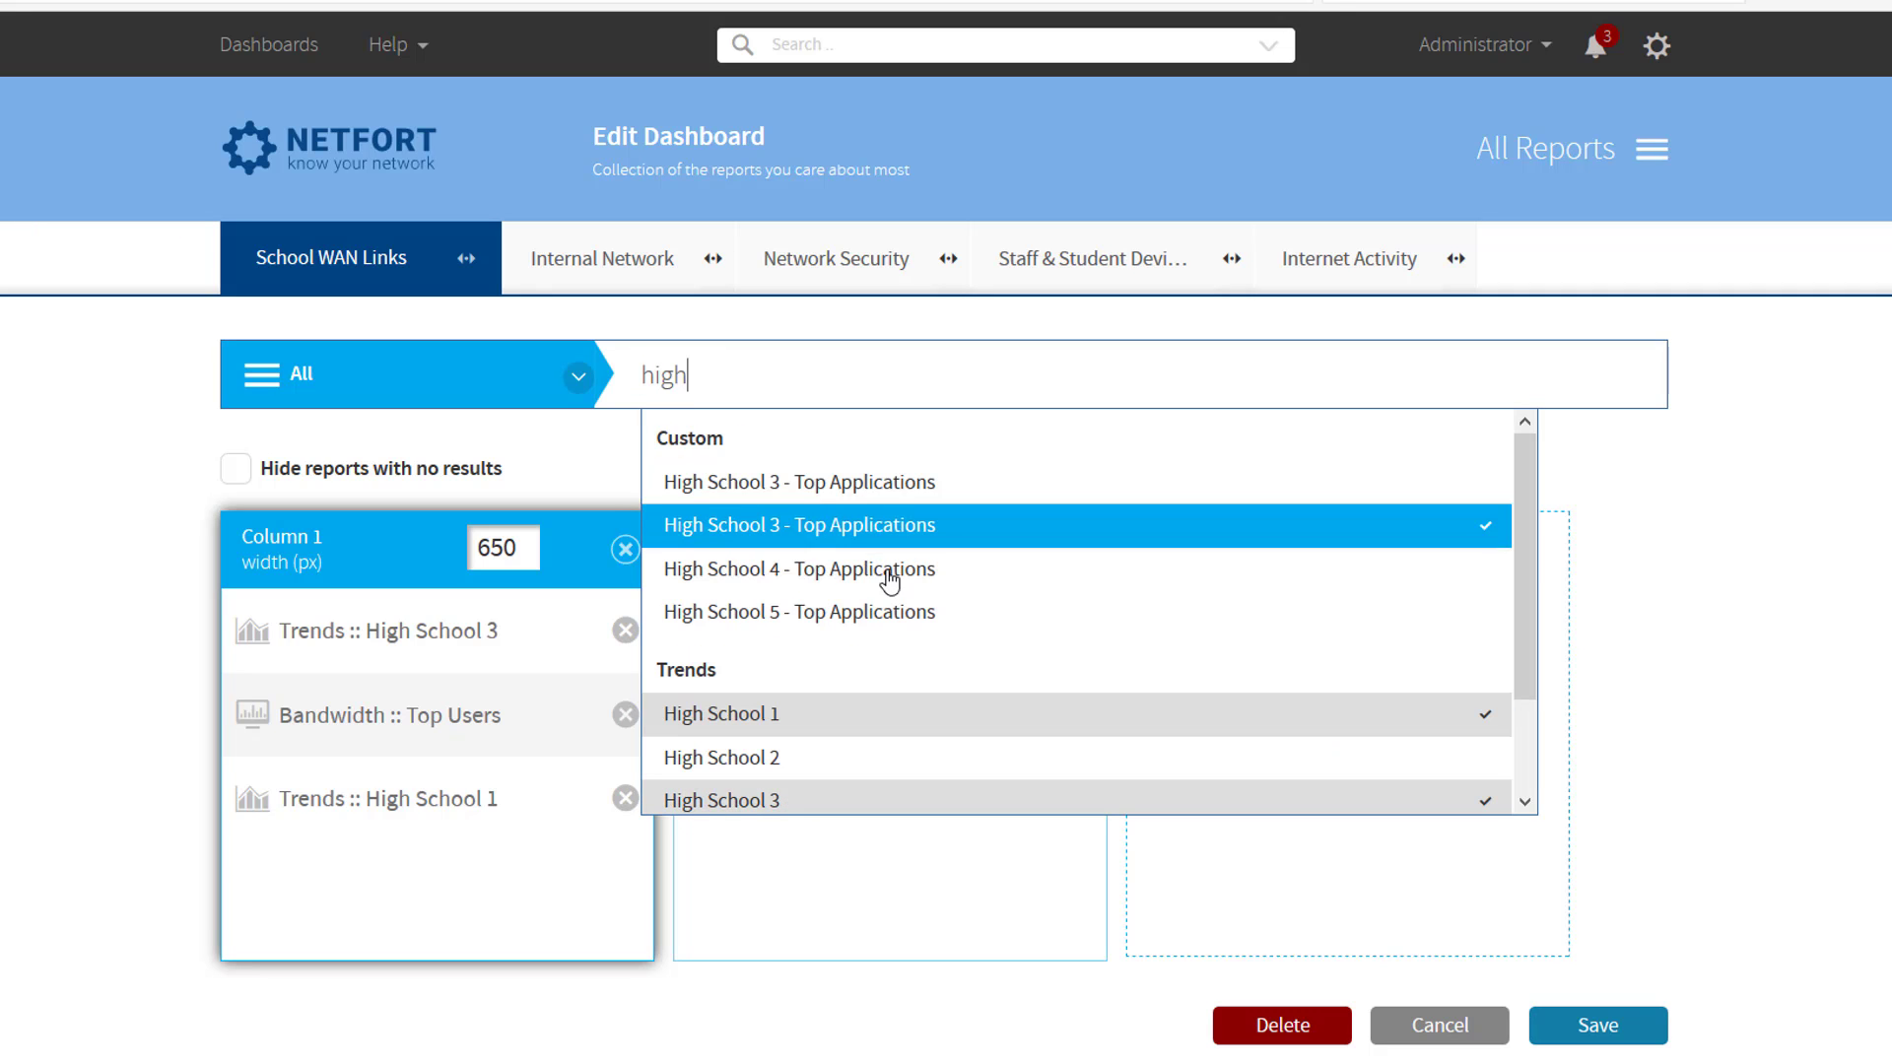
{"action": "scroll", "coordinate": [838, 788], "scroll_direction": "down", "scroll_amount": 1}
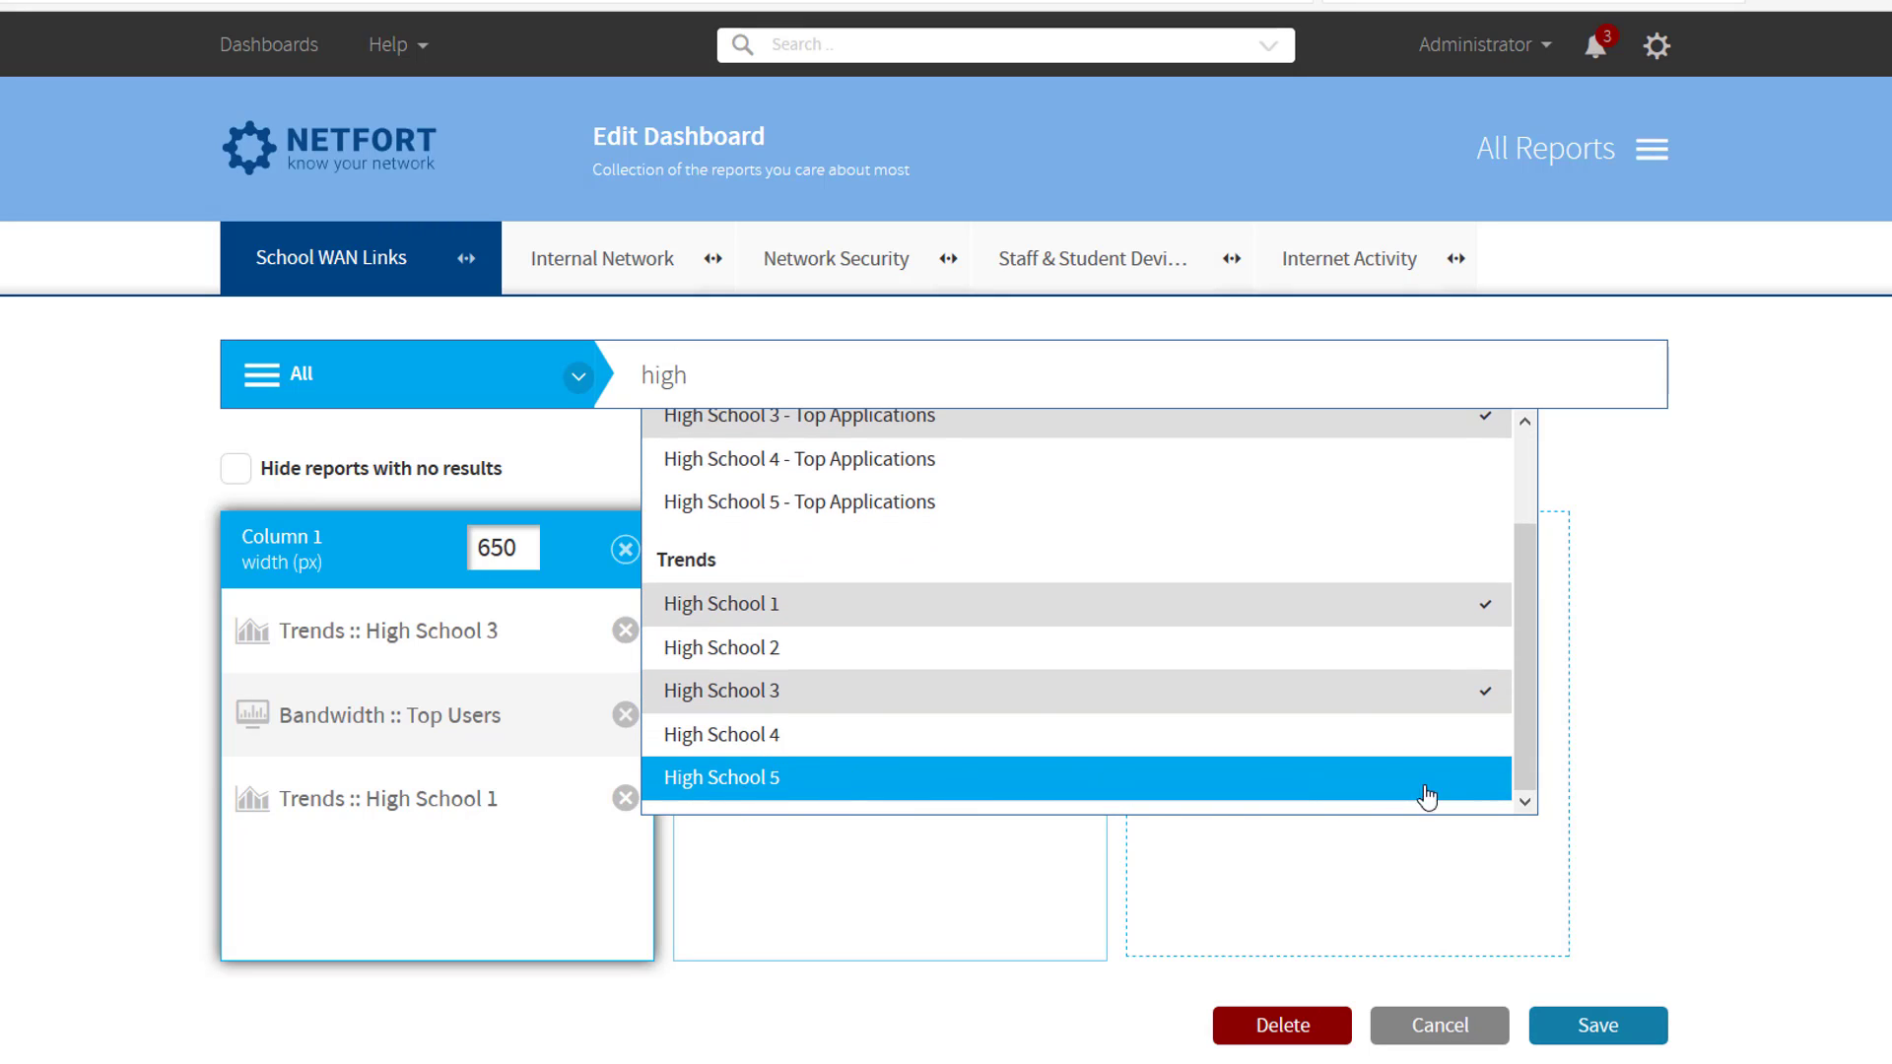
{"action": "left_click", "coordinate": [1487, 790]}
{"action": "left_click", "coordinate": [1478, 653]}
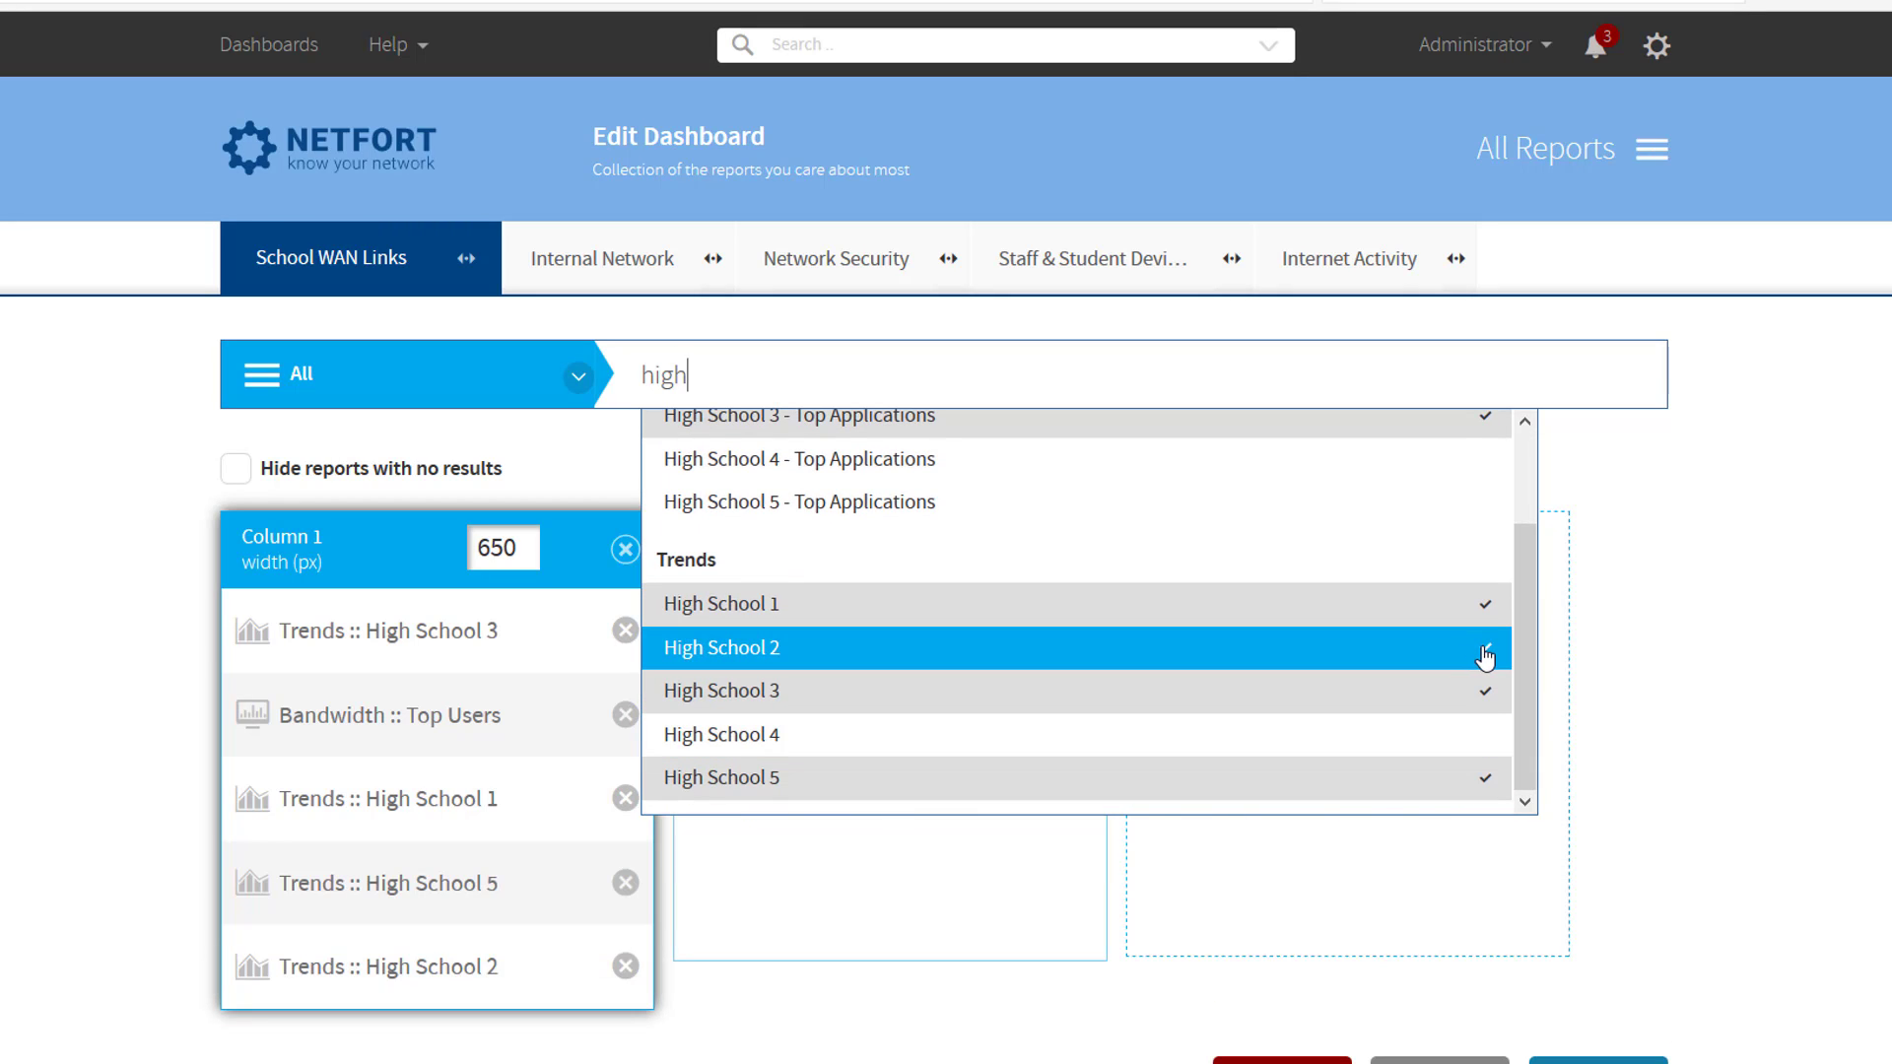
{"action": "scroll", "coordinate": [946, 447], "scroll_direction": "up", "scroll_amount": 1}
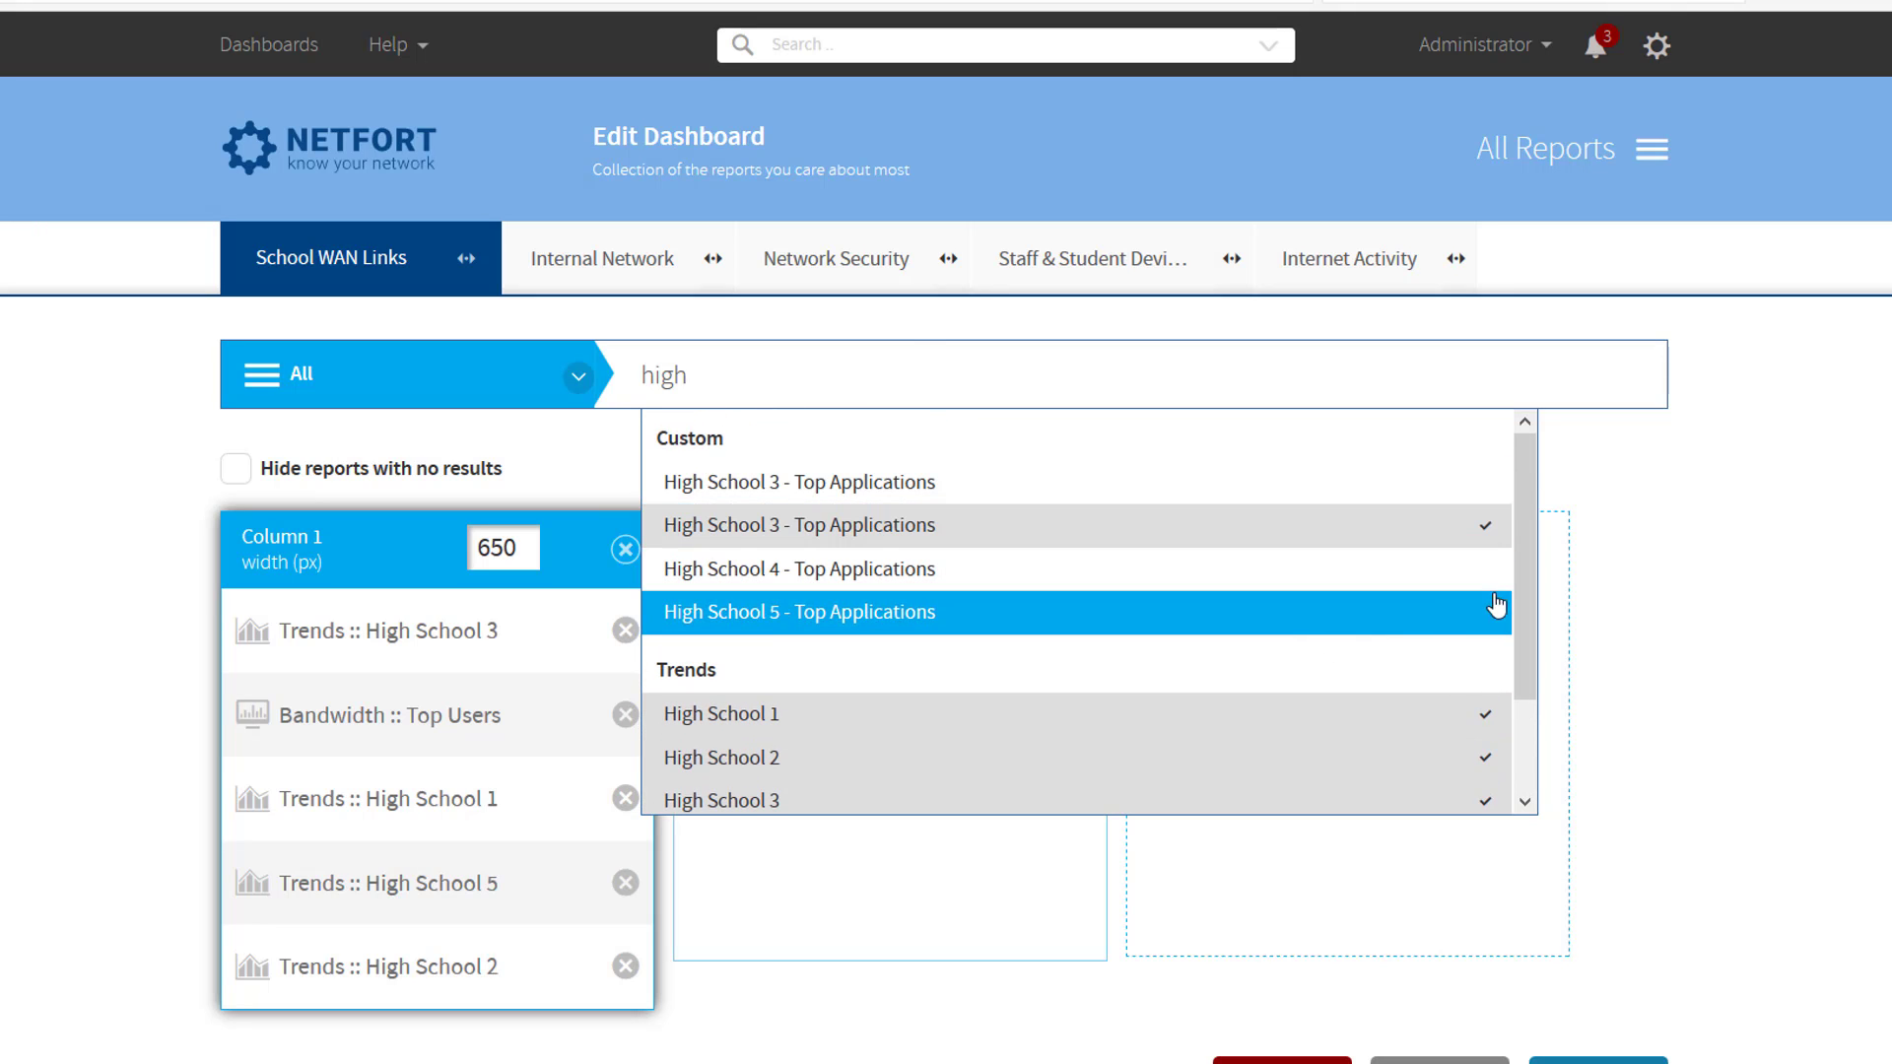
{"action": "key", "text": "Down"}
{"action": "key", "text": "Down"}
{"action": "key", "text": "Down"}
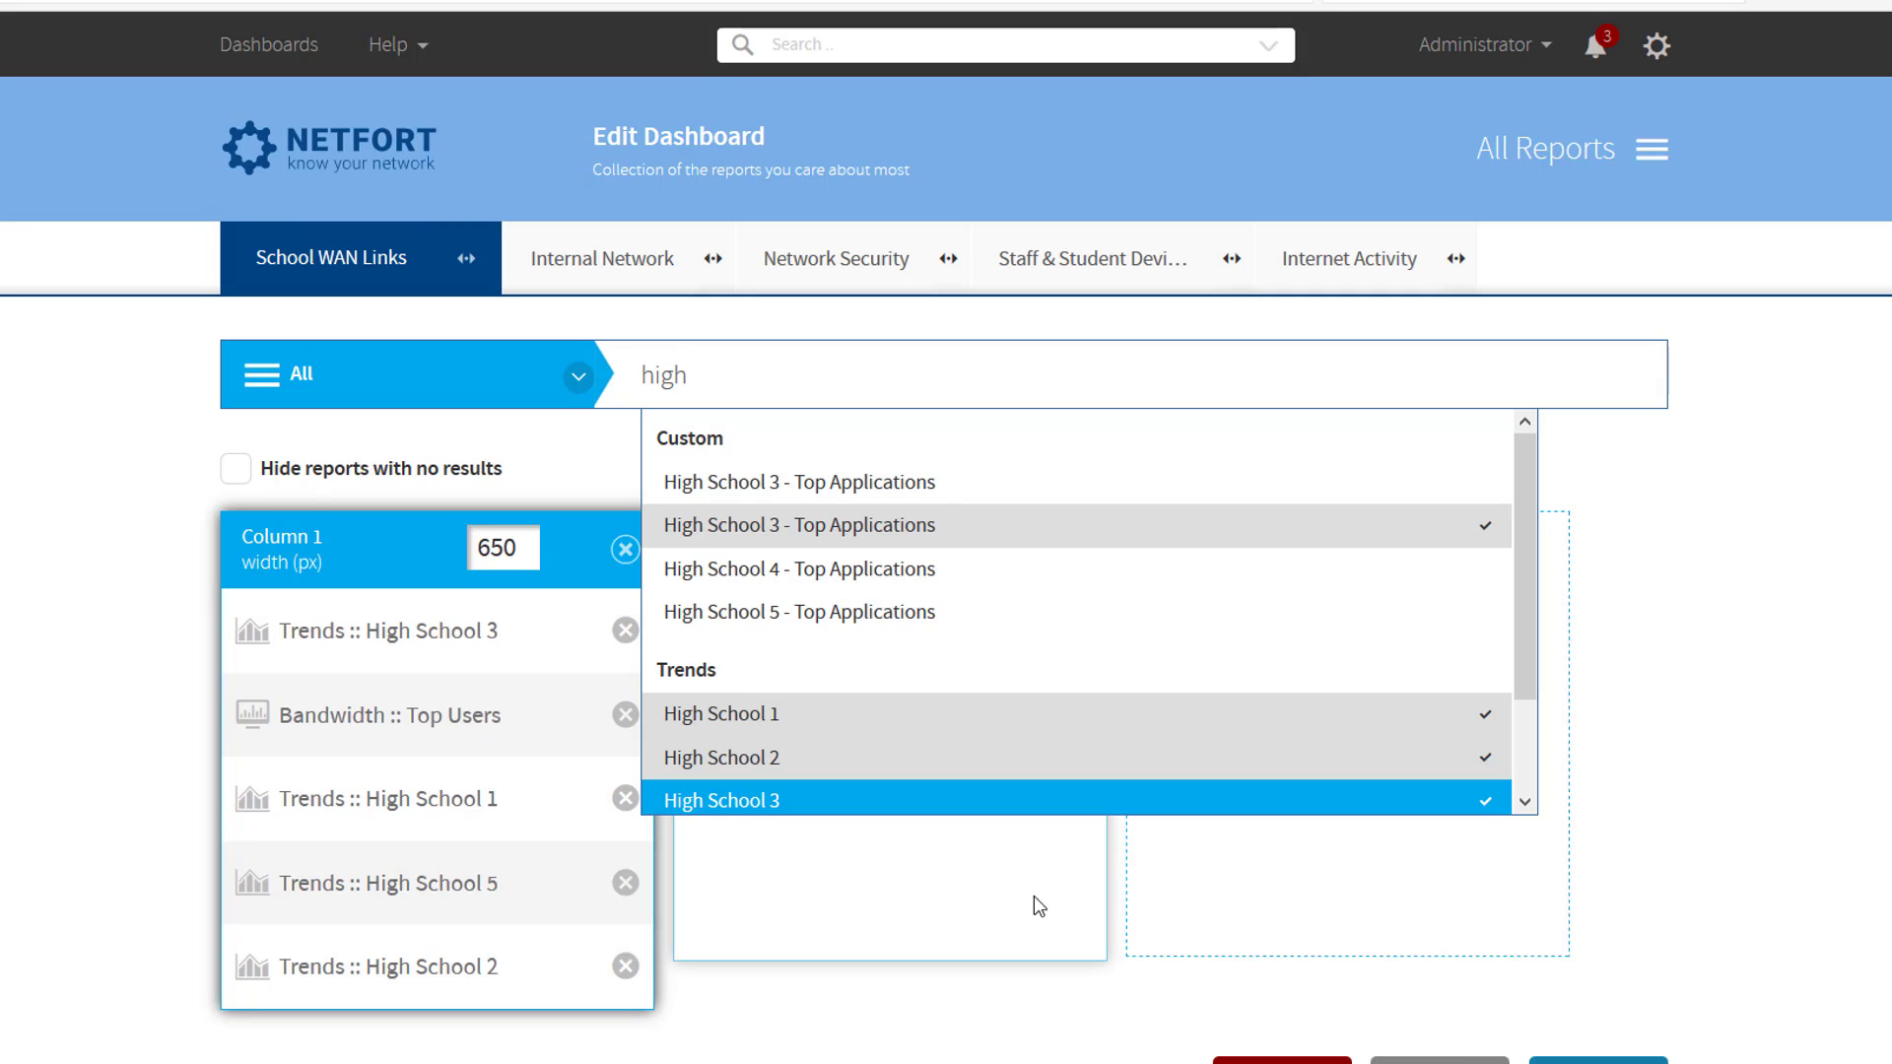
{"action": "left_click", "coordinate": [900, 916]}
Move the High School 2 trend to the top of Column 1, add and delete a third column, then save
{"action": "left_click_drag", "start_coordinate": [410, 967], "coordinate": [512, 551]}
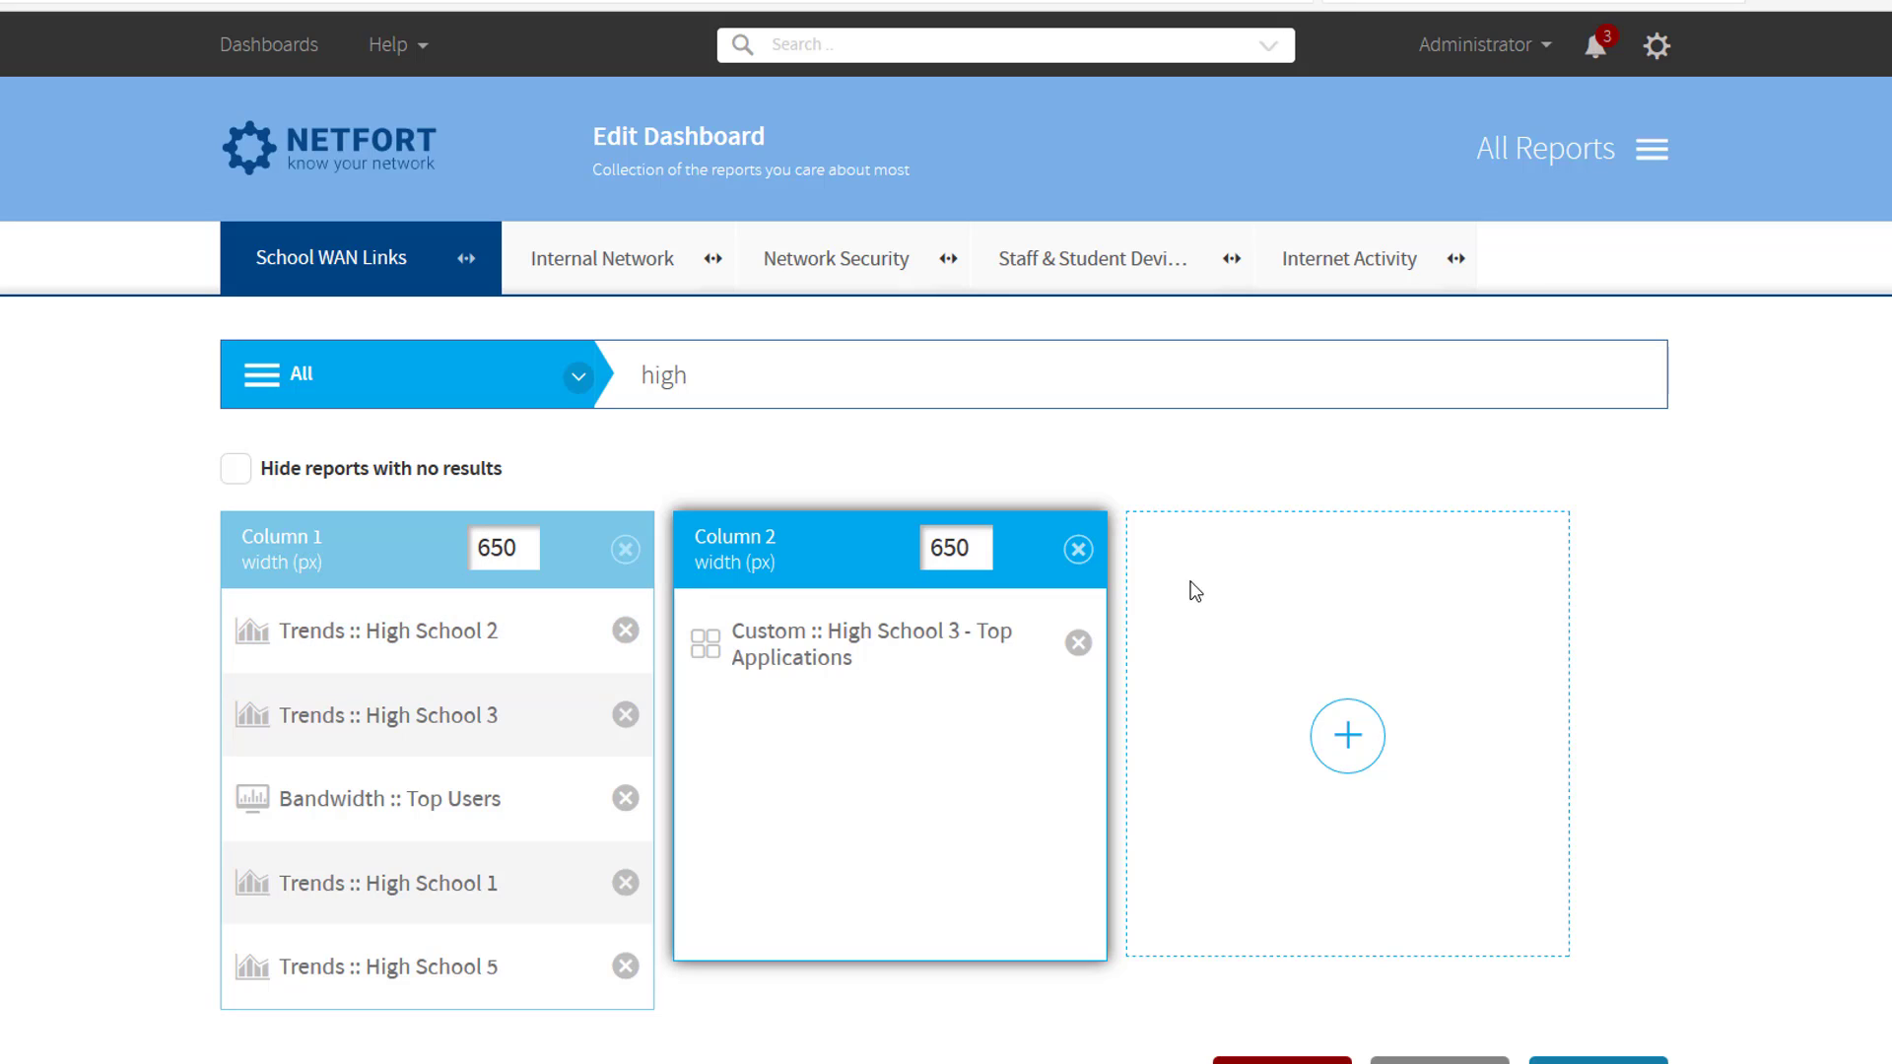
{"action": "left_click", "coordinate": [1366, 751]}
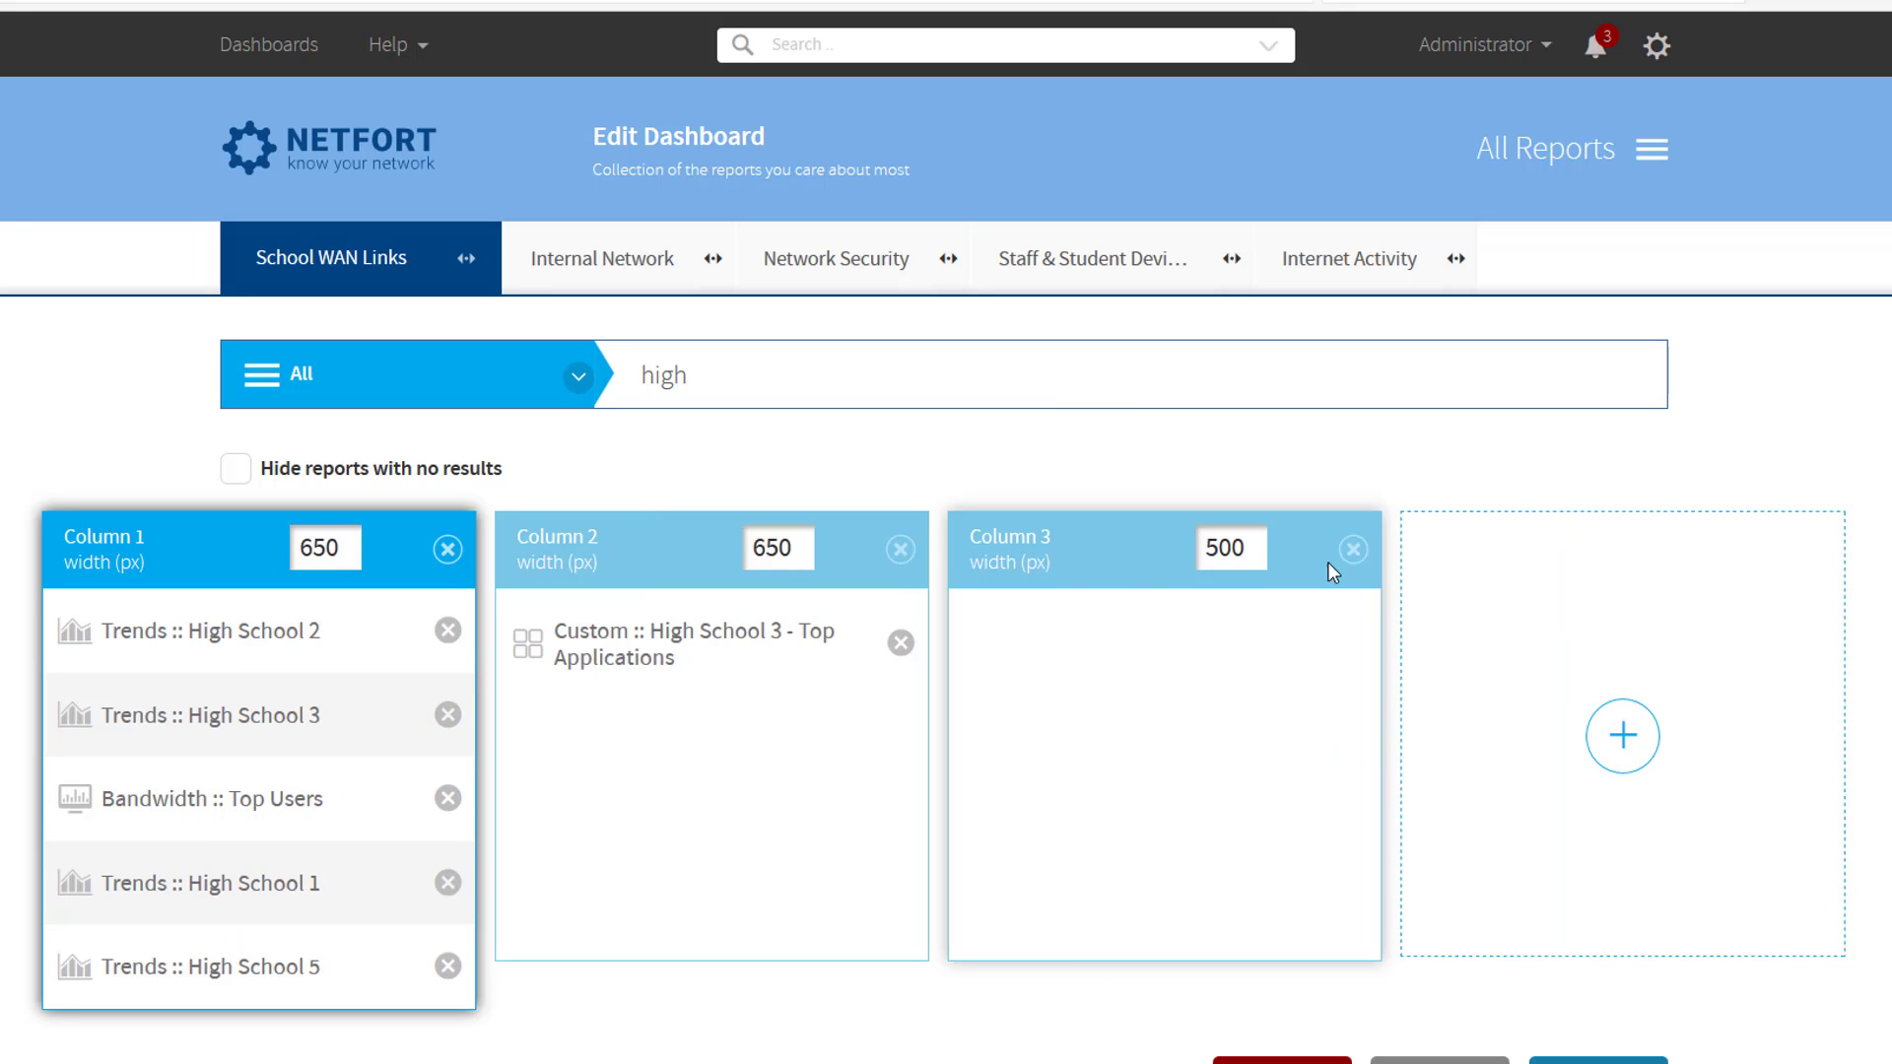
{"action": "left_click", "coordinate": [1352, 549]}
{"action": "left_click", "coordinate": [1258, 825]}
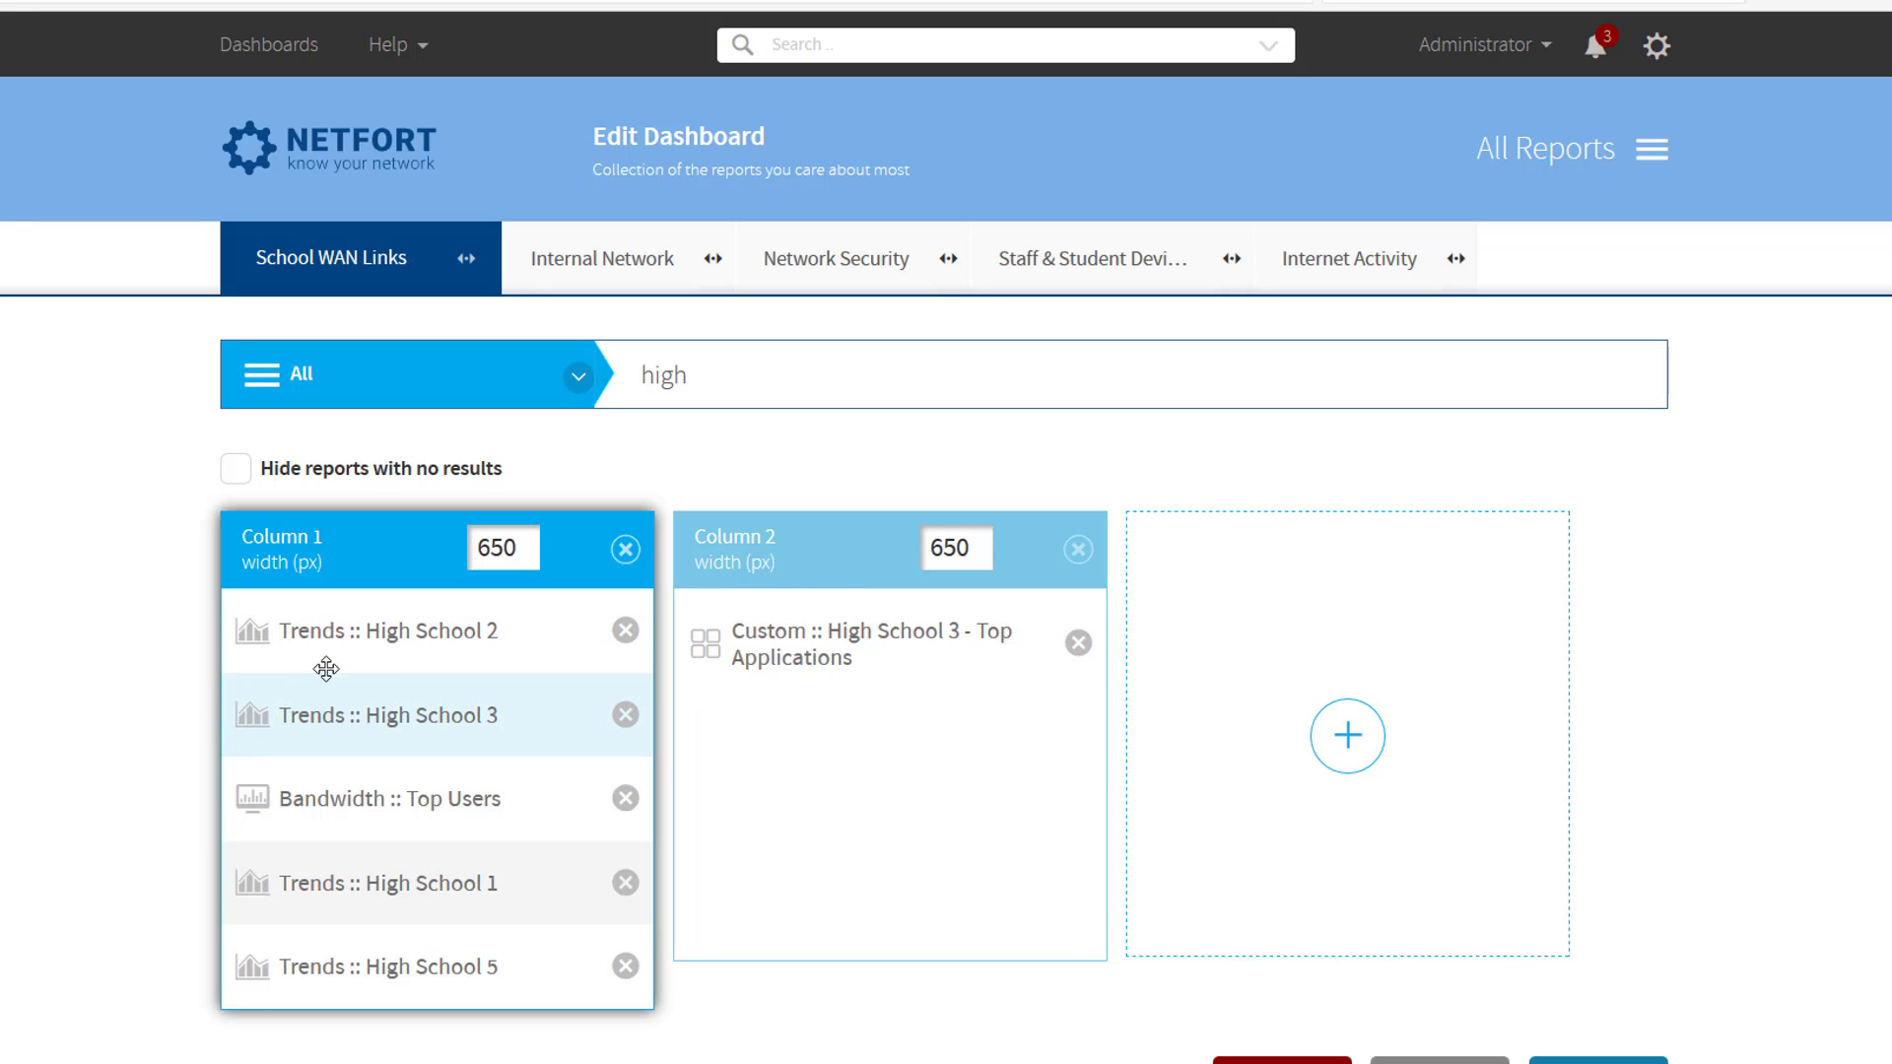
{"action": "left_click", "coordinate": [1597, 1062]}
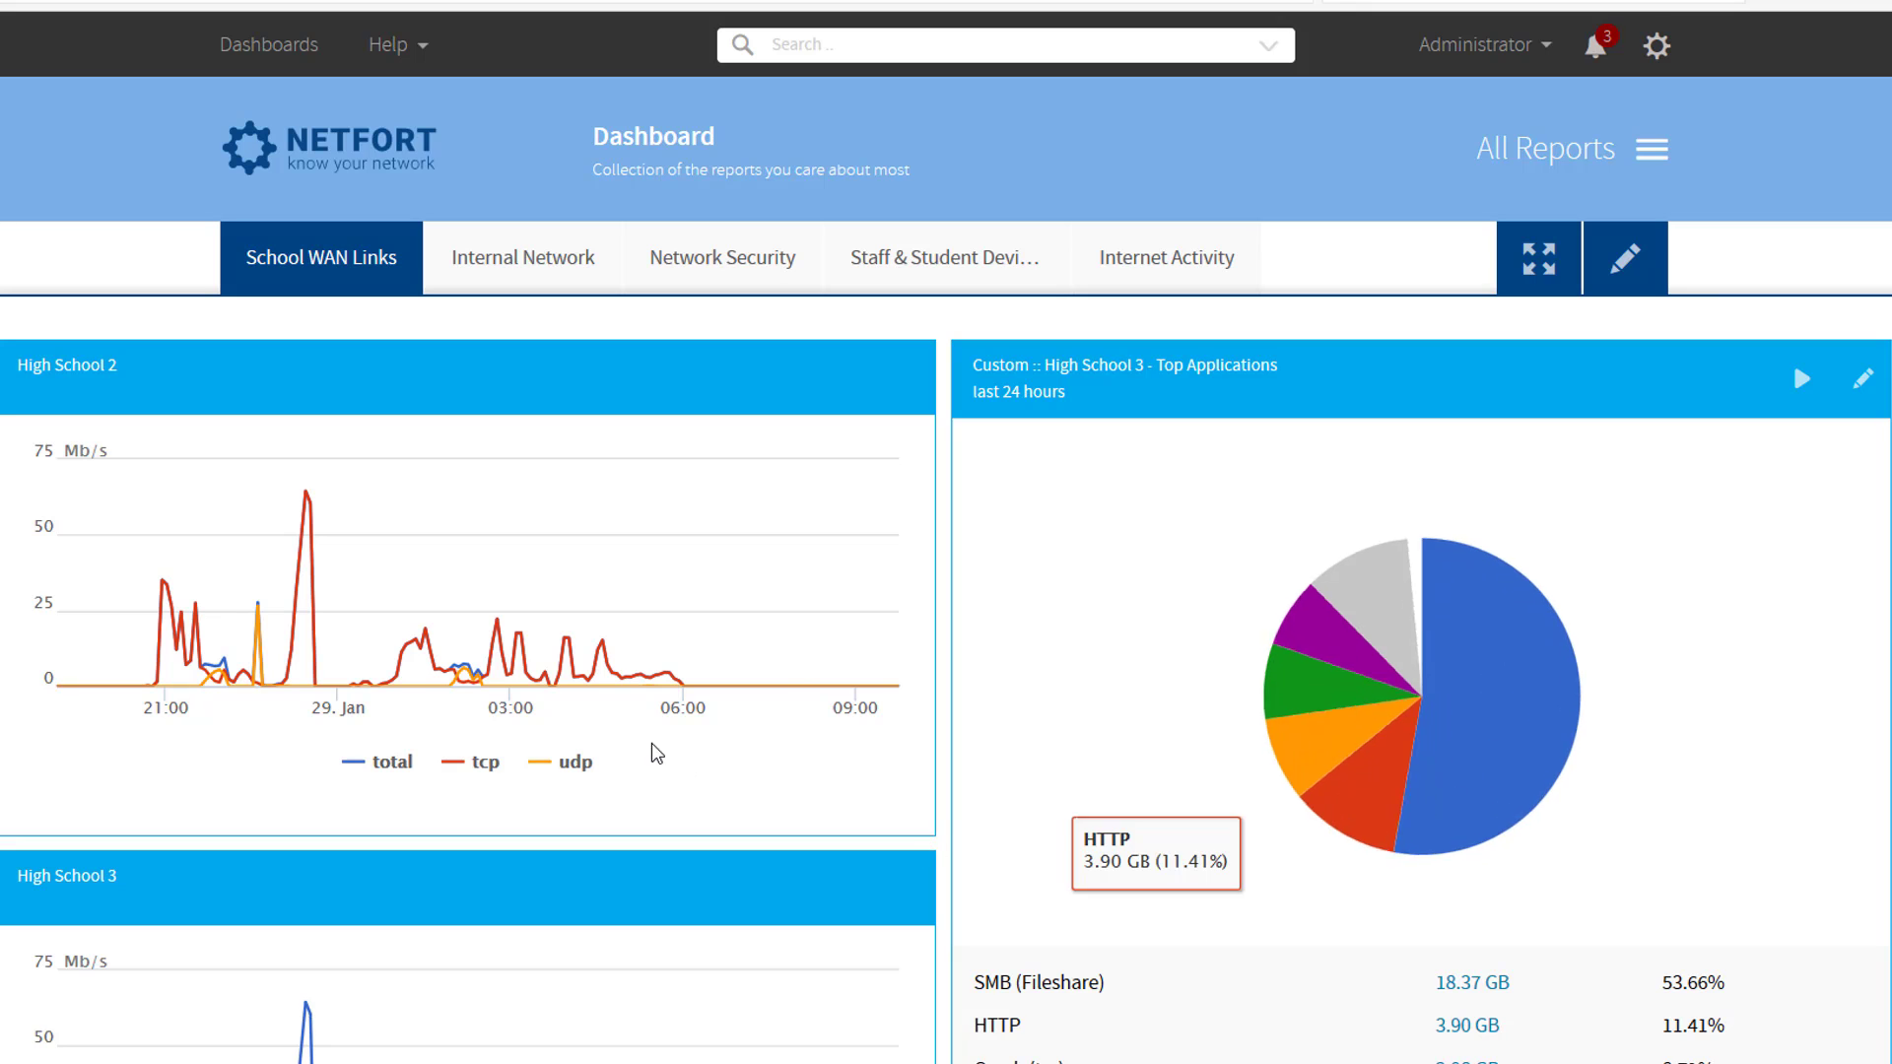
Drill into the 23:26 traffic spike on the High School 3 trend chart
{"action": "scroll", "coordinate": [650, 458], "scroll_direction": "down", "scroll_amount": 1}
{"action": "scroll", "coordinate": [648, 458], "scroll_direction": "down", "scroll_amount": 1}
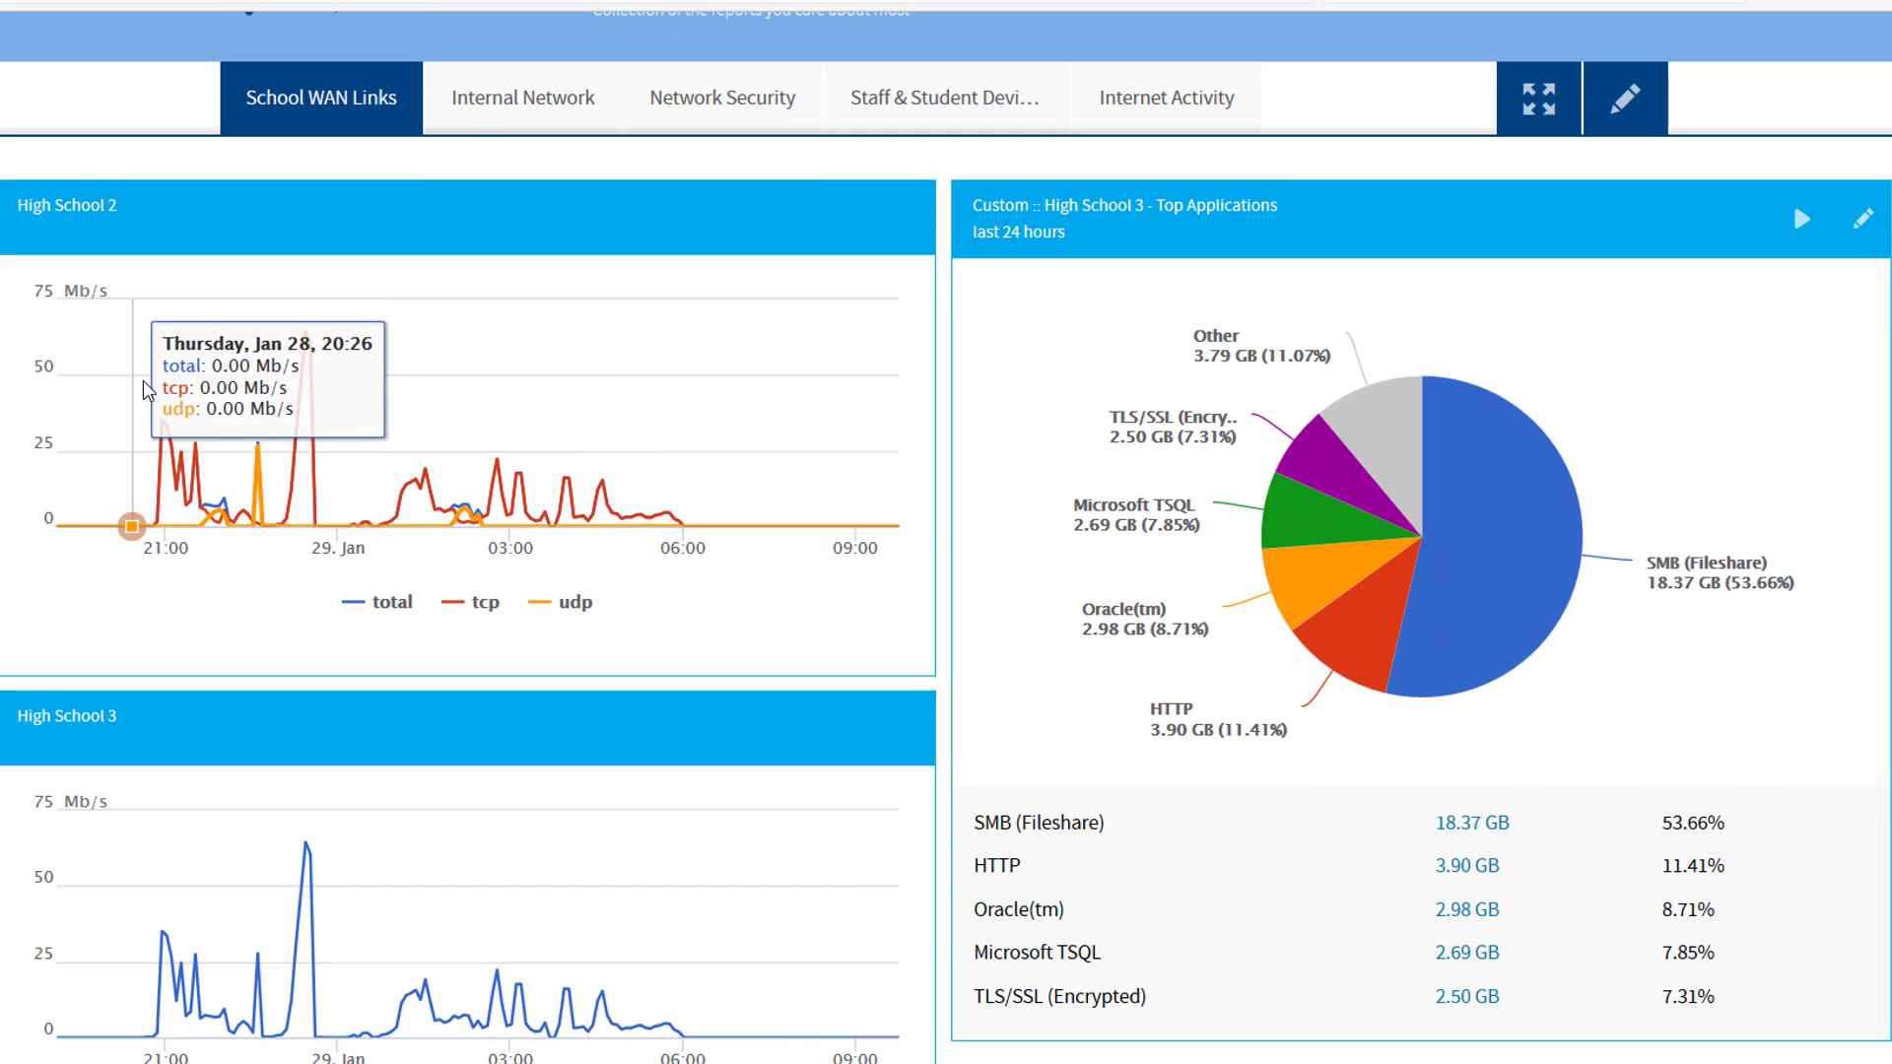
{"action": "scroll", "coordinate": [197, 413], "scroll_direction": "down", "scroll_amount": 2}
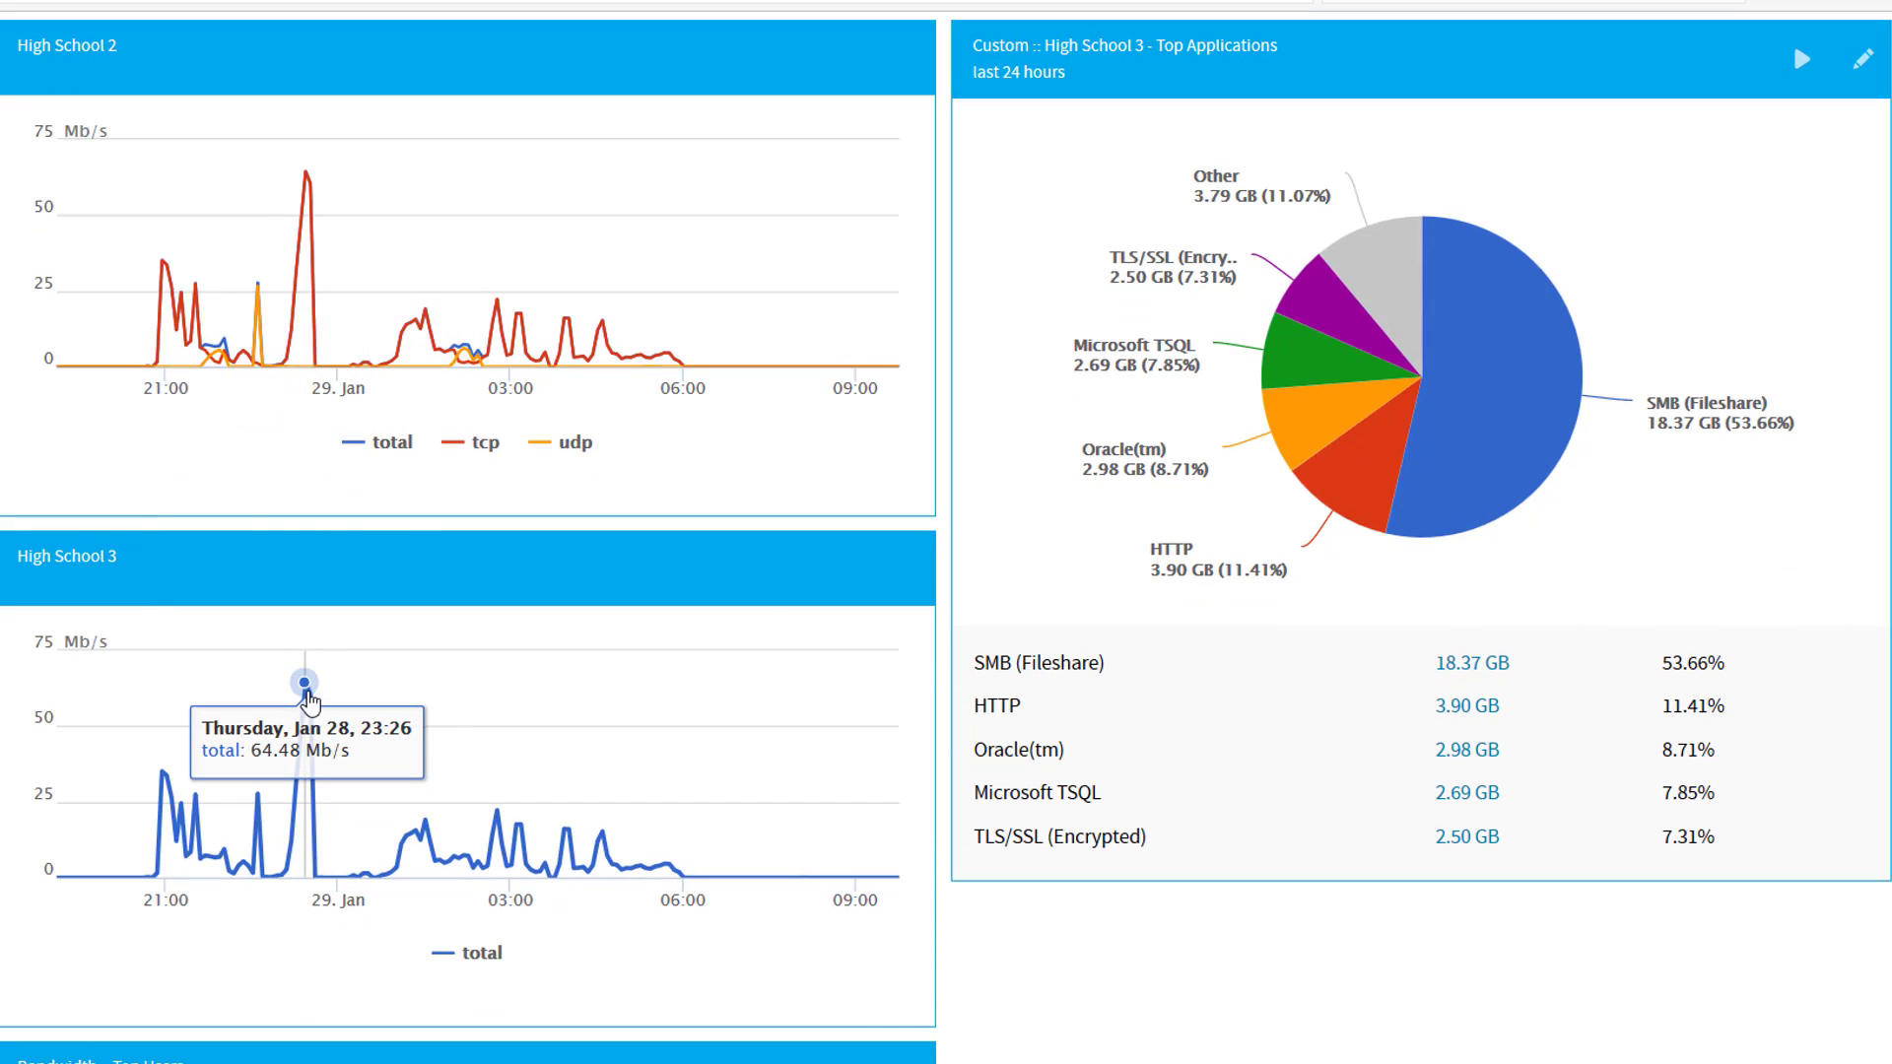
{"action": "left_click", "coordinate": [307, 693]}
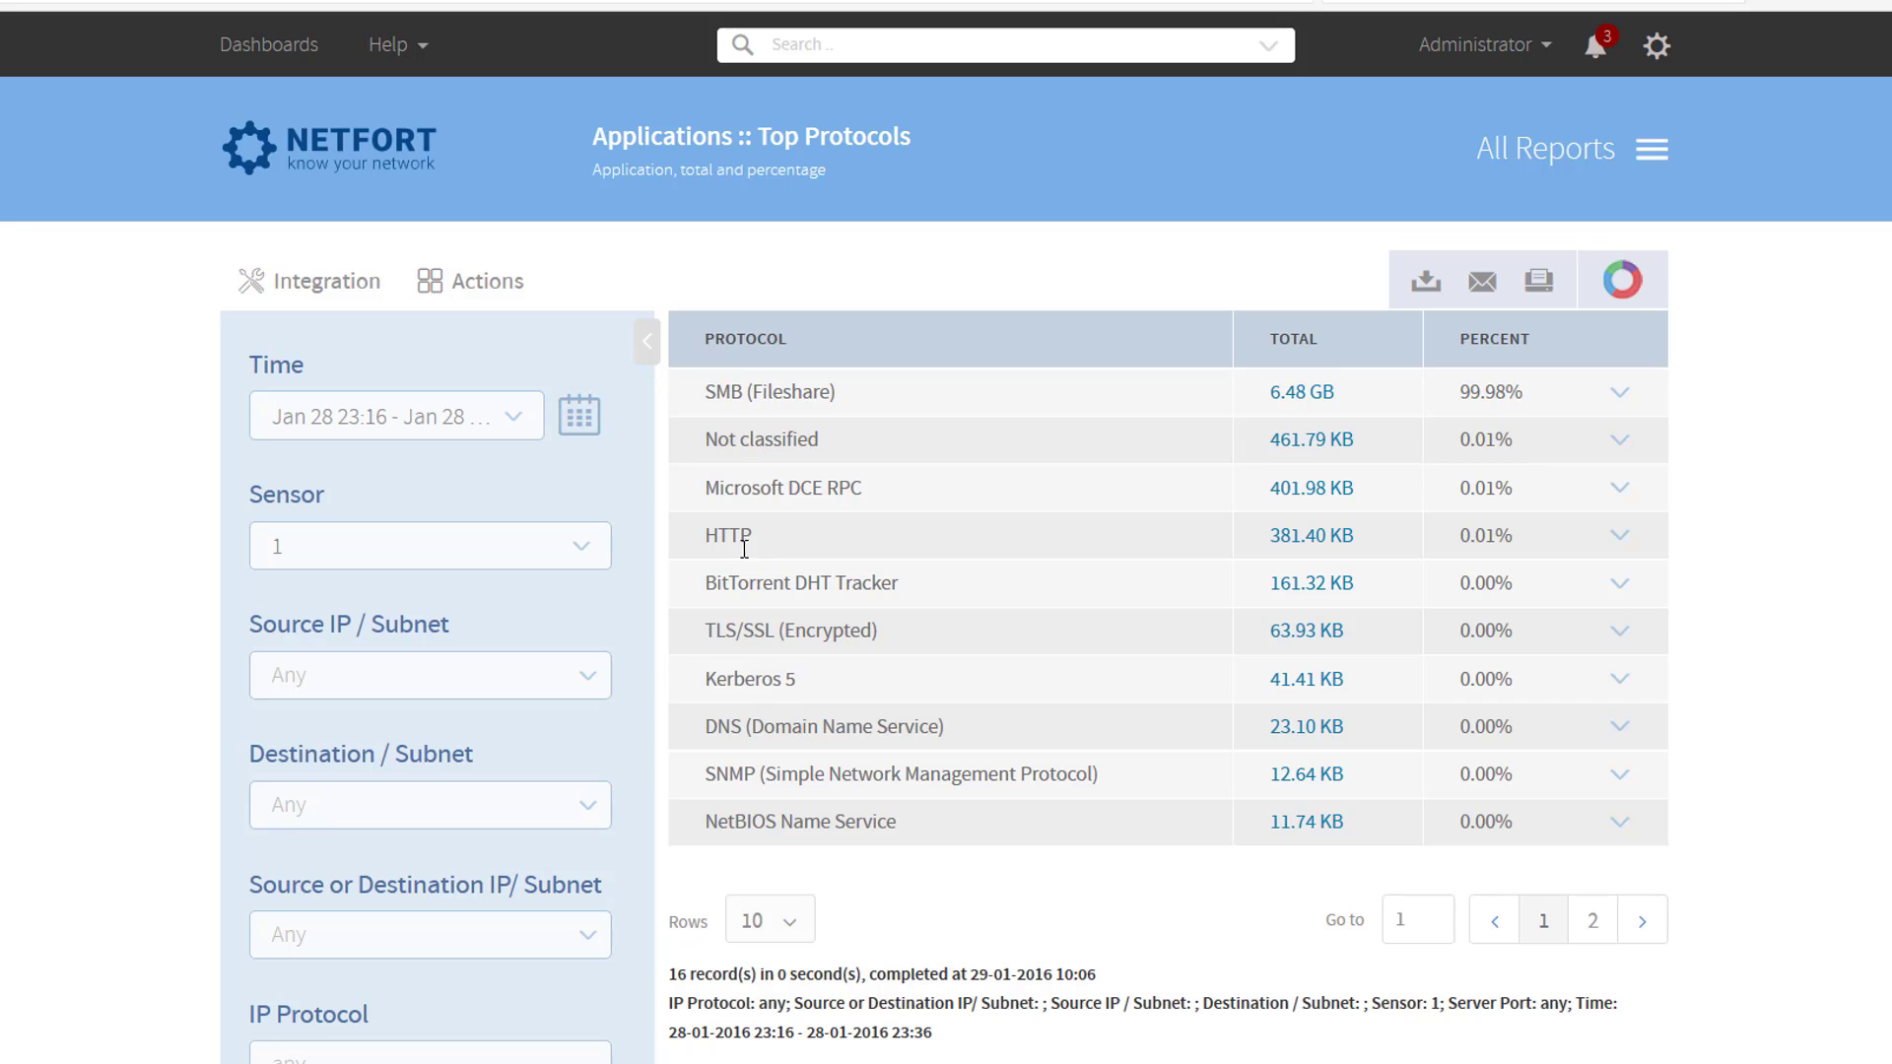
Drill into the 6.48 GB SMB traffic and the 2.52 MB file's clients, then return to the dashboard
{"action": "left_click", "coordinate": [1313, 396]}
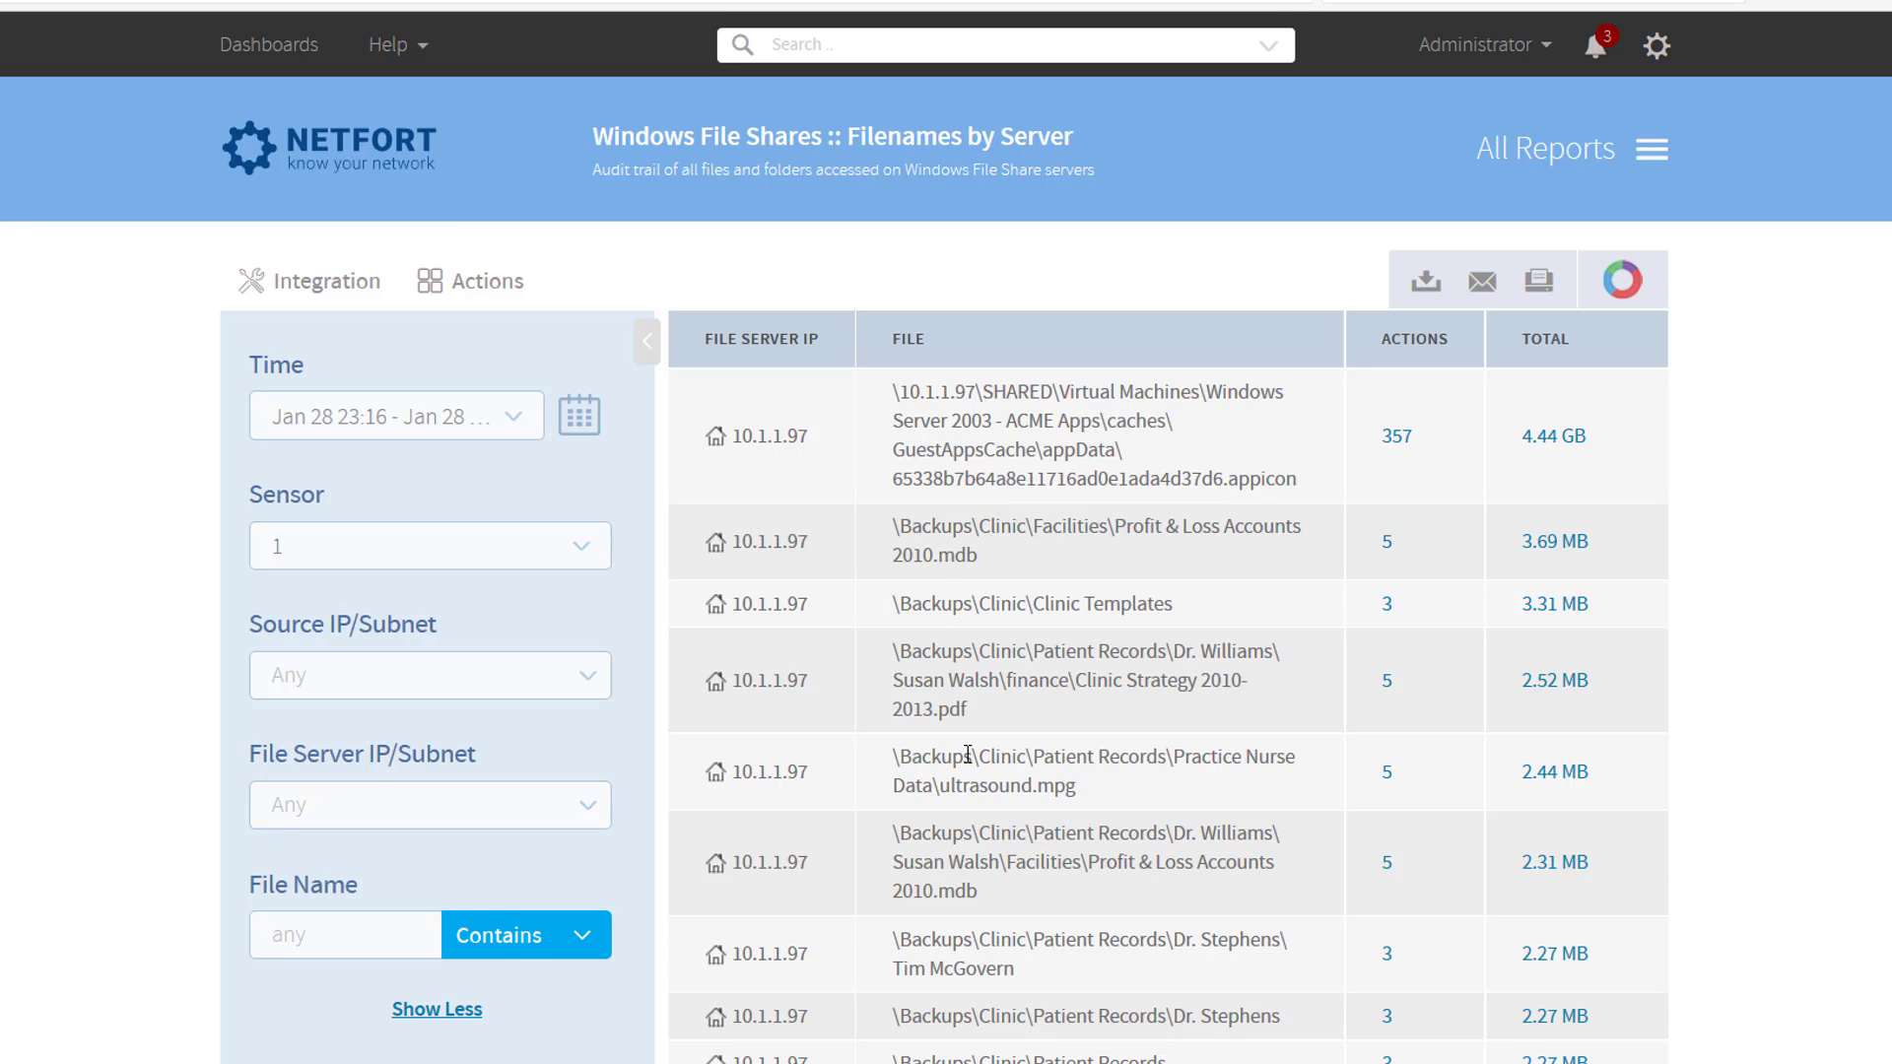
{"action": "left_click", "coordinate": [1546, 690]}
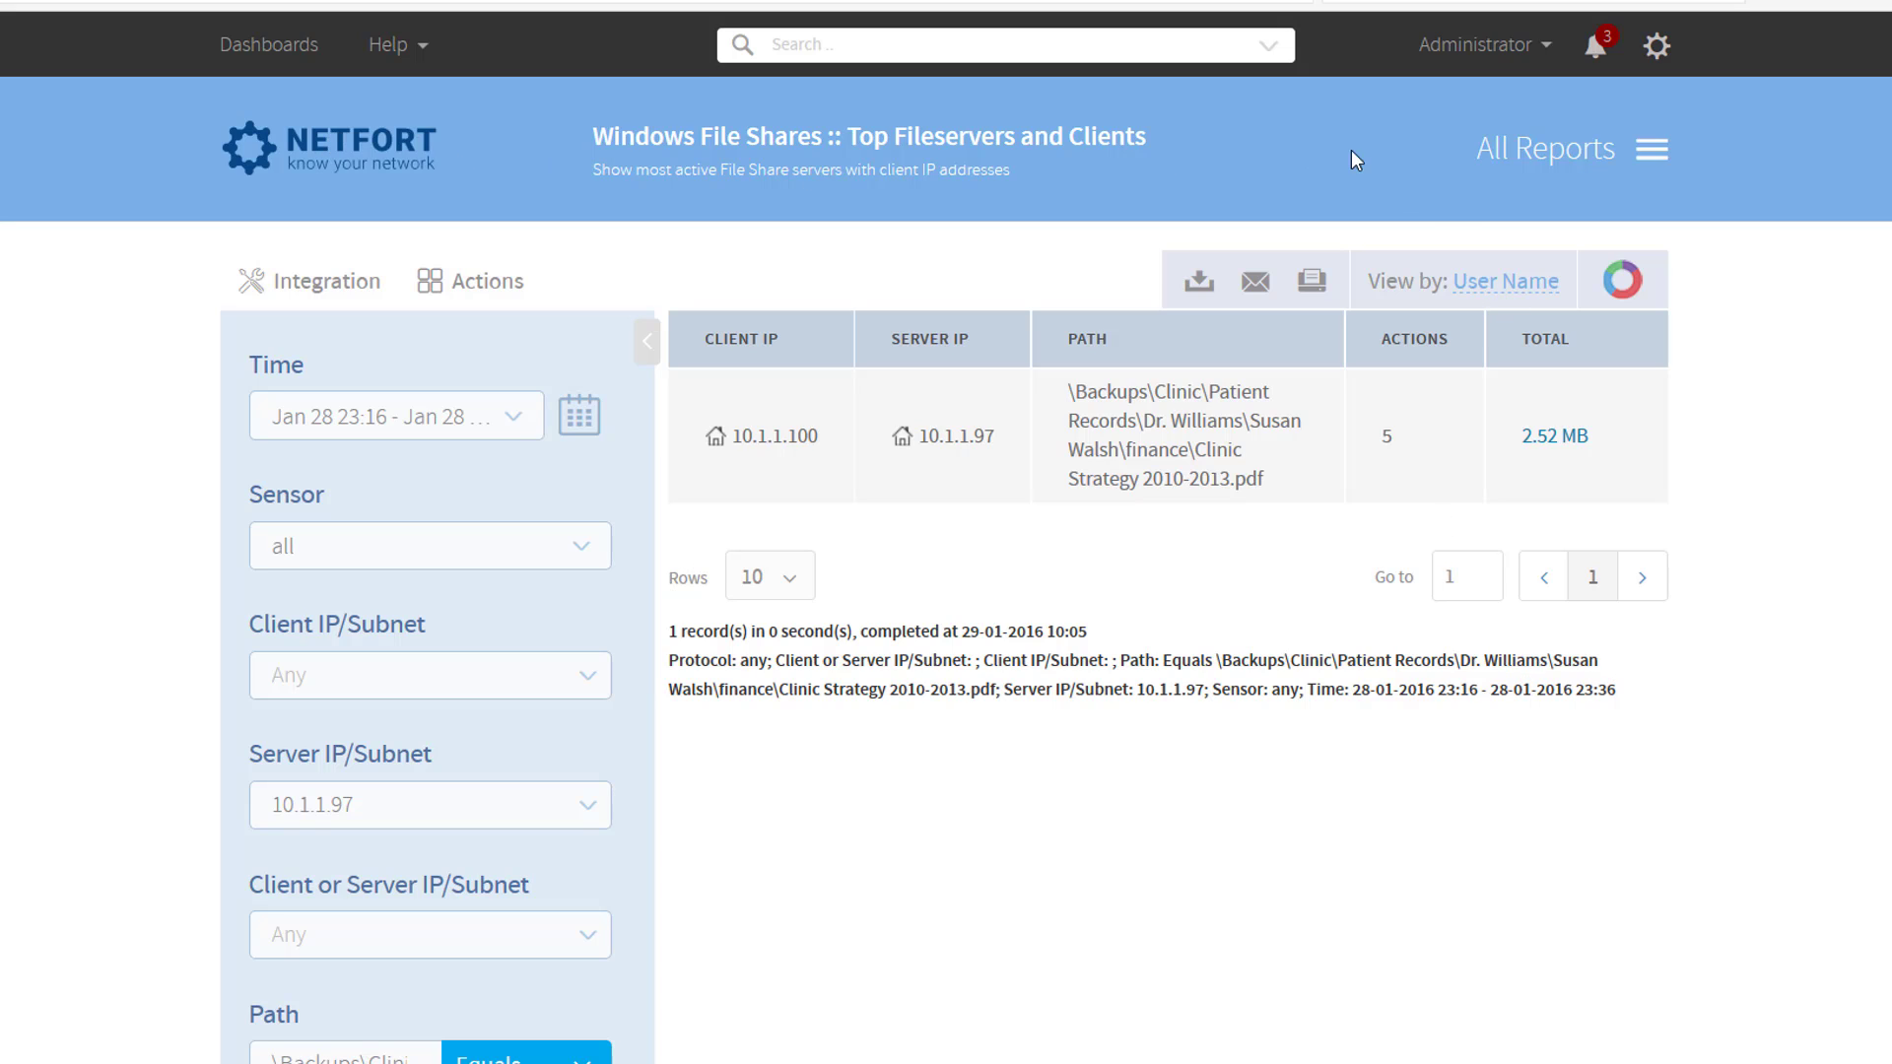
{"action": "left_click", "coordinate": [361, 160]}
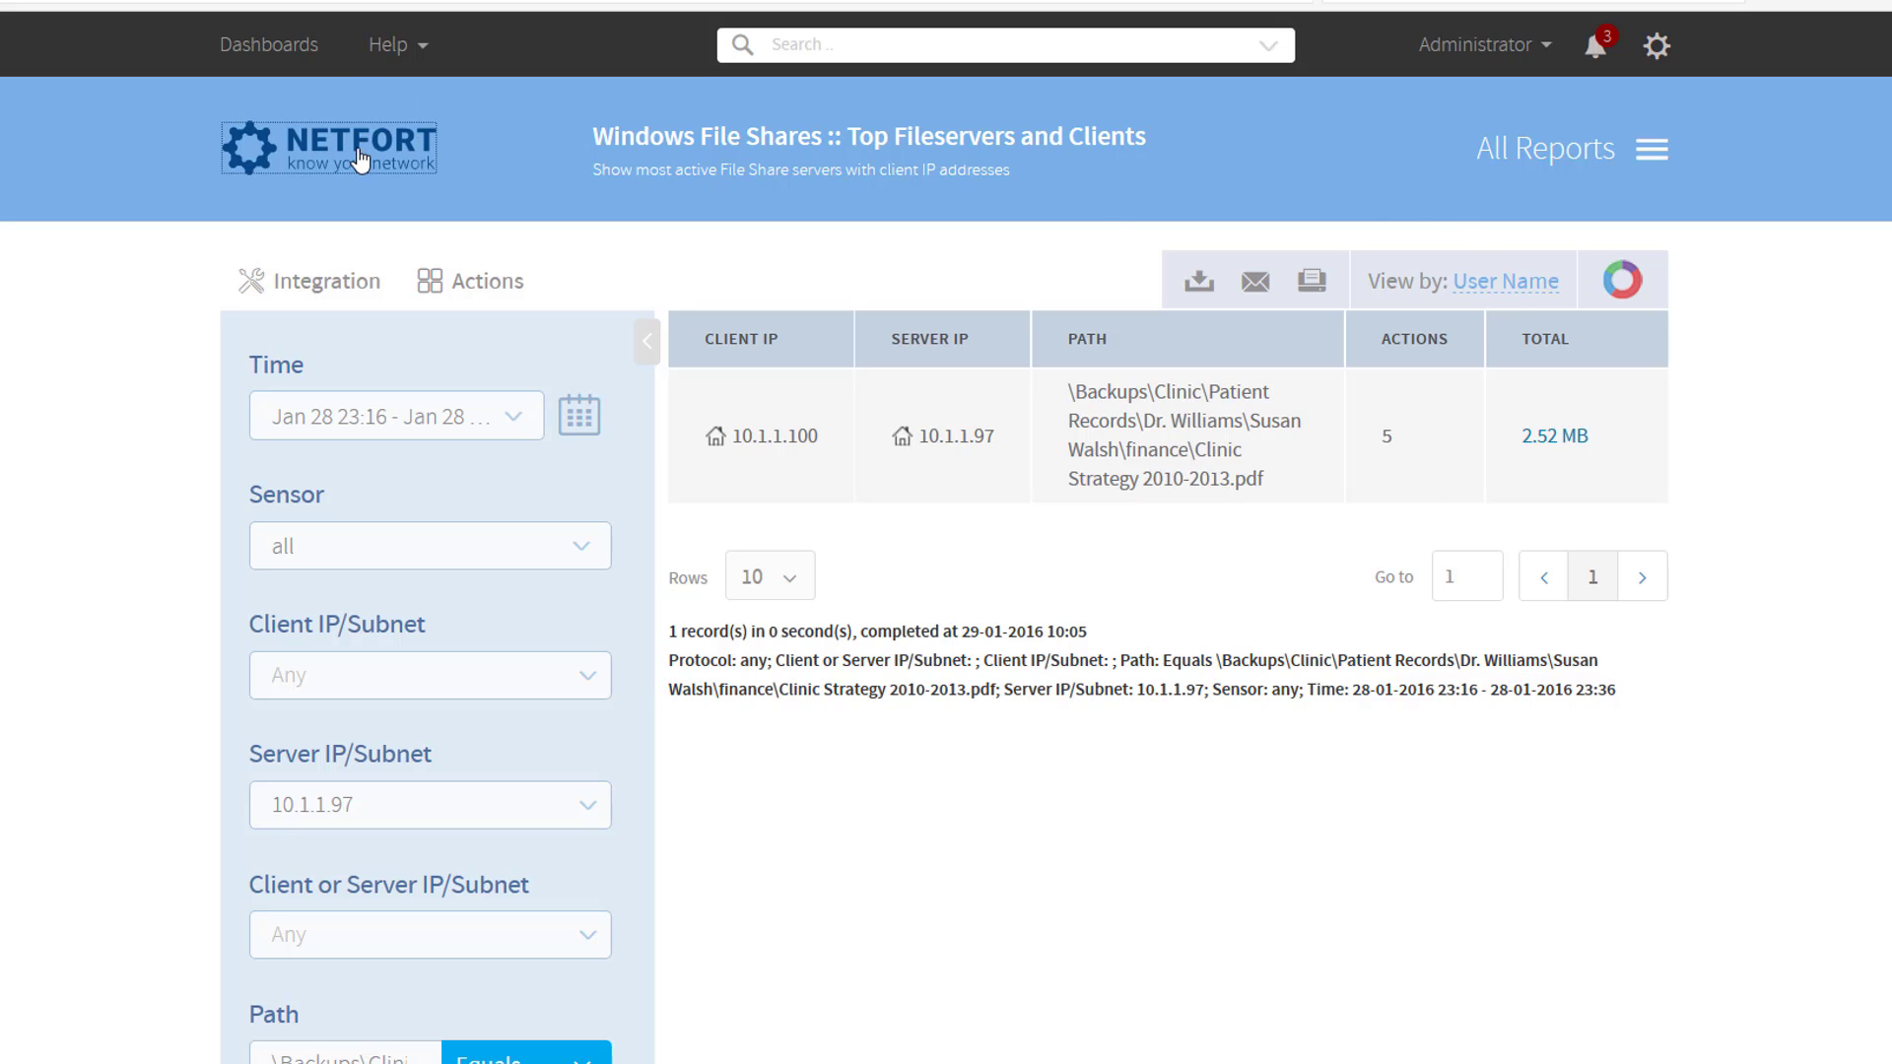